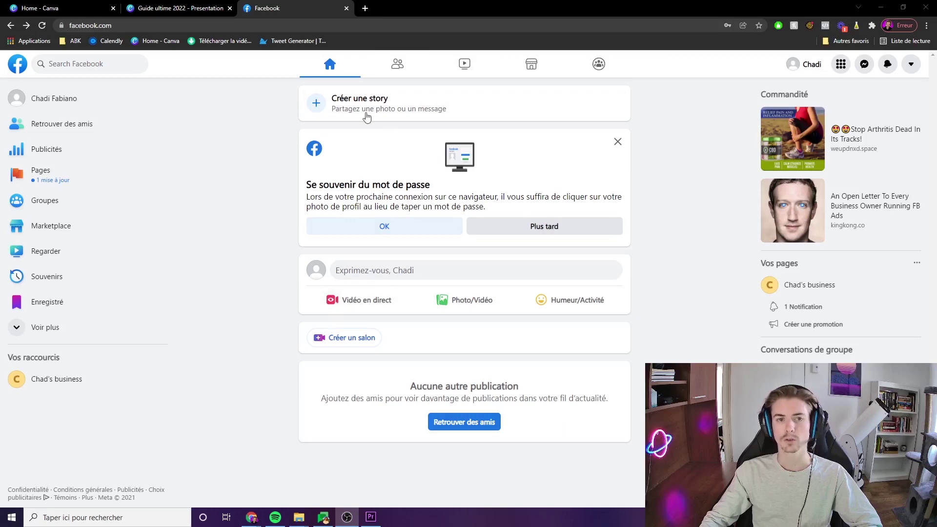
# - Start a new Facebook Page named "Chad Marketing Dummy Page" with the description "Blablablablabla"
pyautogui.click(75, 178)
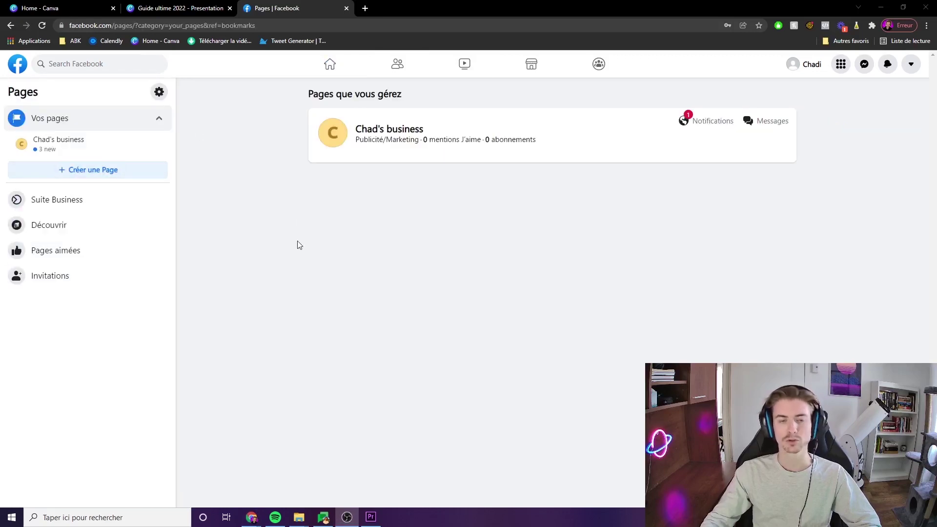
pyautogui.click(100, 171)
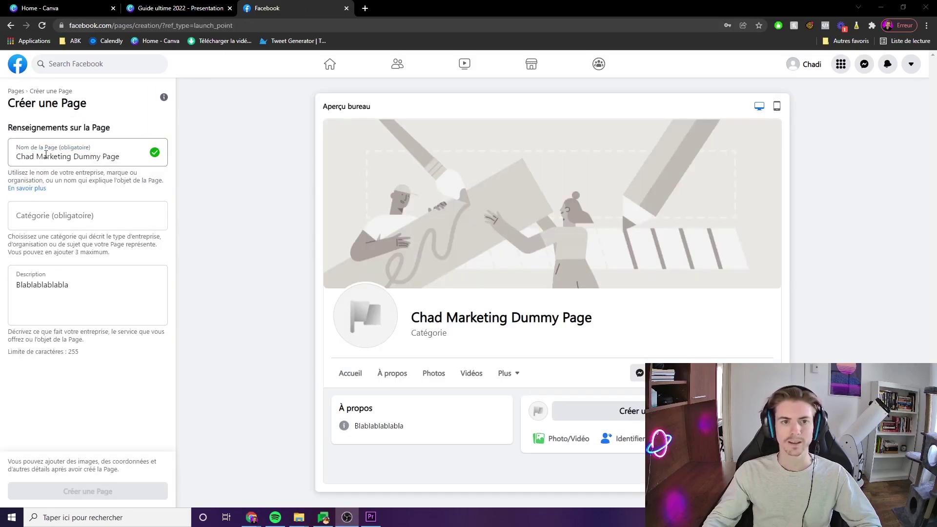
pyautogui.click(78, 290)
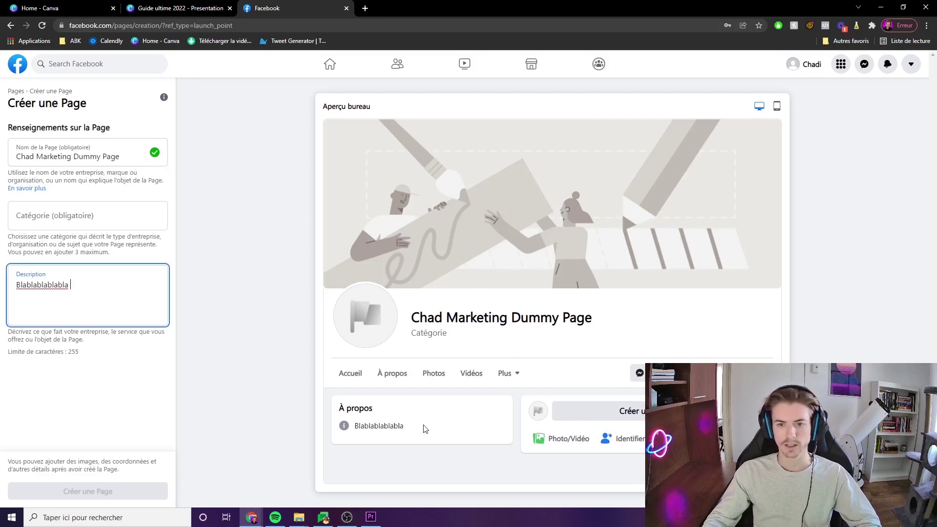
# - Set the Page's category to Publicité/Marketing and create the Page
pyautogui.click(58, 216)
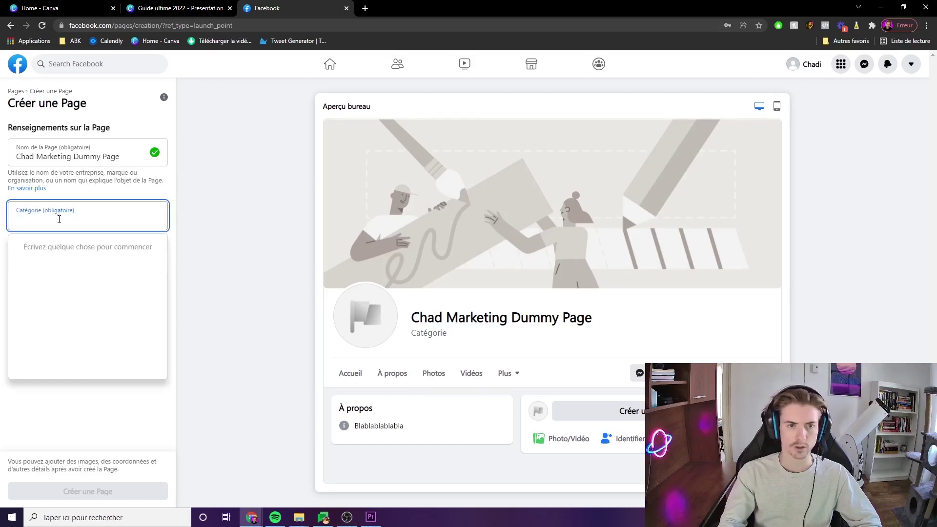
pyautogui.write('Marketing')
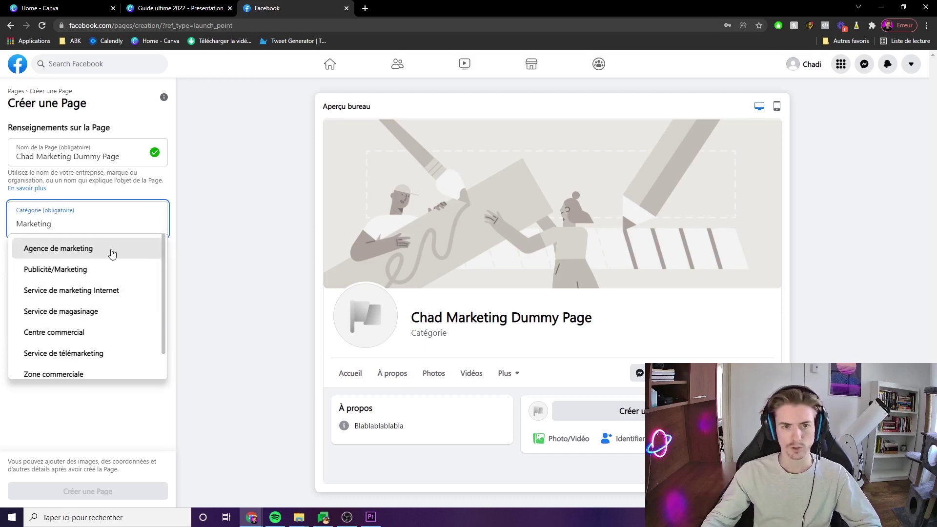
pyautogui.click(89, 271)
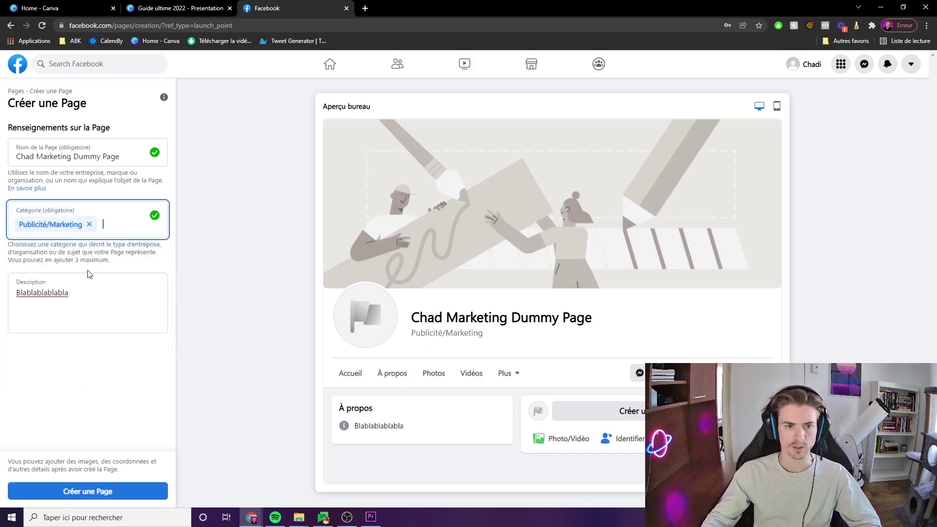
pyautogui.click(102, 495)
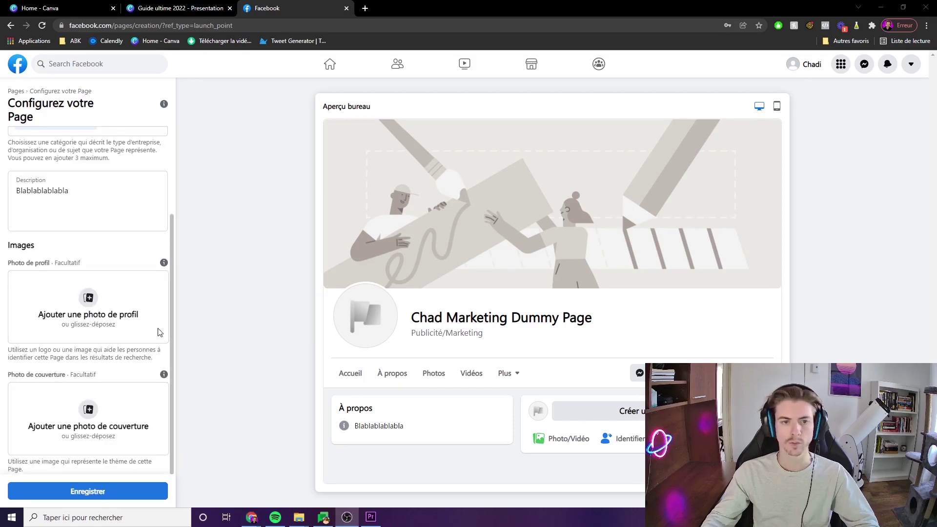
# - Add the portrait 20200929_172043 as the profile photo and the pink sunset landscape as the cover photo
pyautogui.click(101, 322)
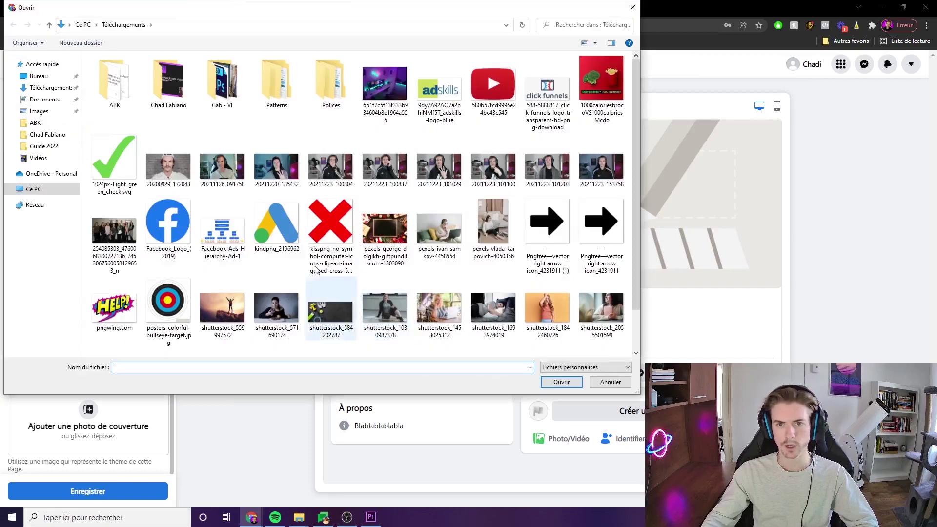
pyautogui.doubleClick(170, 168)
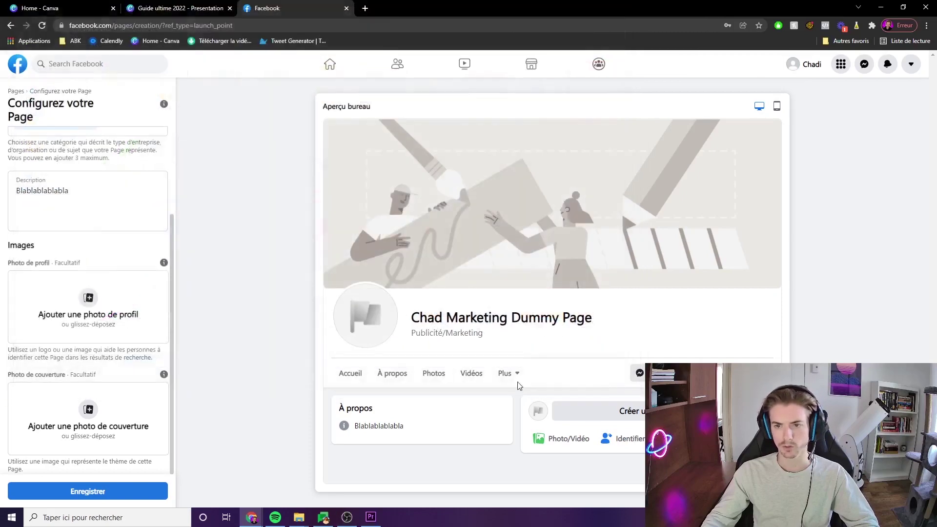
pyautogui.click(92, 432)
pyautogui.scroll(-3, 369, 277)
pyautogui.doubleClick(331, 317)
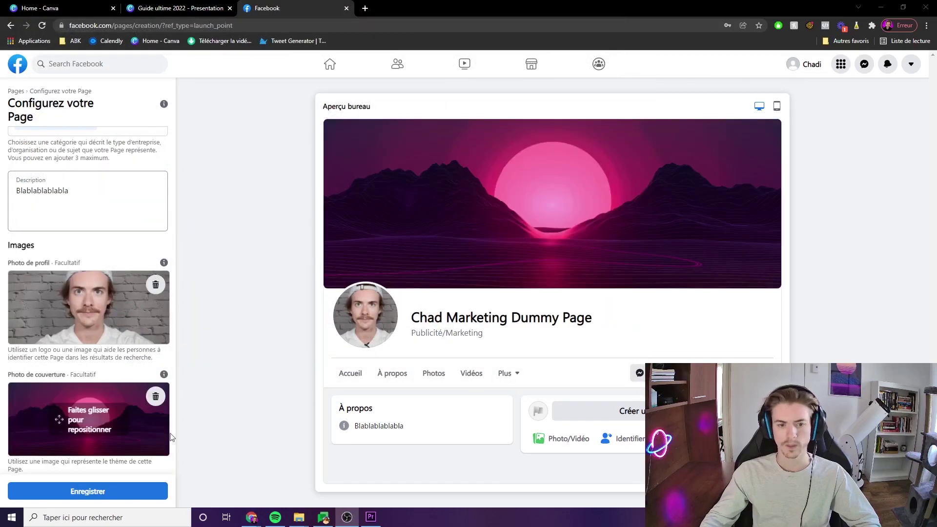
# - Save the Page's configuration and dismiss the offer to connect it to WhatsApp
pyautogui.click(99, 493)
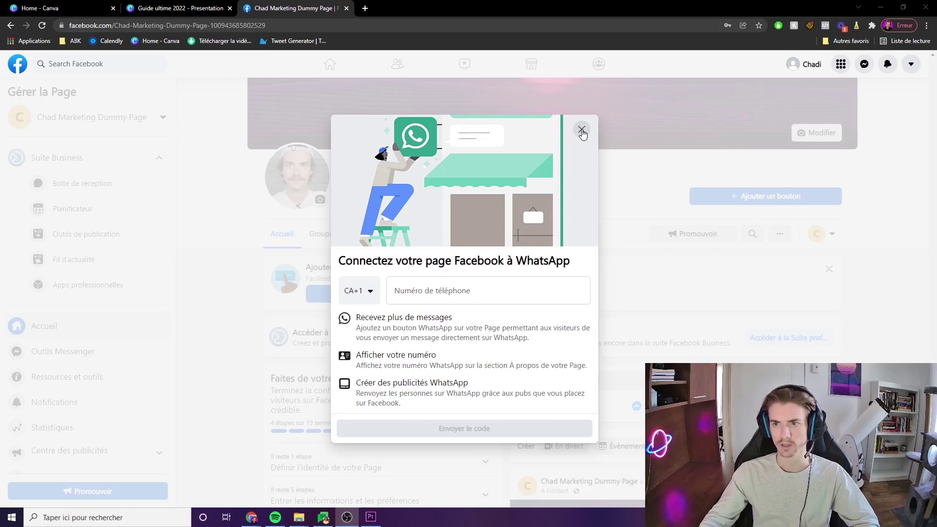
pyautogui.click(580, 130)
pyautogui.click(565, 340)
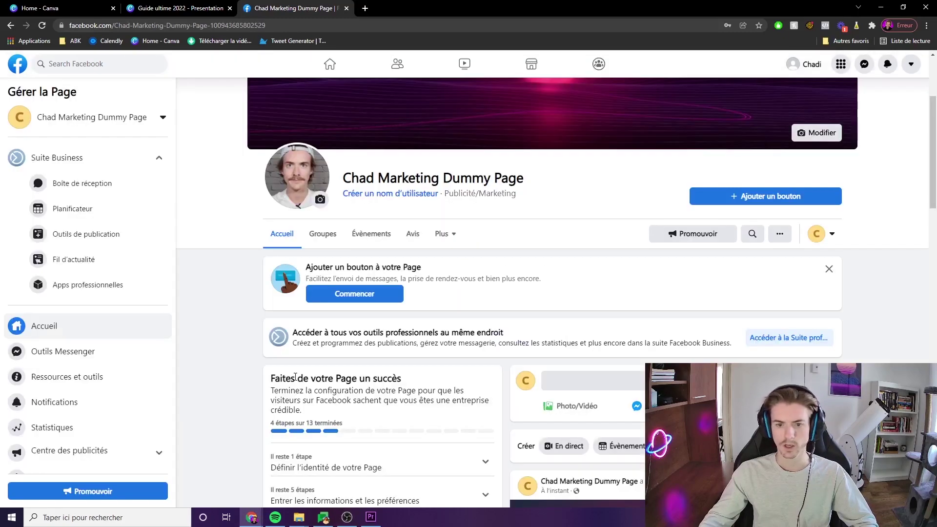
# - Examine the setup progress in the Page's "Faites de votre Page un succès" checklist
pyautogui.scroll(-5, 295, 377)
pyautogui.scroll(2, 304, 312)
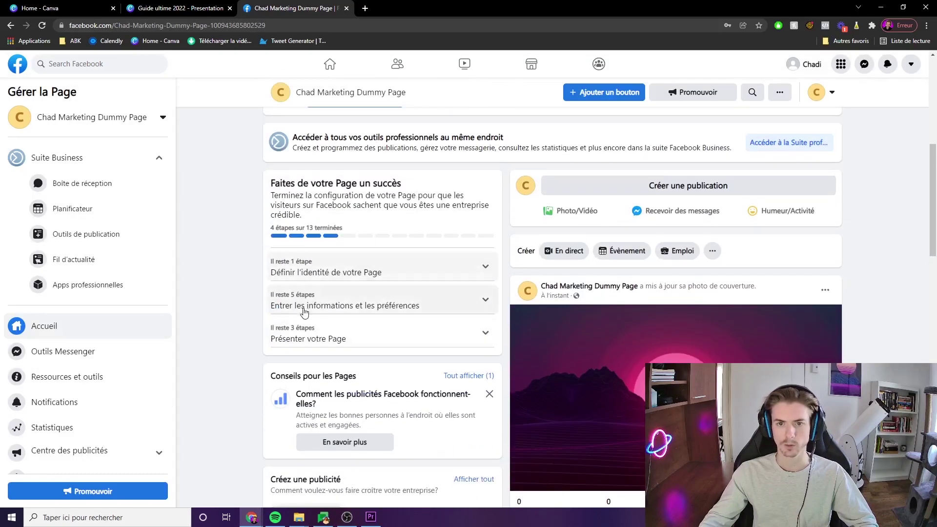
pyautogui.scroll(1, 436, 242)
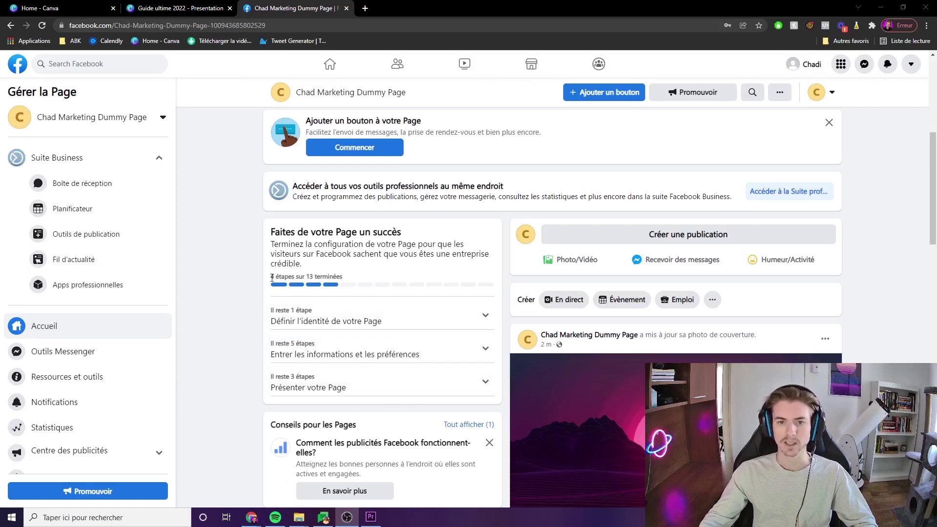
pyautogui.moveTo(272, 277); pyautogui.dragTo(341, 276)
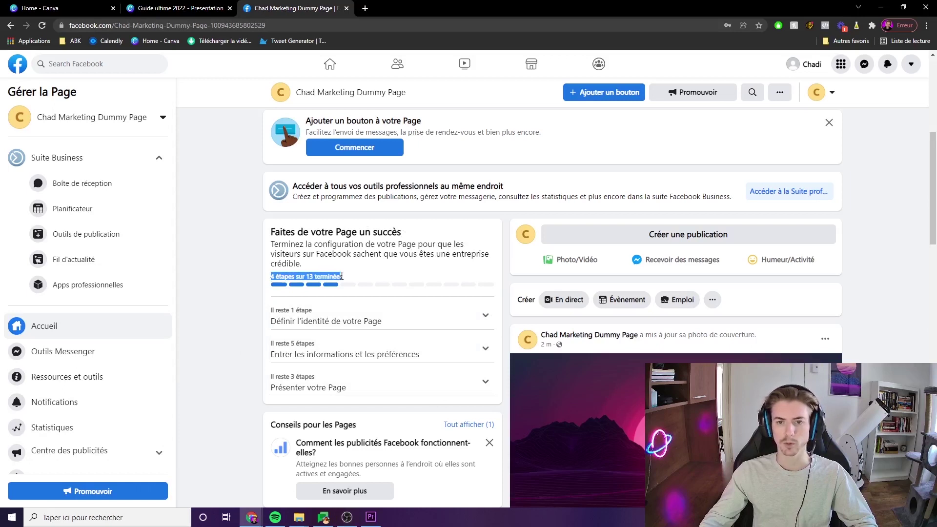
pyautogui.click(284, 279)
pyautogui.scroll(-1, 401, 316)
# - Expand the checklist sections on Page identity, information and preferences, and presenting the Page, and review their tasks
pyautogui.click(485, 272)
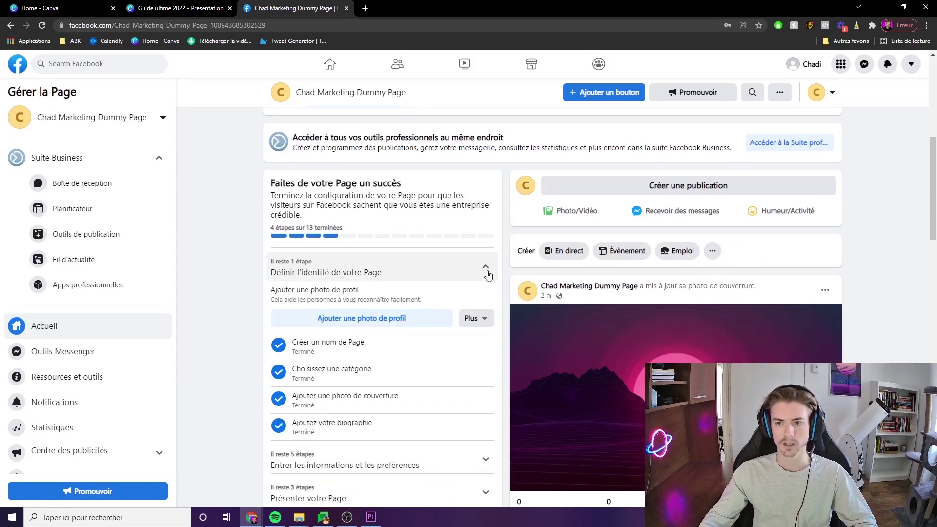
pyautogui.scroll(-2, 487, 302)
pyautogui.click(485, 367)
pyautogui.scroll(-6, 488, 361)
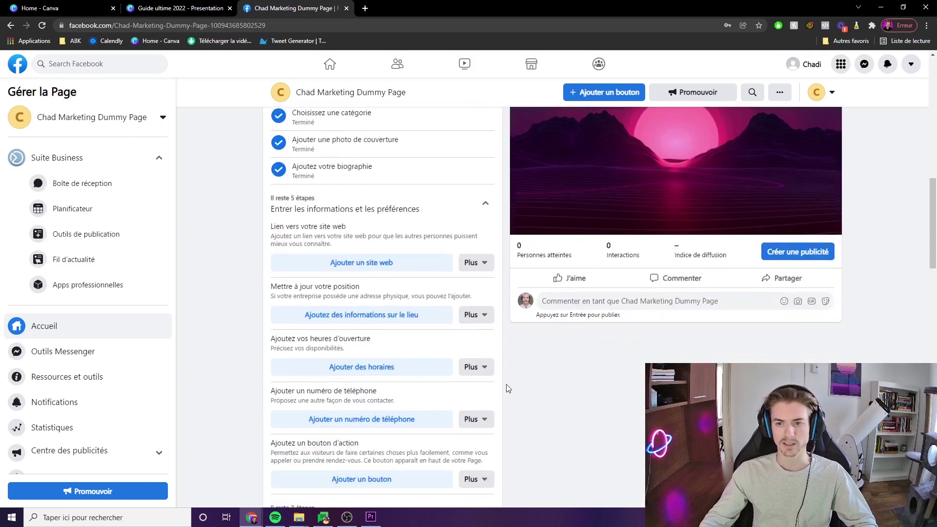
pyautogui.click(485, 337)
pyautogui.scroll(-1, 381, 293)
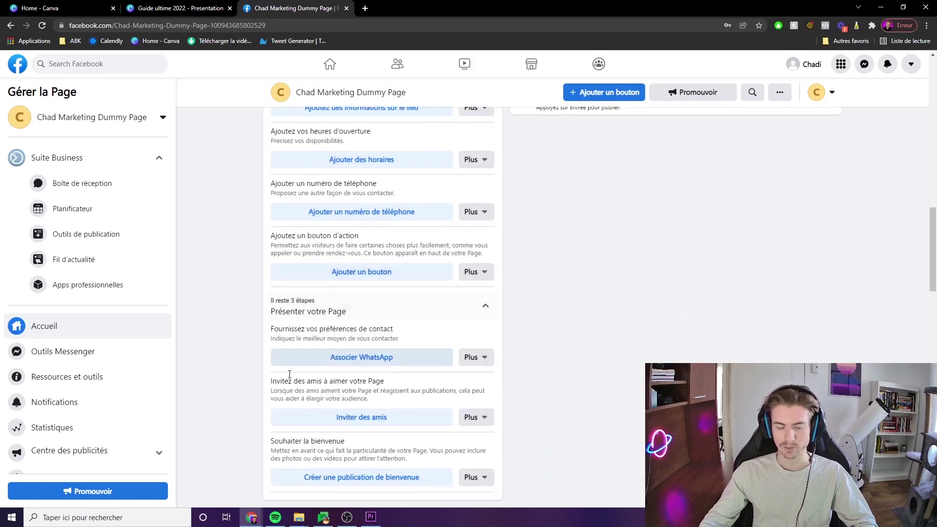
pyautogui.scroll(4, 401, 233)
pyautogui.scroll(1, 401, 234)
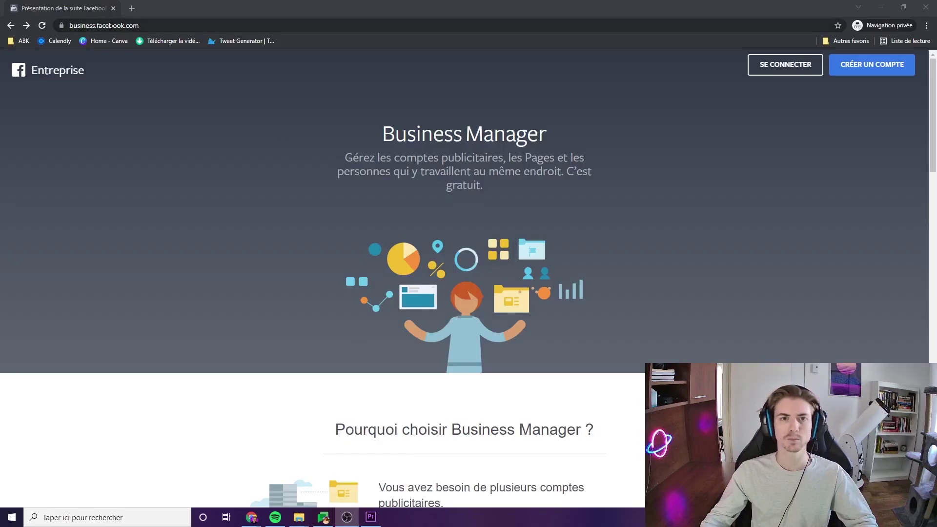
# - Show the full web address of the Business Manager site, business.facebook.com
pyautogui.click(112, 25)
pyautogui.click(158, 25)
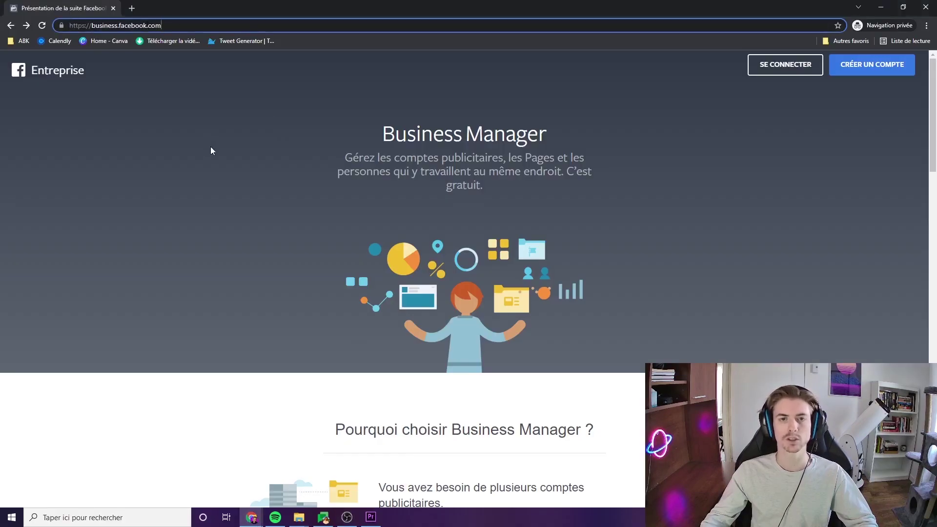
pyautogui.click(216, 161)
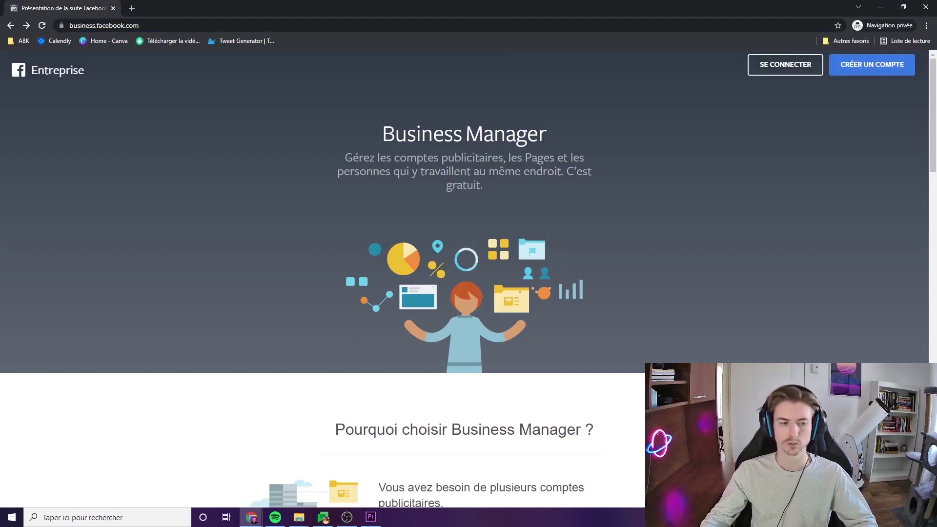
# - Log in to Business Manager with the account e-mail and password, and start creating a business account
pyautogui.click(785, 64)
pyautogui.click(444, 223)
pyautogui.click(446, 241)
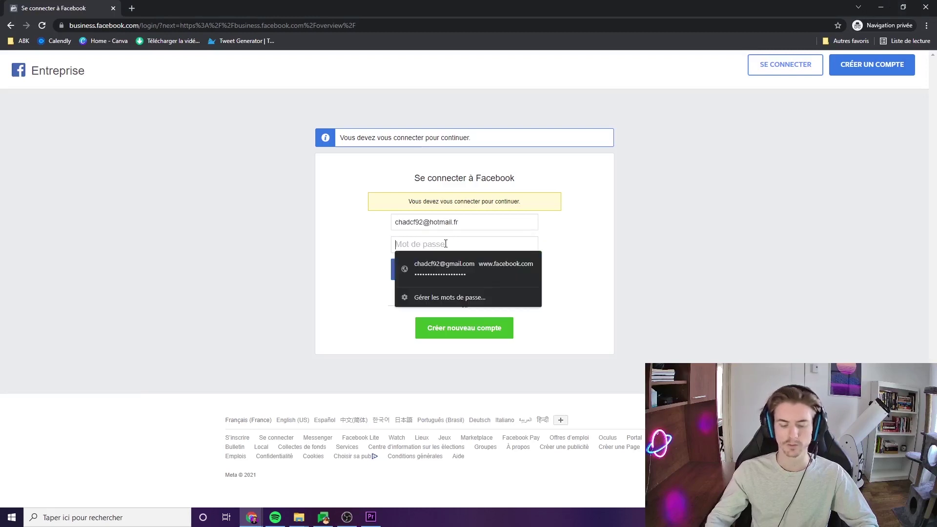
pyautogui.write('••••••••••')
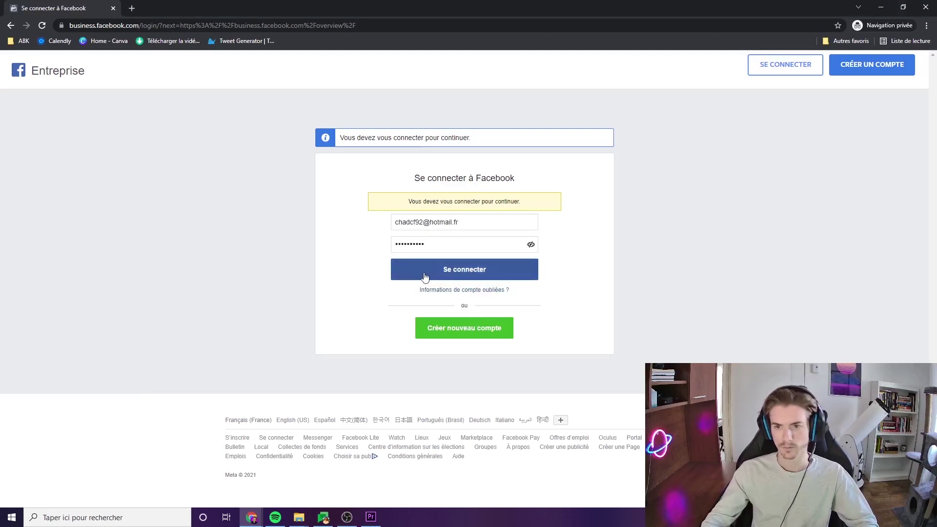
pyautogui.click(445, 270)
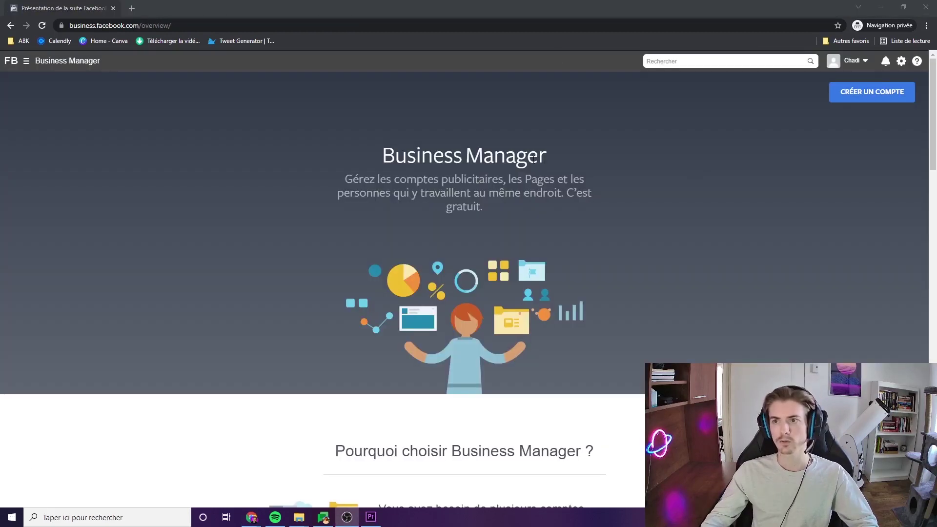
pyautogui.click(873, 99)
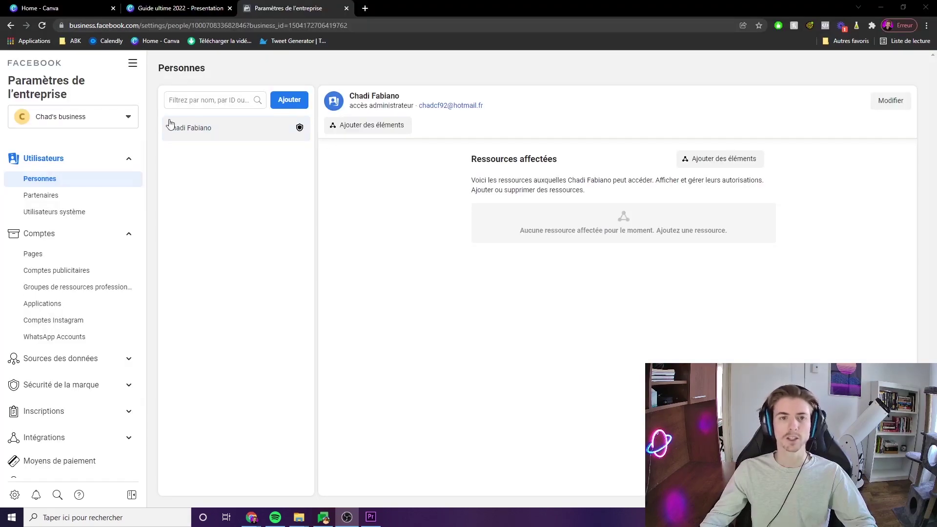
# - Select the Chad's business account in the business settings and show its Pages
pyautogui.click(129, 119)
pyautogui.click(137, 195)
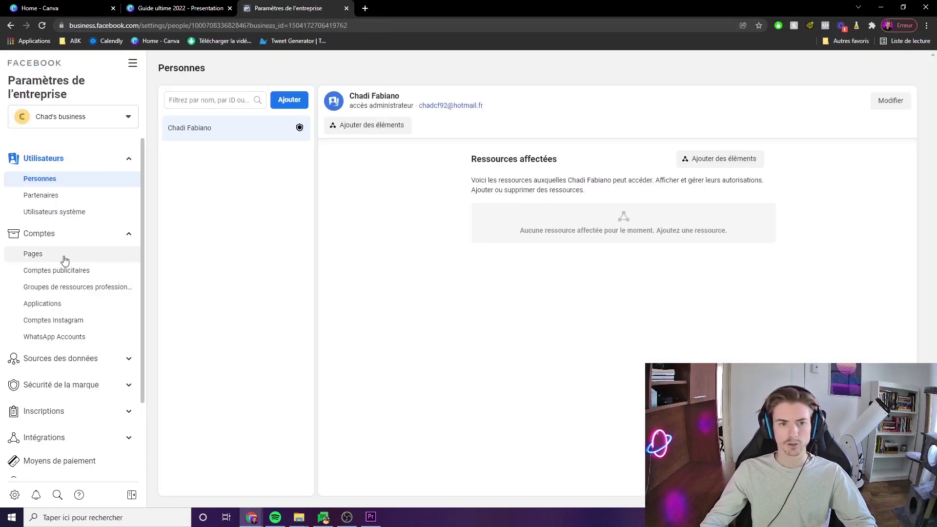
pyautogui.click(64, 260)
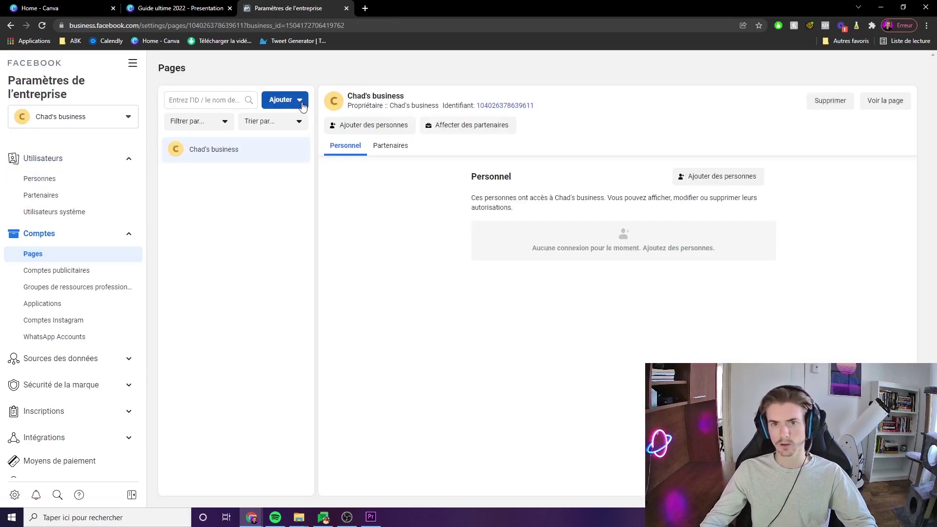
# - Add the existing Page "Chad Marketing Dummy Page", found by searching for "dummy", to the business account
pyautogui.click(286, 104)
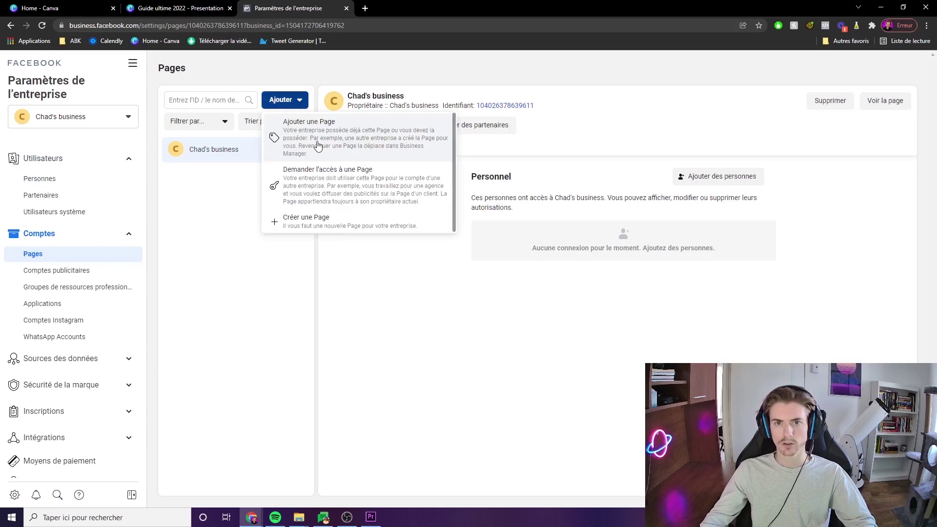
pyautogui.click(318, 145)
pyautogui.click(404, 235)
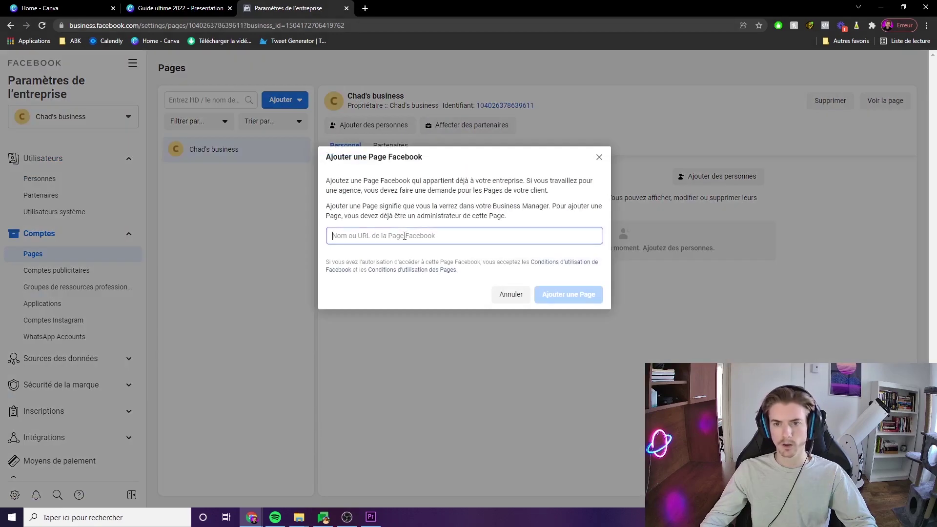
pyautogui.write('dummy')
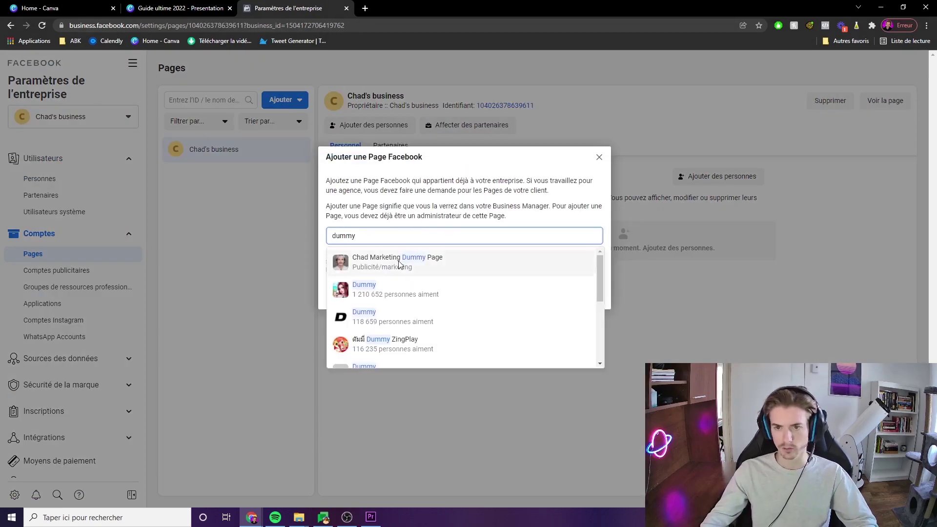
pyautogui.click(401, 263)
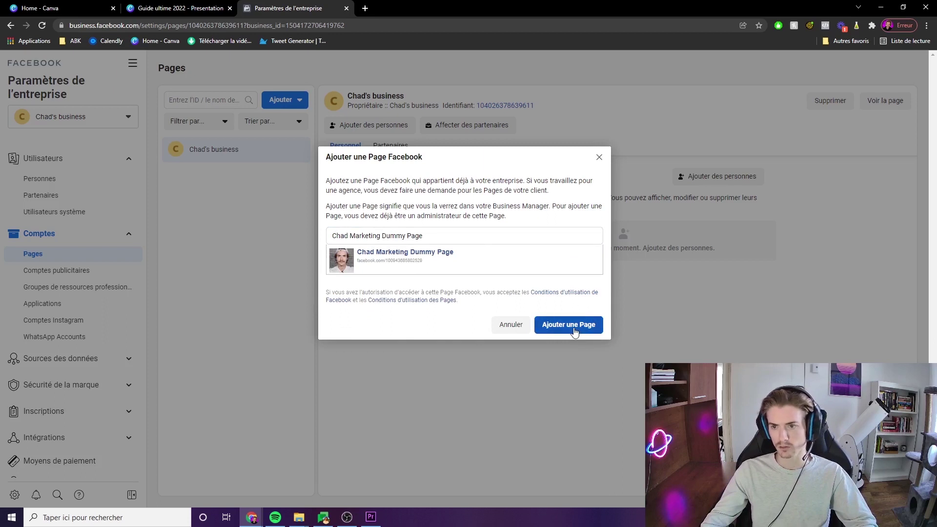
pyautogui.click(575, 332)
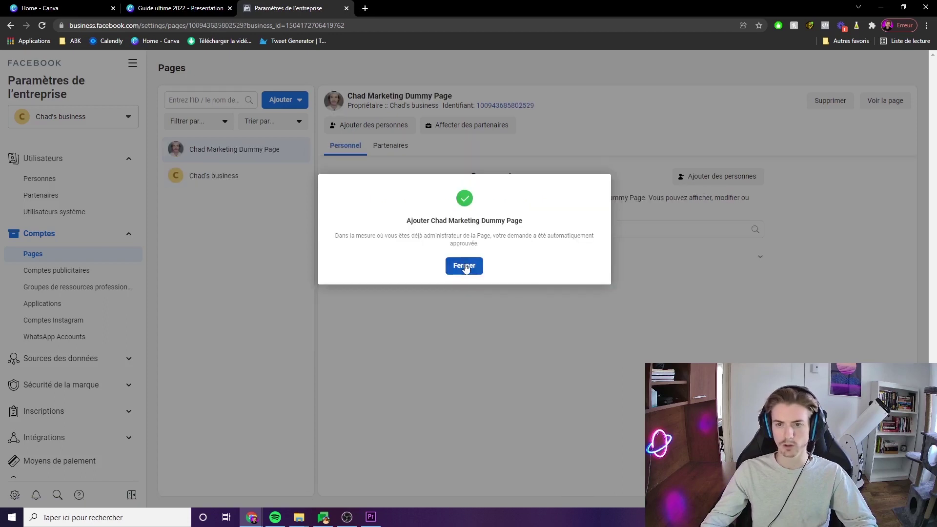
pyautogui.click(463, 268)
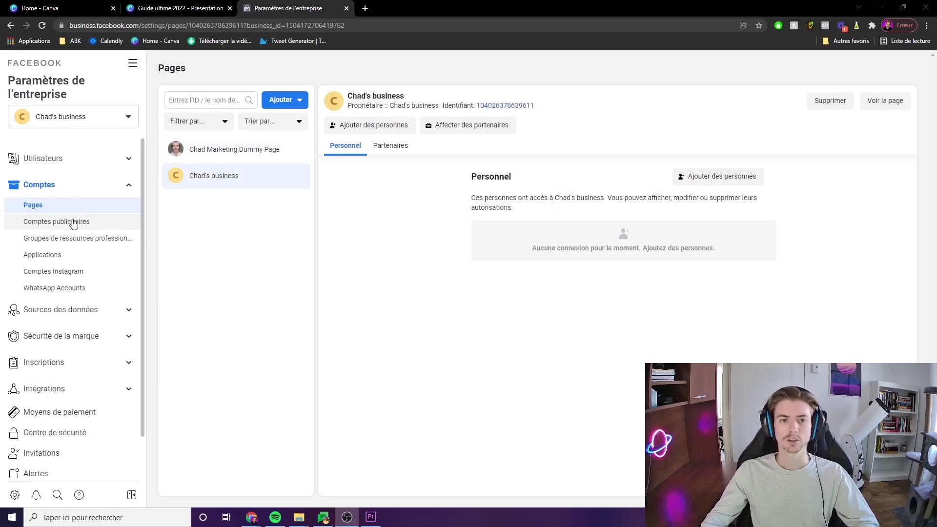
# - Add the account administrator to the Chad's business ad account with full control to manage the ad account
pyautogui.click(72, 223)
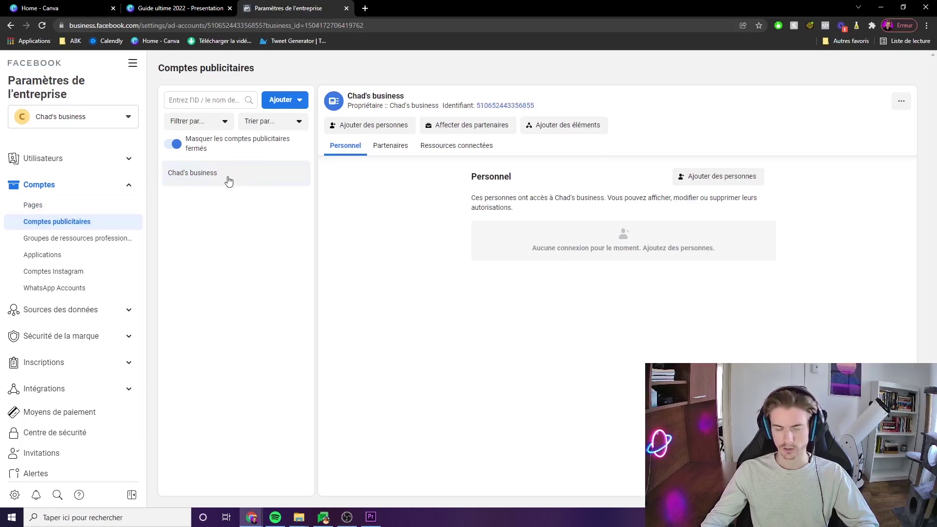
pyautogui.click(126, 119)
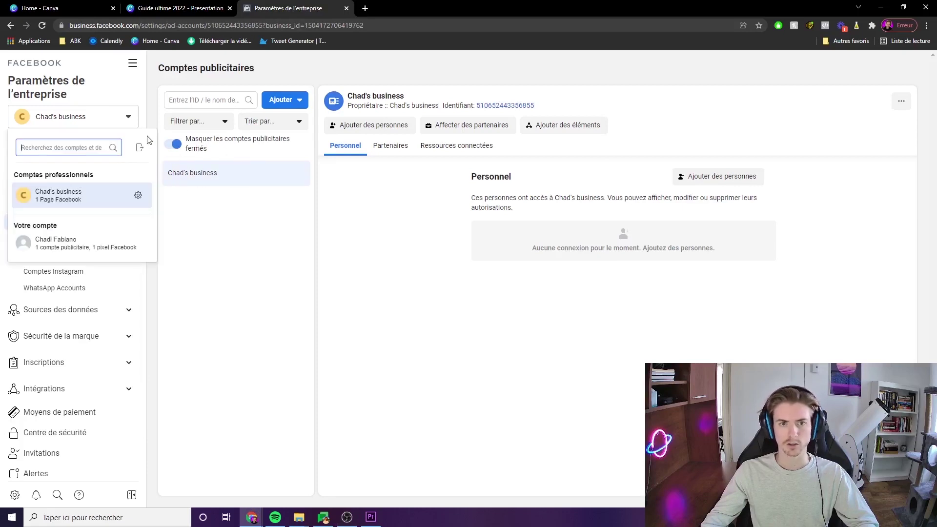
pyautogui.click(129, 114)
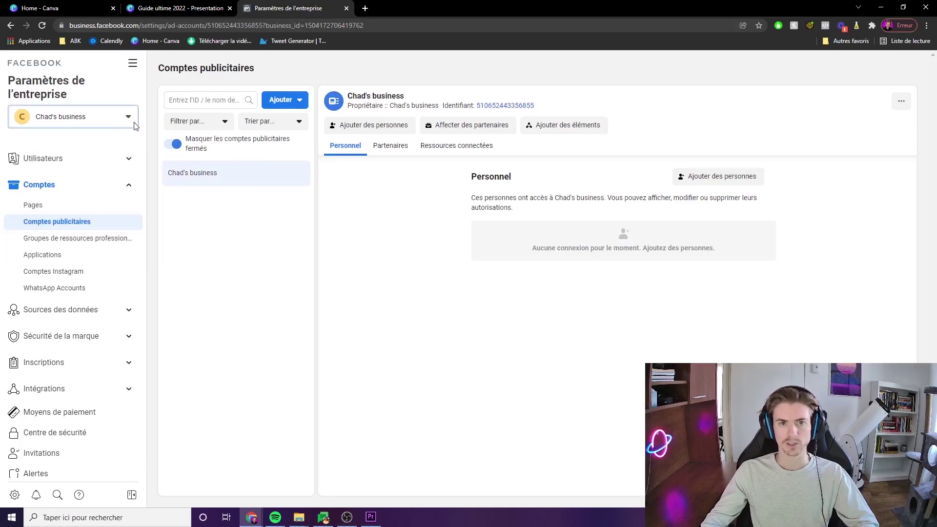
pyautogui.click(708, 178)
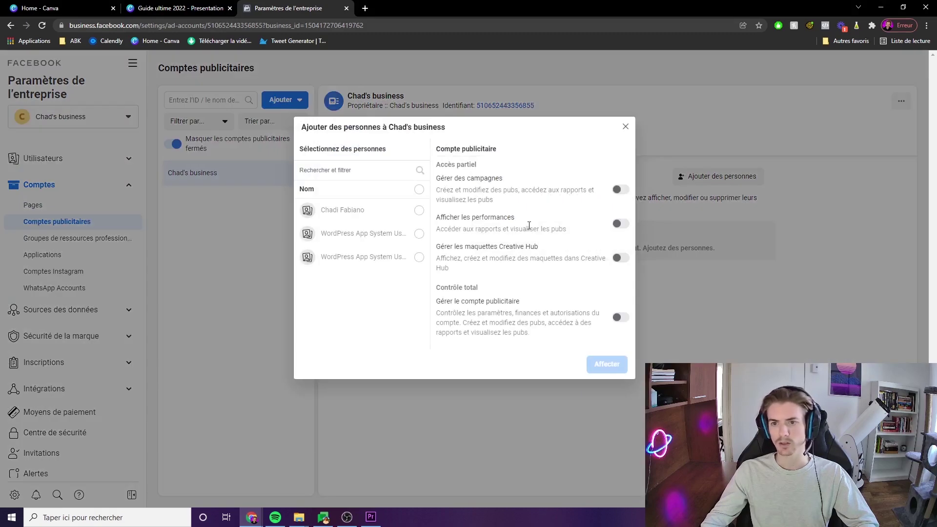
pyautogui.click(419, 211)
pyautogui.click(619, 319)
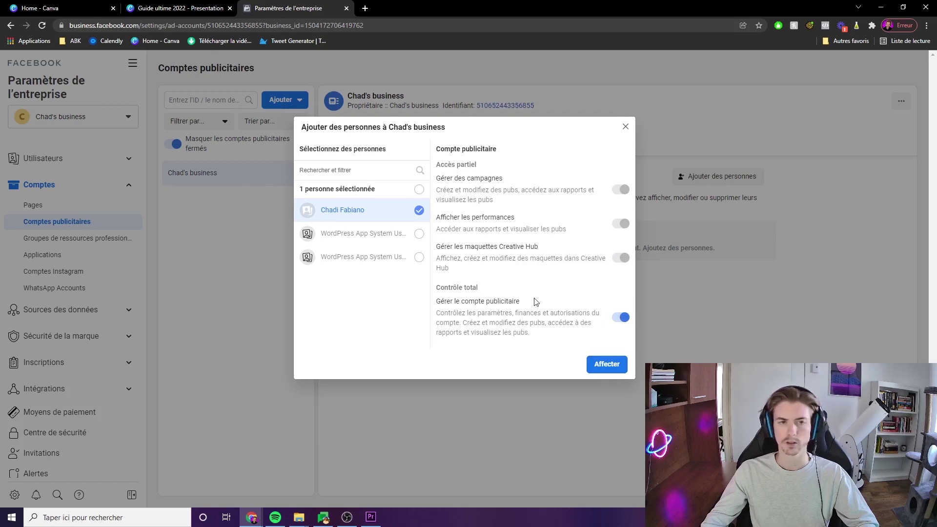
pyautogui.click(605, 366)
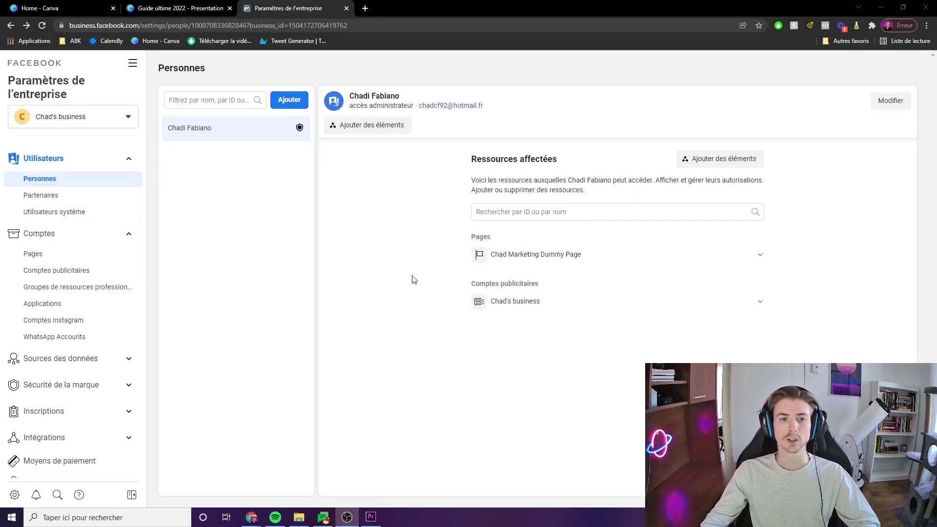
# - View the Ads Manager campaigns of Chad's business and return to the business settings
pyautogui.click(132, 63)
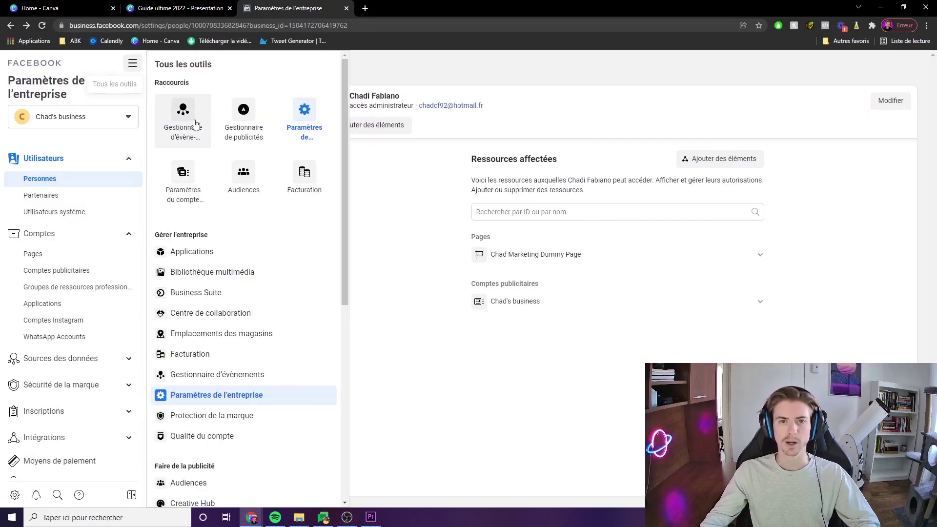
pyautogui.click(235, 125)
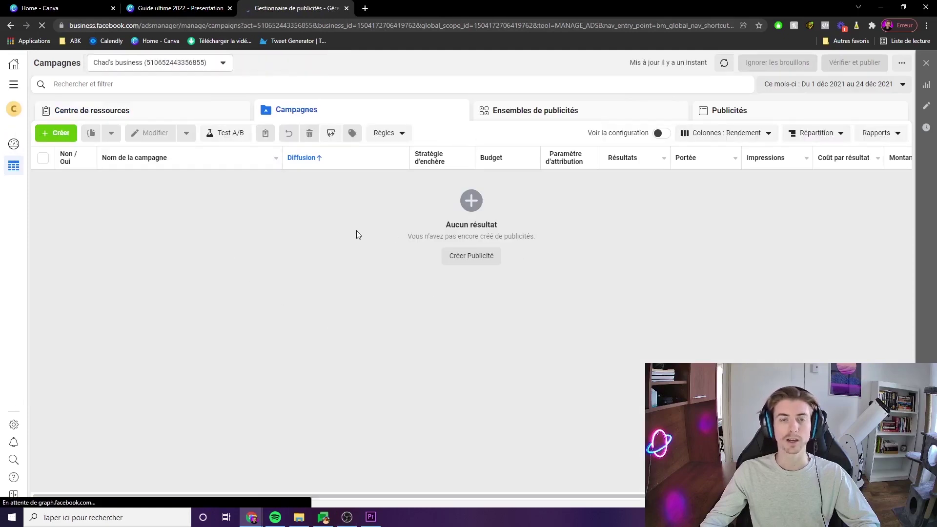
pyautogui.click(14, 87)
pyautogui.click(184, 114)
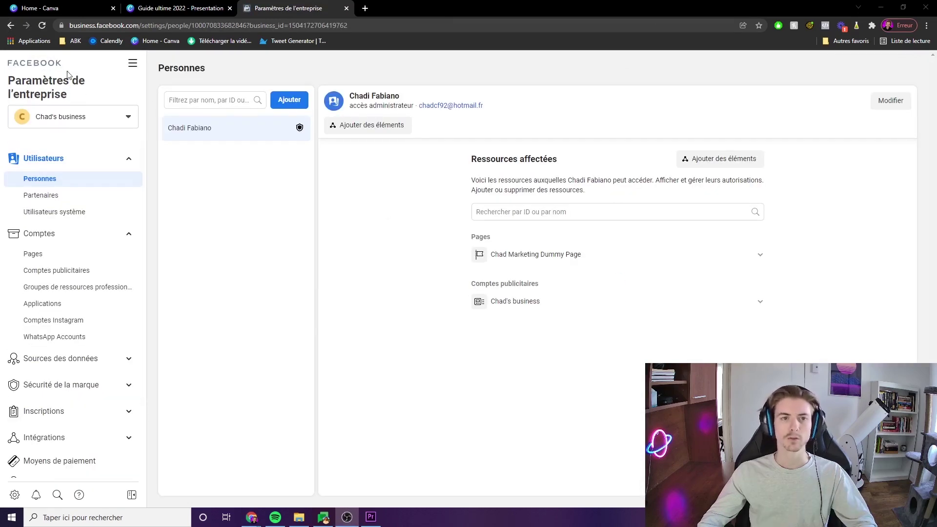
# - Show the payment methods of Chad's business and view the form for adding a payment method
pyautogui.scroll(-1, 103, 400)
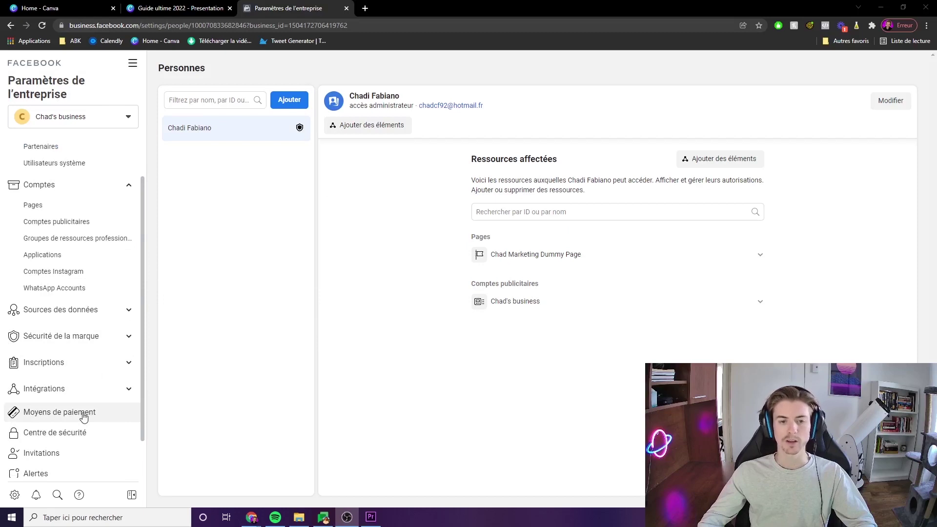
pyautogui.click(83, 414)
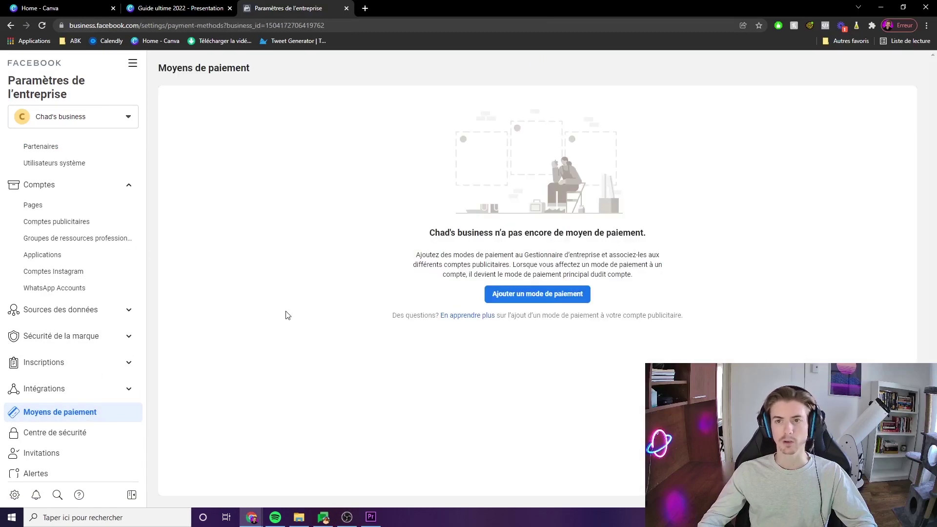
pyautogui.click(508, 296)
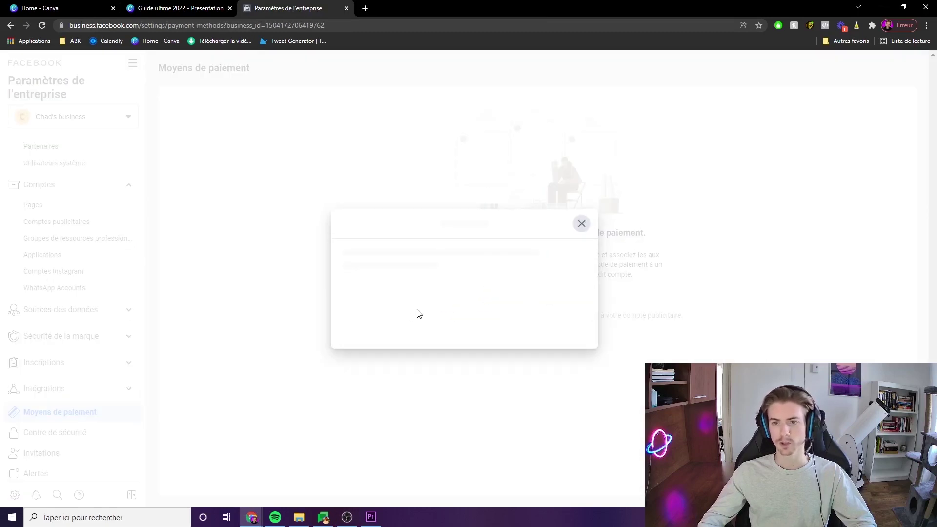
pyautogui.click(579, 325)
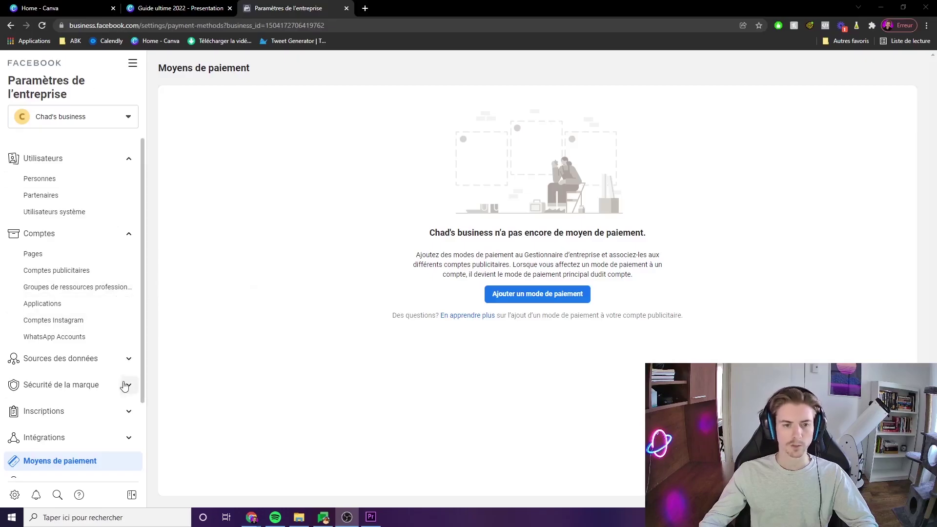
# - Create a pixel named "Dummy pixel" in the business's data sources, with the URL of the business website
pyautogui.click(128, 364)
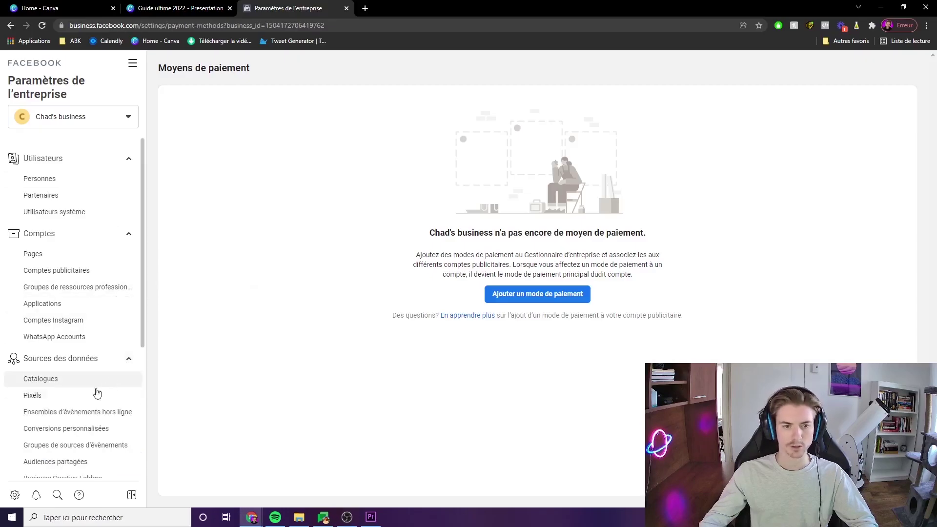
pyautogui.click(61, 397)
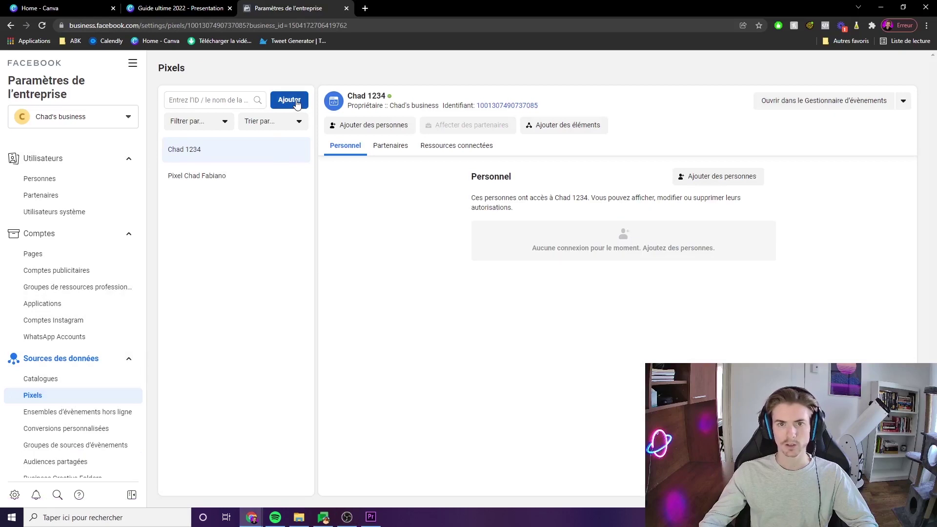
pyautogui.click(289, 100)
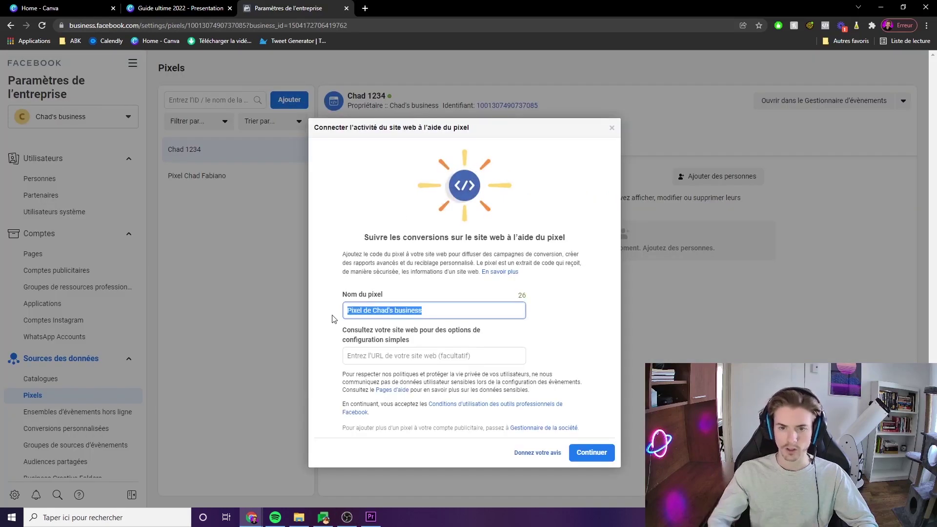
pyautogui.write('Dum')
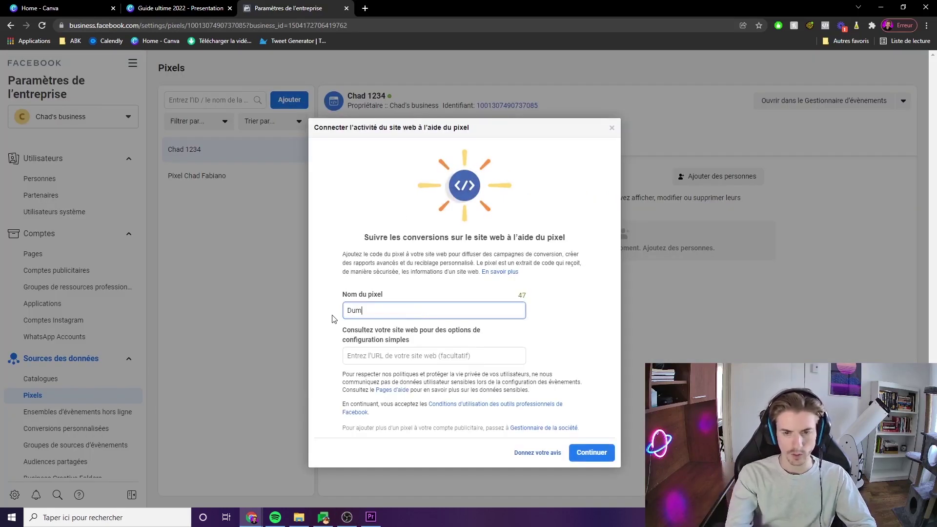
pyautogui.write('my pixel')
pyautogui.click(386, 356)
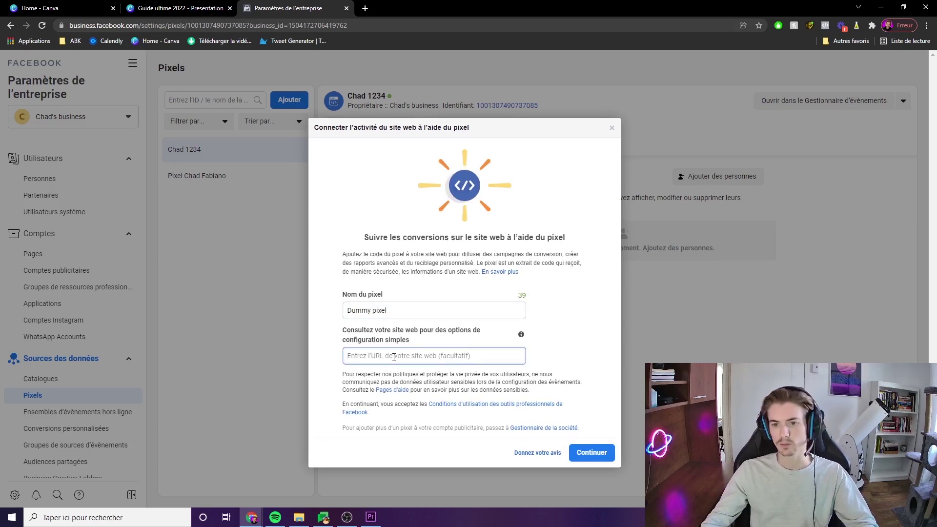
pyautogui.write('https://chadfabiano.com/')
pyautogui.click(584, 453)
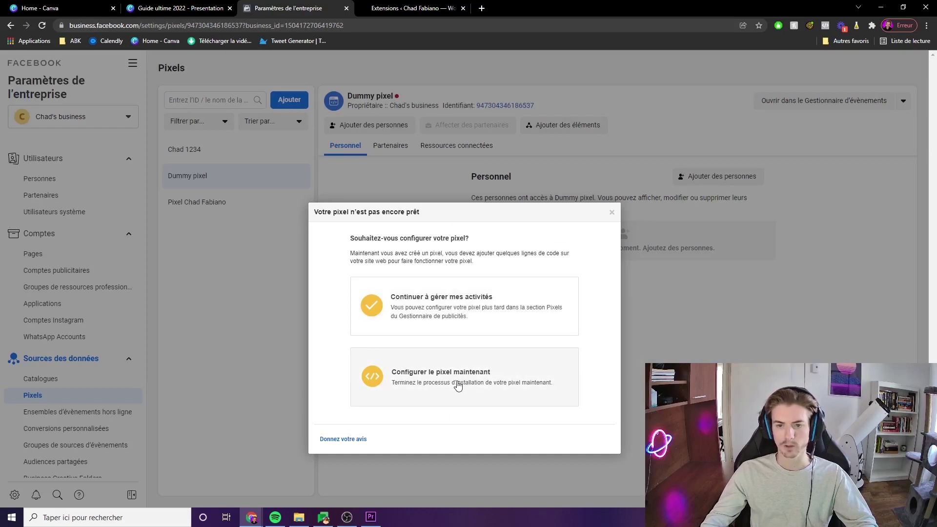
# - Start configuring the new pixel now through a partner integration, choosing WordPress as the partner
pyautogui.click(457, 384)
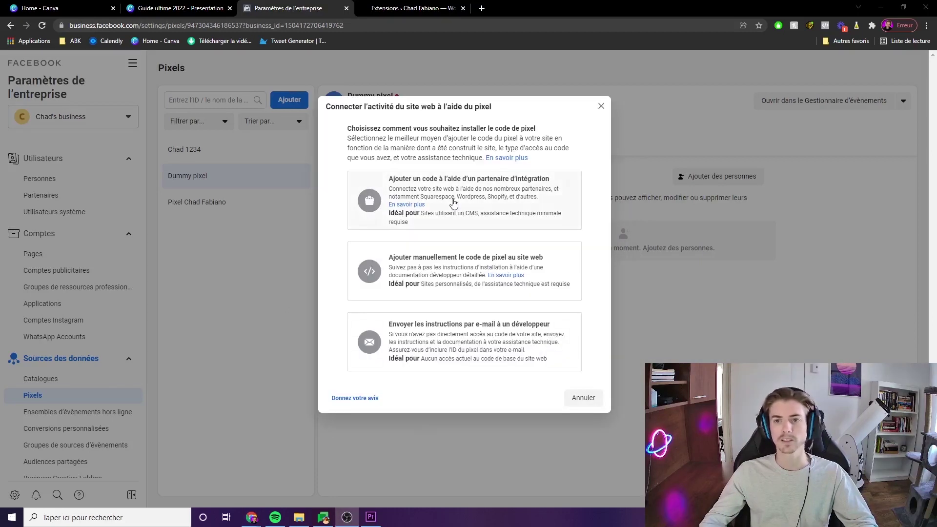
pyautogui.click(458, 199)
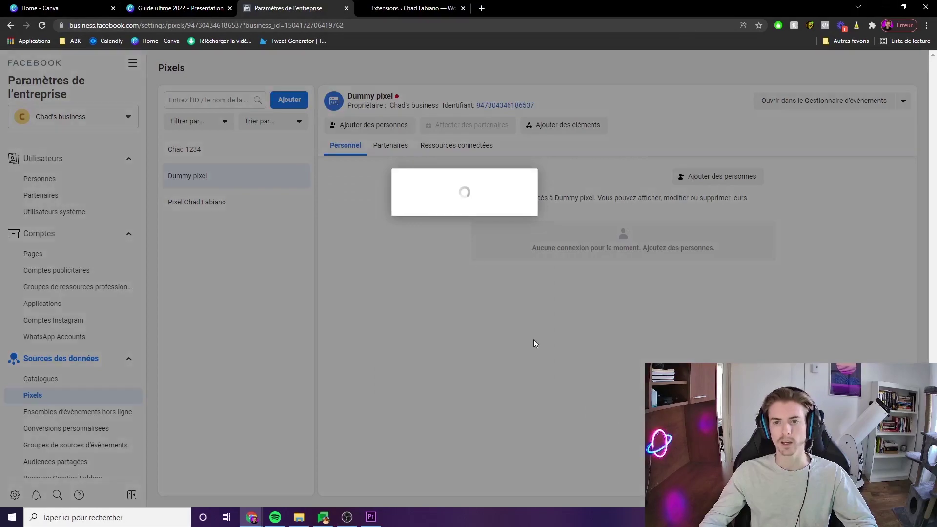
pyautogui.scroll(-2, 581, 155)
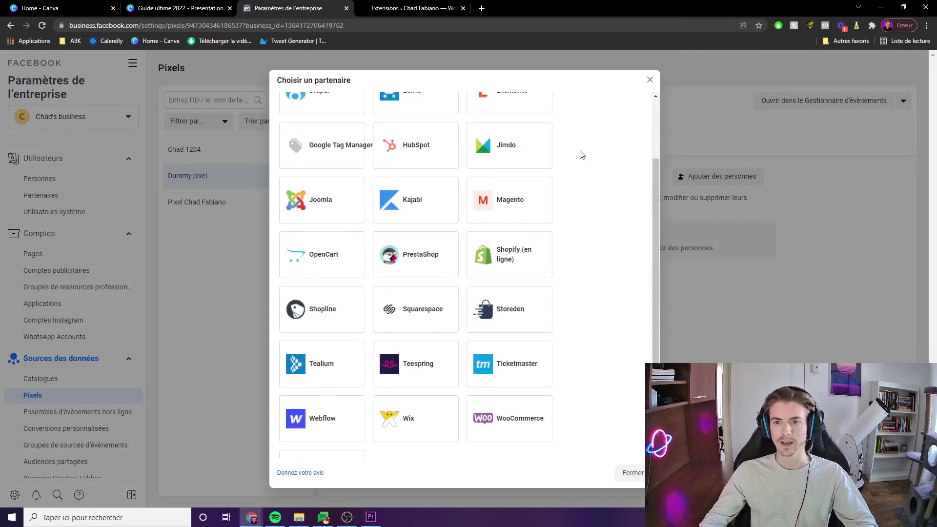
pyautogui.scroll(-2, 582, 312)
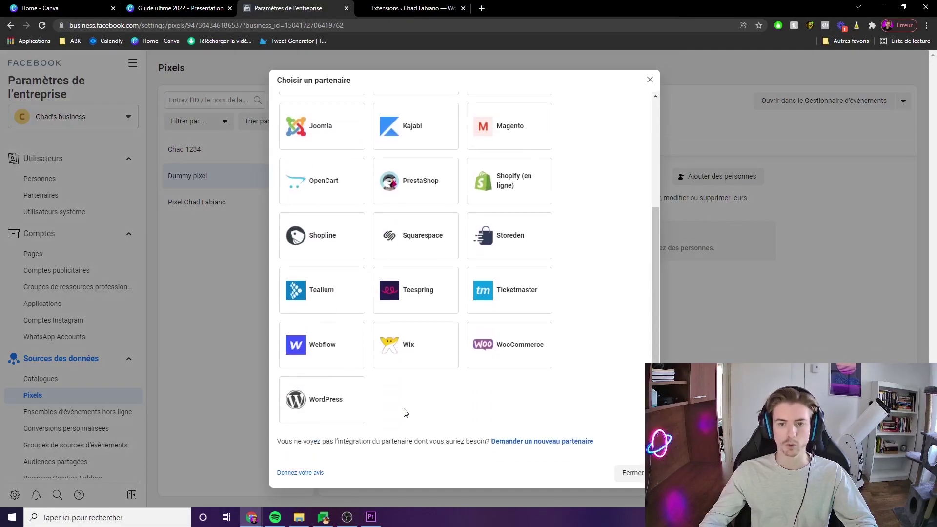
pyautogui.scroll(3, 439, 400)
pyautogui.scroll(-3, 381, 366)
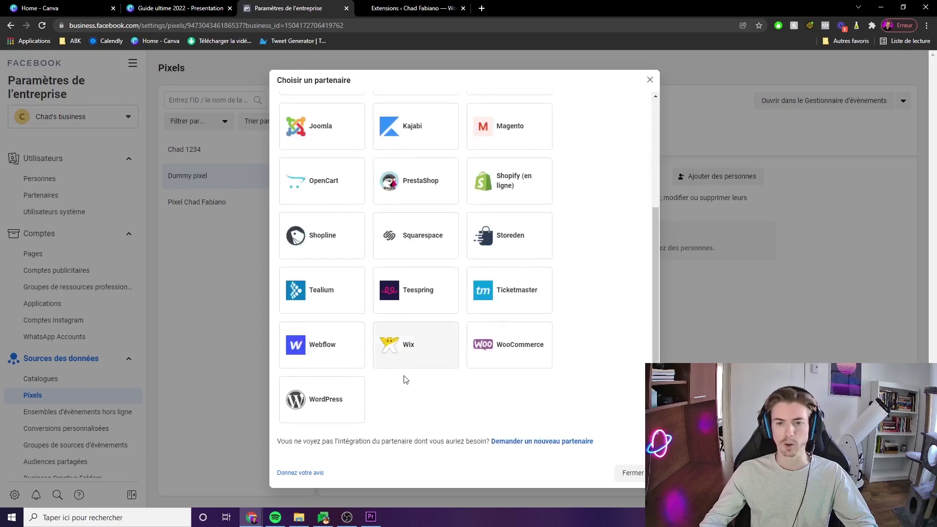
pyautogui.click(338, 406)
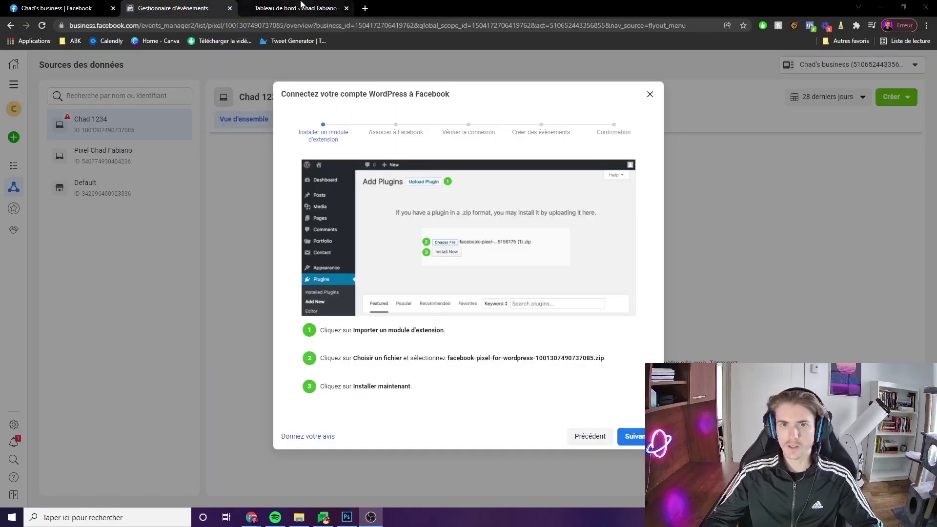
# - Switch to the site's WordPress admin and search the extensions available to add for "Facebook for WordPress"
pyautogui.click(301, 4)
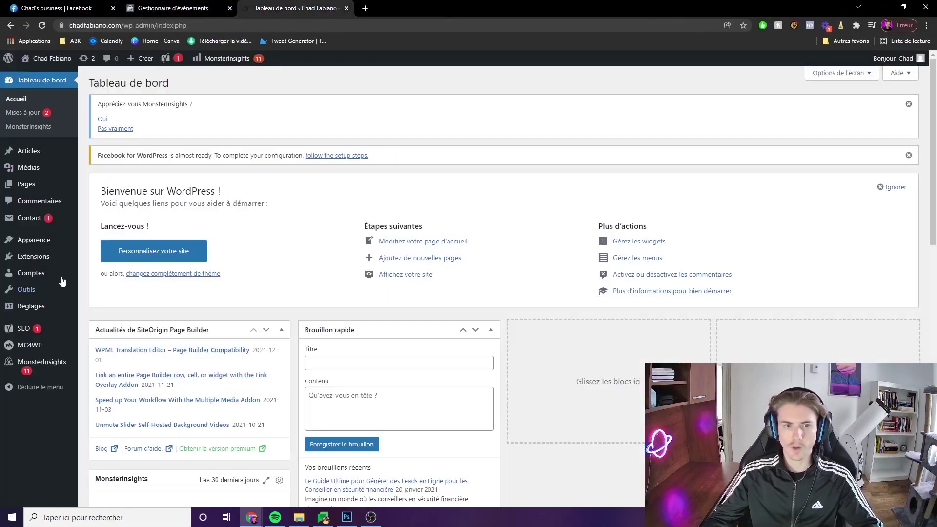
pyautogui.click(106, 258)
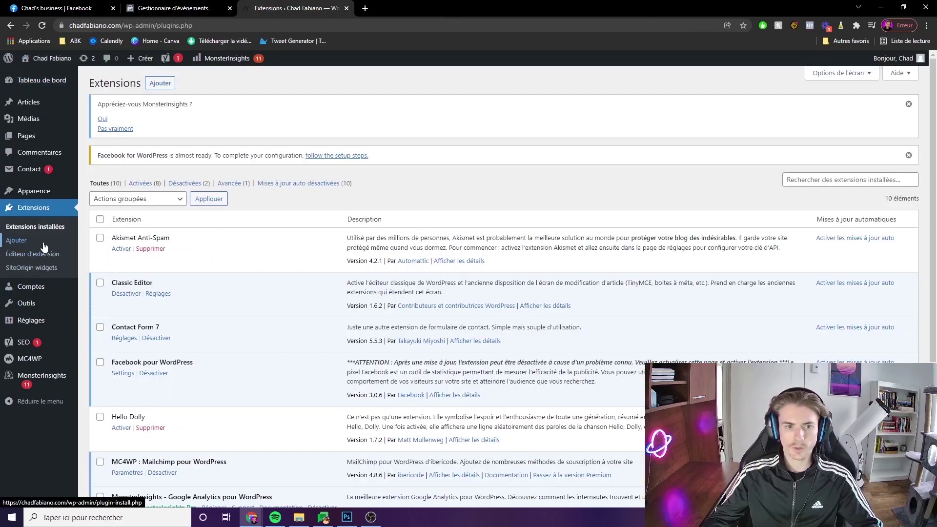
pyautogui.click(43, 243)
pyautogui.click(818, 159)
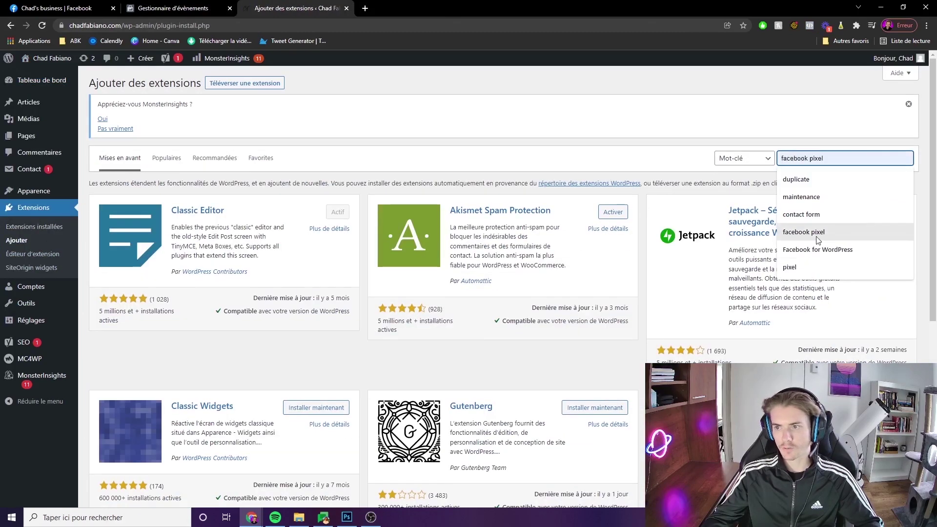
pyautogui.click(815, 249)
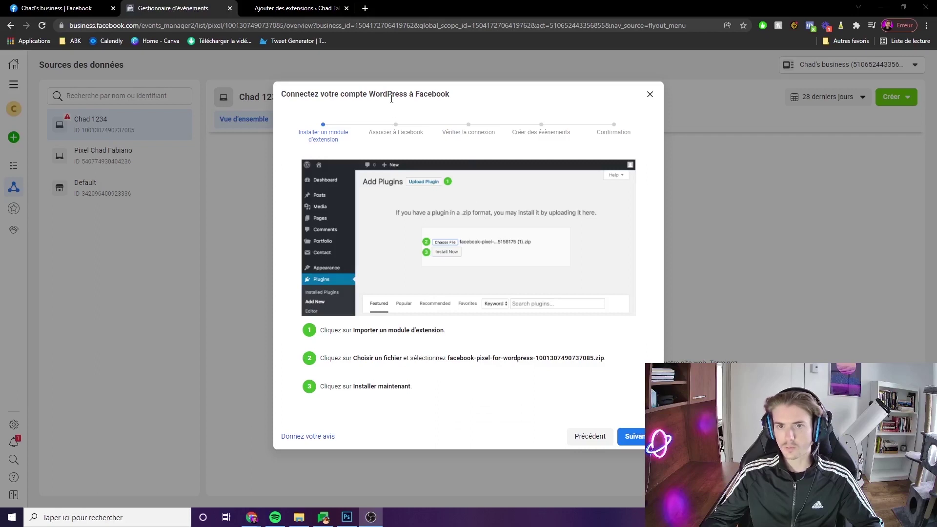
# - Start connecting the business to Facebook from the WordPress plugin's settings and authorize WordPress App with the signed-in Facebook account
pyautogui.click(633, 435)
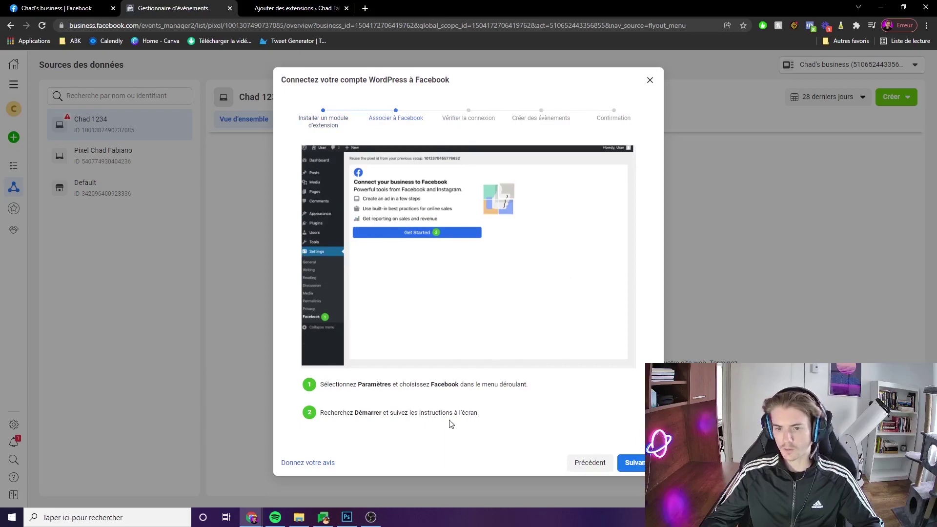
pyautogui.hotkey('ctrl', 'Tab')
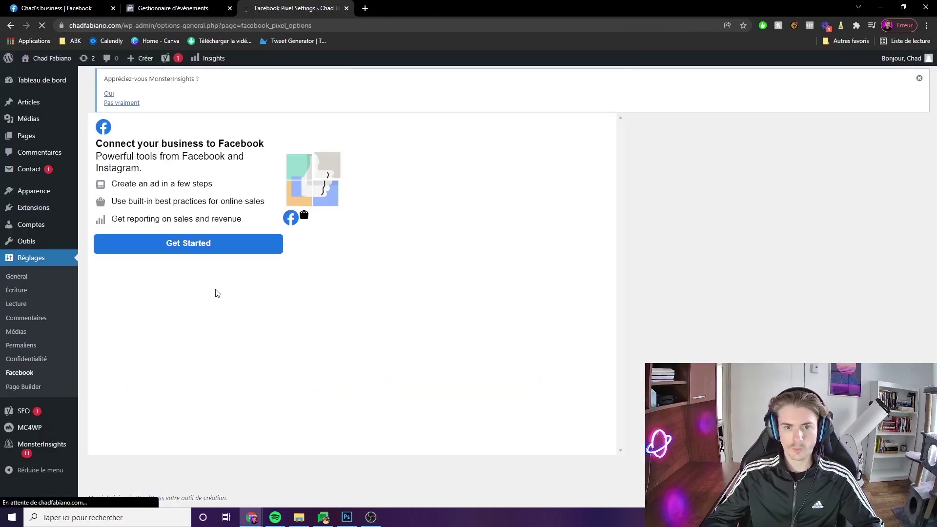
pyautogui.click(203, 247)
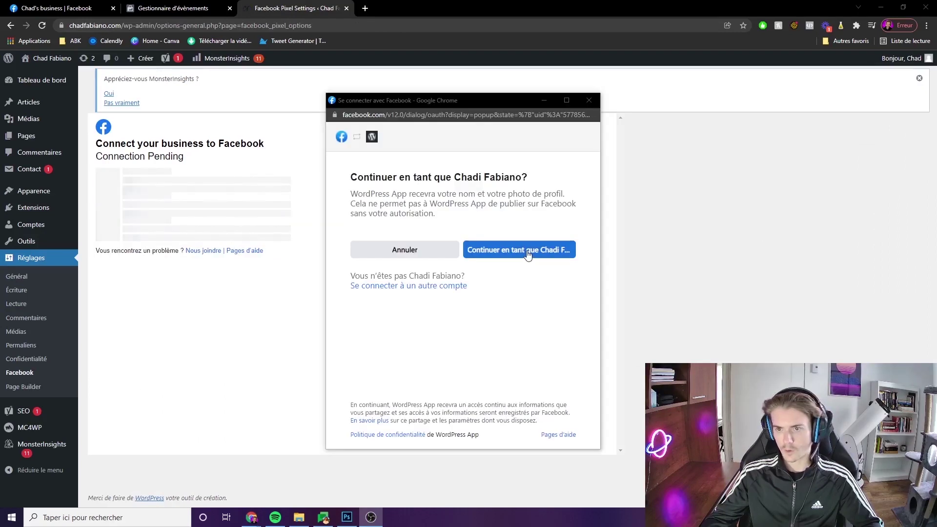
pyautogui.click(527, 252)
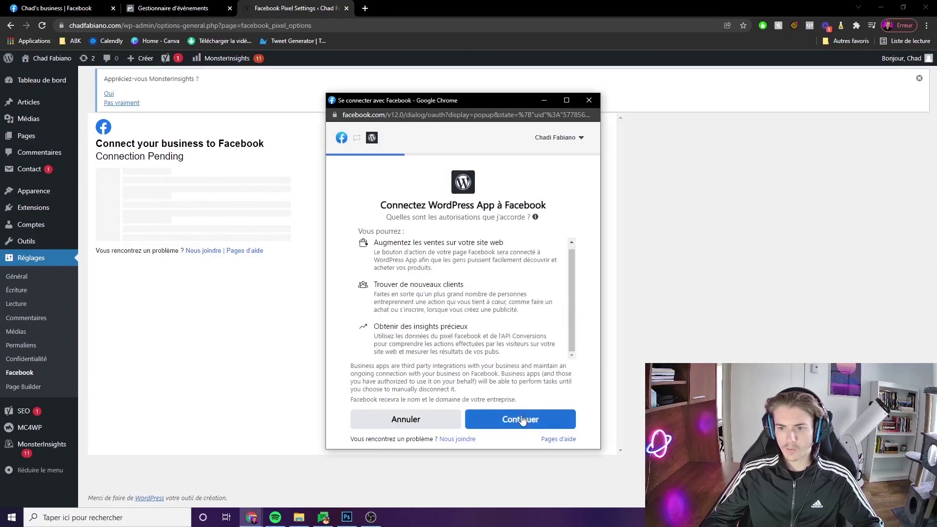
pyautogui.click(521, 420)
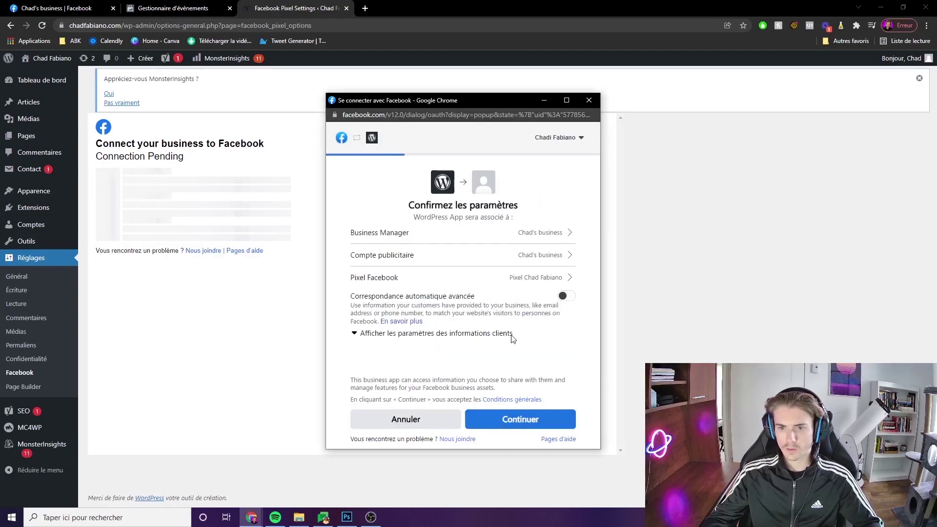
# - Check the Business Manager and ad account chosen for the WordPress connection, and select the "Chad 1234" pixel for it
pyautogui.click(550, 241)
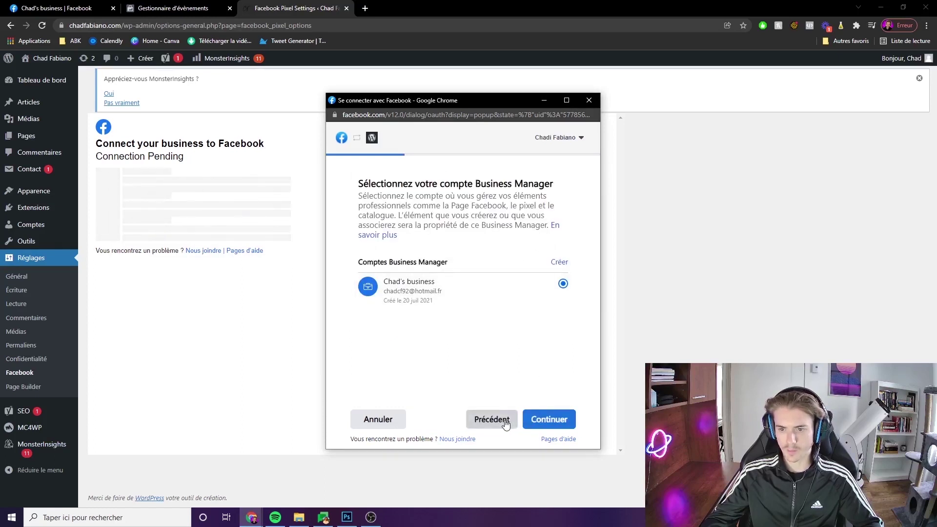
pyautogui.click(541, 419)
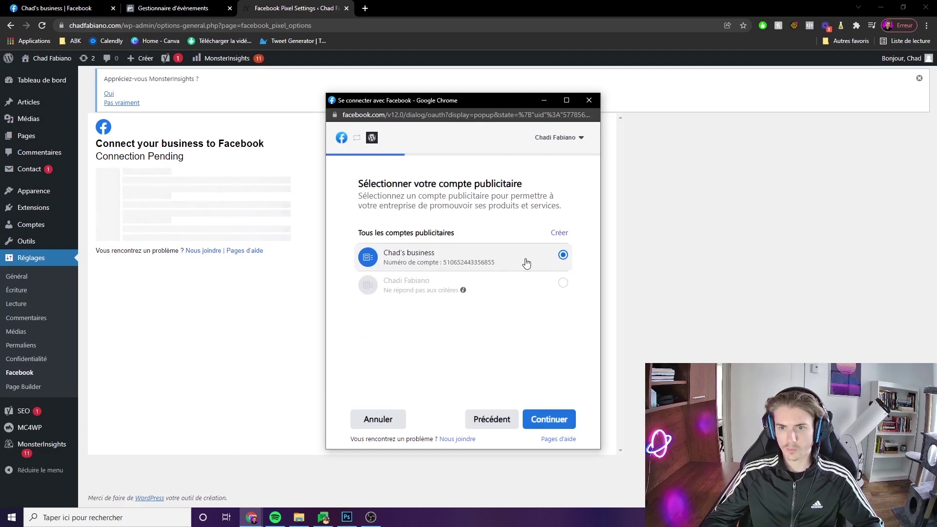
pyautogui.click(491, 420)
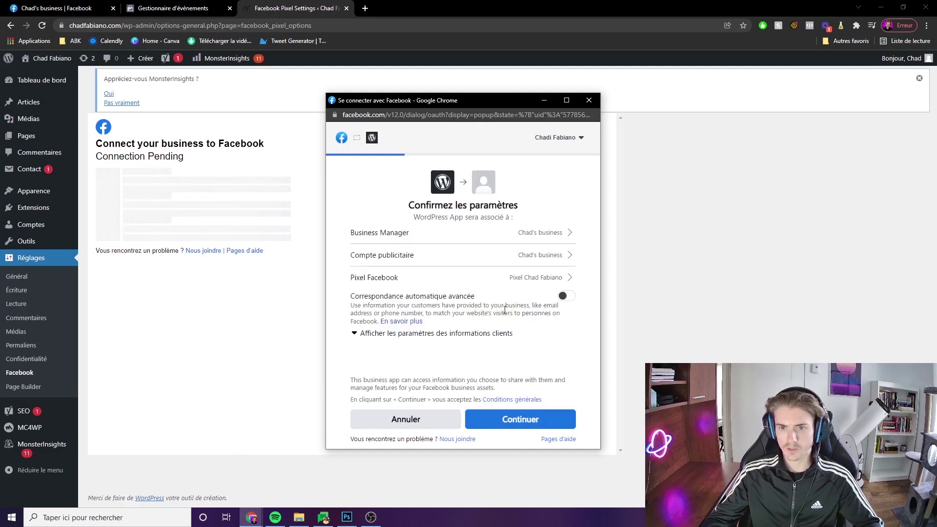
pyautogui.click(525, 282)
pyautogui.click(562, 293)
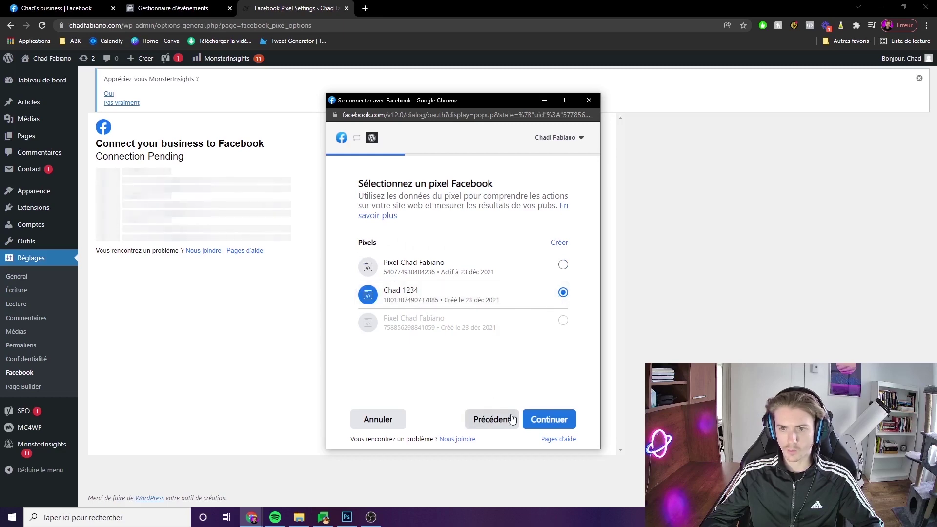
pyautogui.click(539, 420)
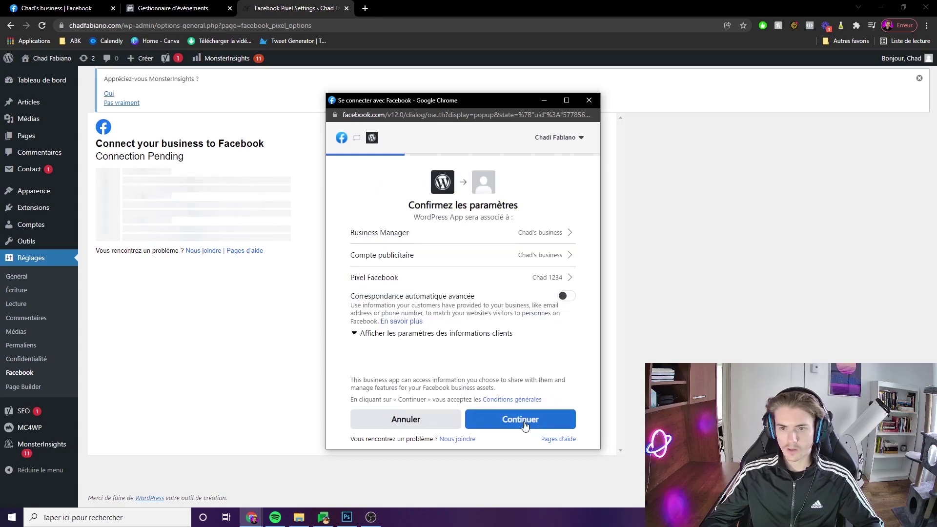
# - Confirm the connection settings, finish the Facebook authorization and agree to share the token with the WordPress site
pyautogui.click(525, 425)
pyautogui.click(549, 372)
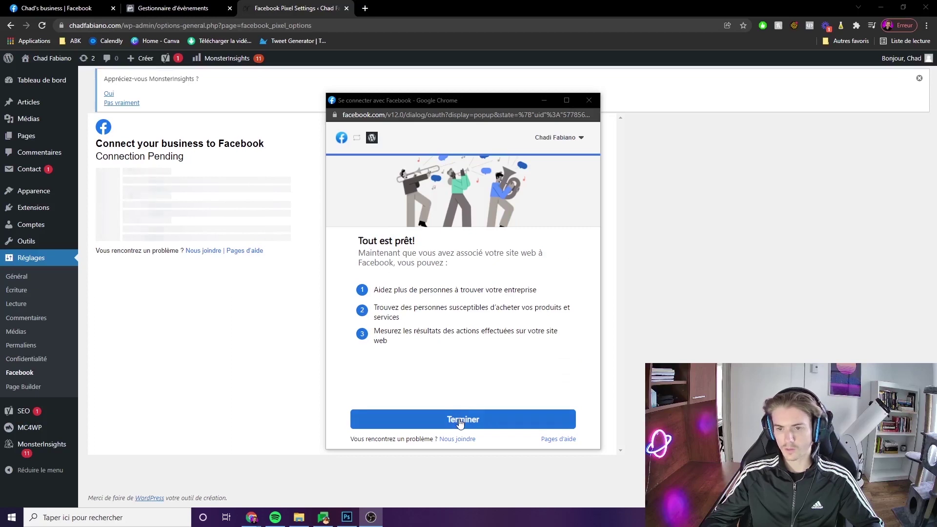
pyautogui.click(461, 420)
pyautogui.click(249, 241)
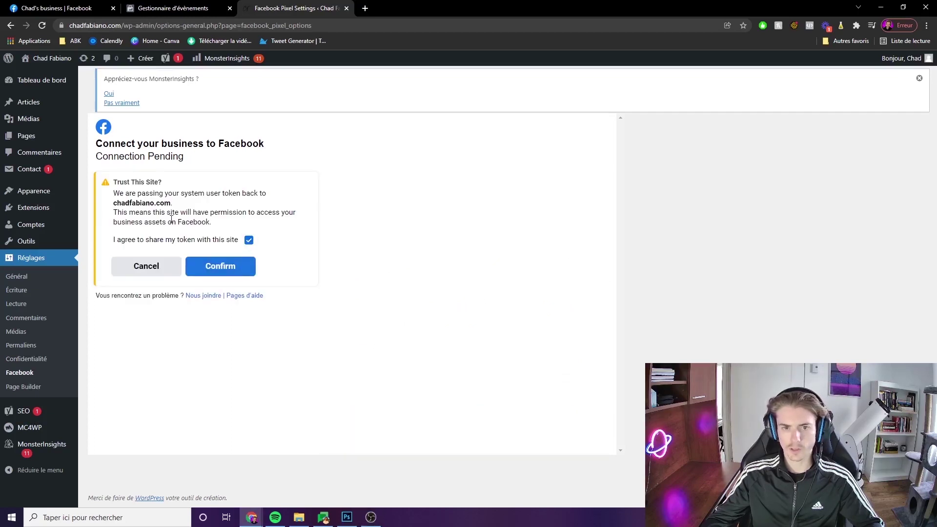
pyautogui.click(218, 264)
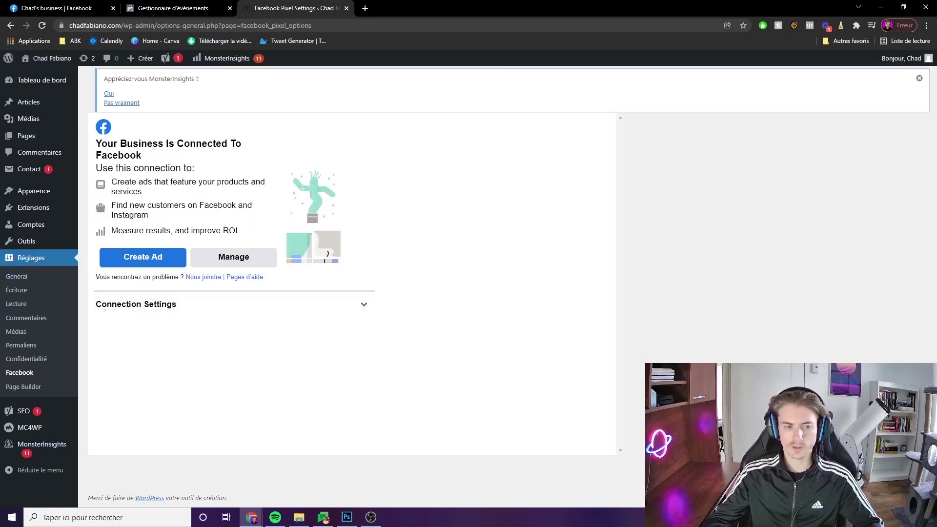
# - Return to the WordPress setup in Events Manager, verify the pixel by sending test traffic to the website, and continue past the connection check
pyautogui.hotkey('ctrl', 'shift', 'Tab')
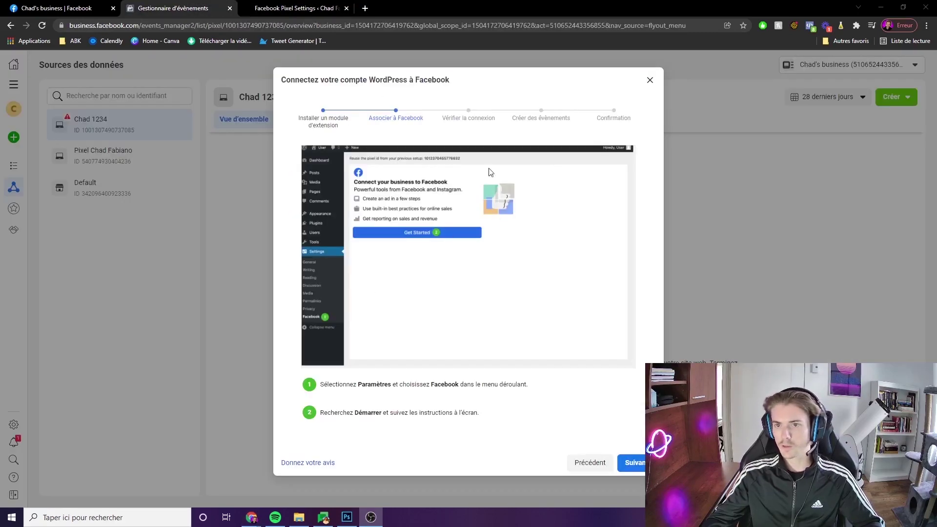
pyautogui.click(634, 463)
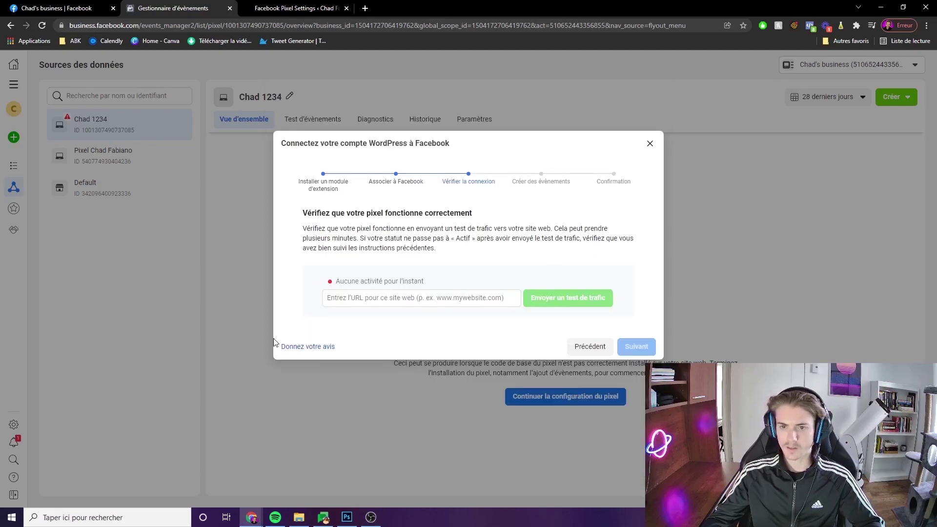
pyautogui.click(554, 302)
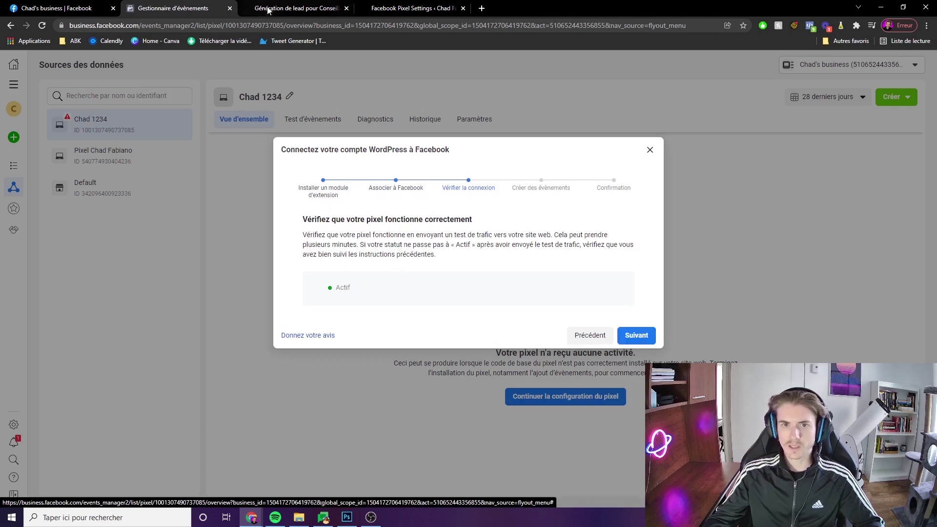
pyautogui.click(287, 4)
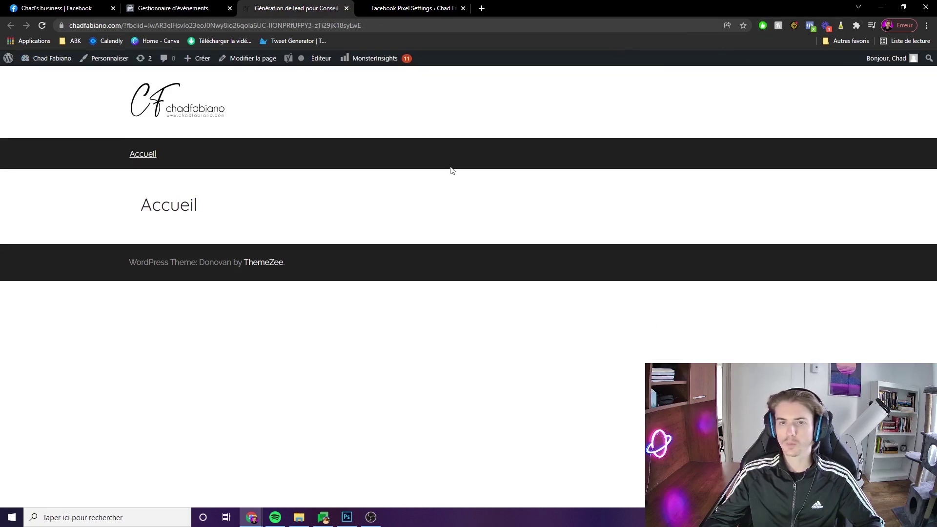
pyautogui.click(190, 12)
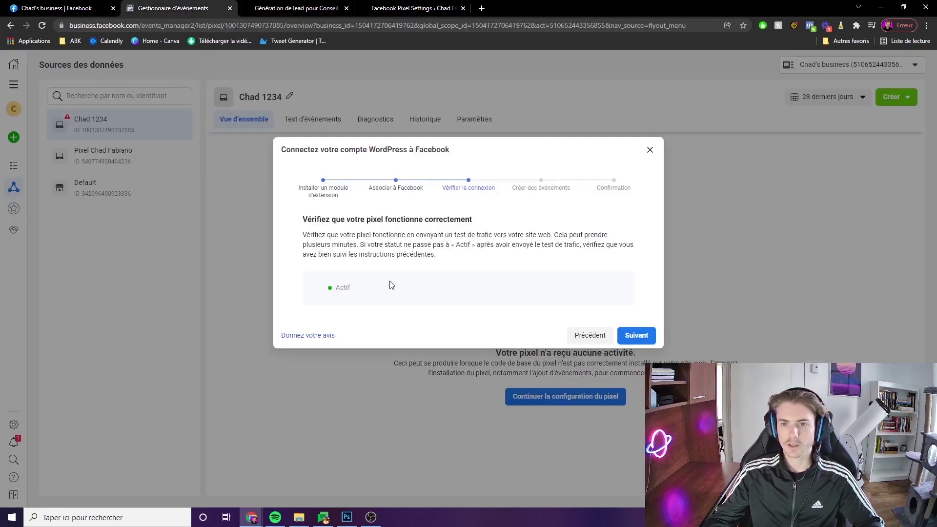
pyautogui.click(636, 335)
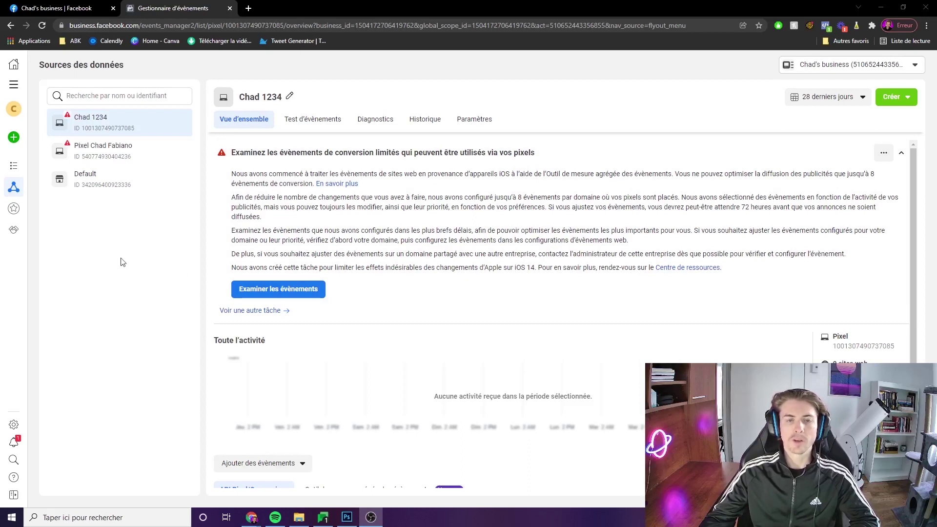
# - Open the web event configurations from the Aggregated Event Measurement section of the "Chad 1234" pixel in Events Manager
pyautogui.click(14, 84)
pyautogui.click(72, 119)
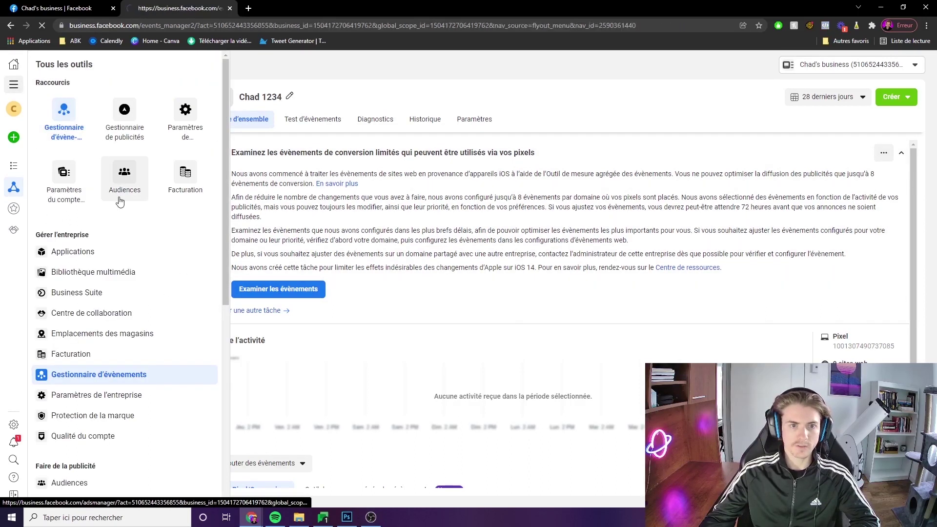
pyautogui.click(110, 126)
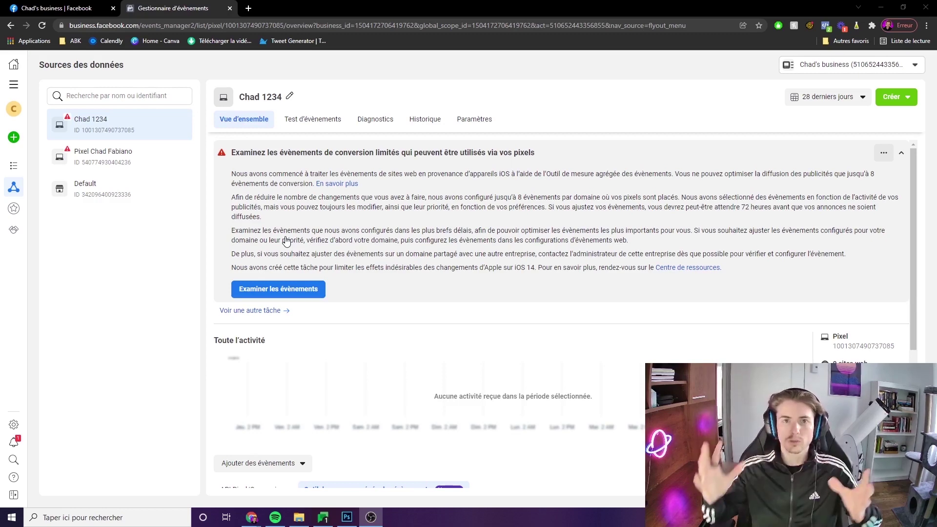
pyautogui.scroll(-5, 486, 331)
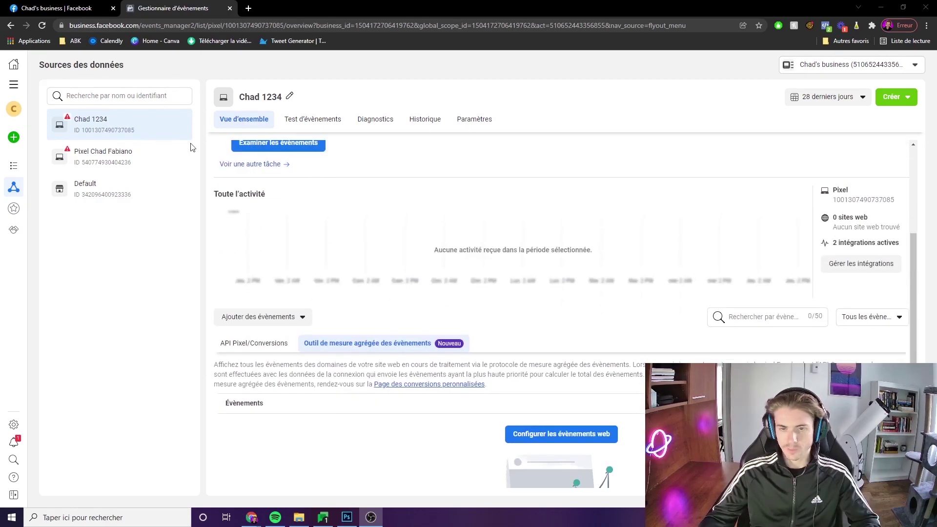
pyautogui.click(530, 363)
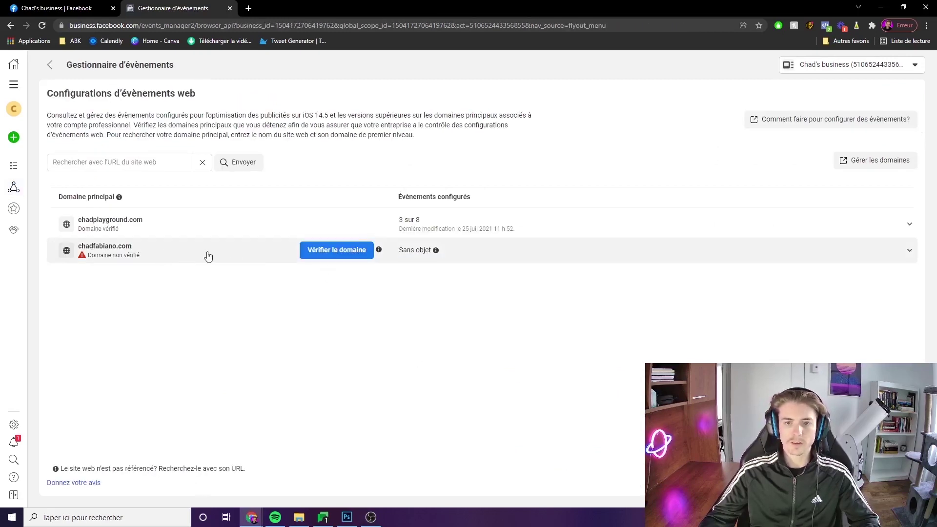
# - Start domain verification for the unverified business website and add its domain to the business's domains
pyautogui.click(339, 254)
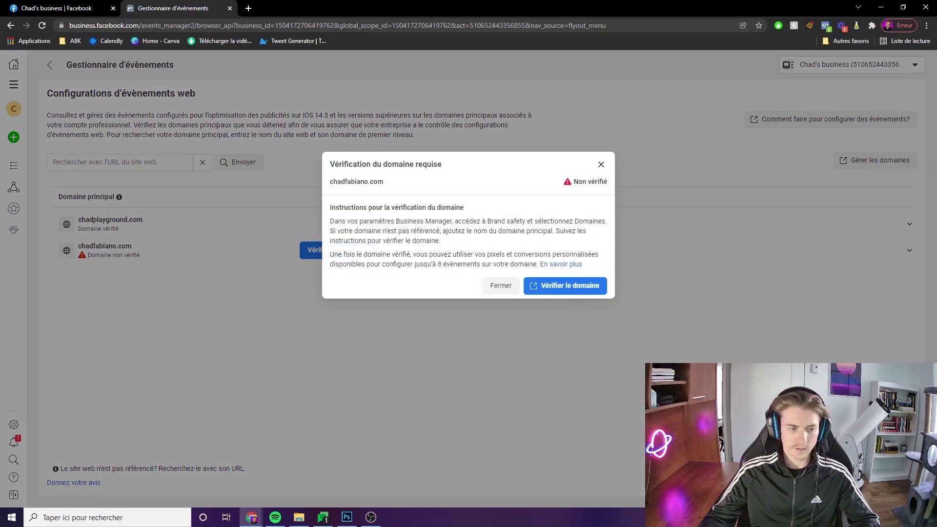
pyautogui.click(564, 288)
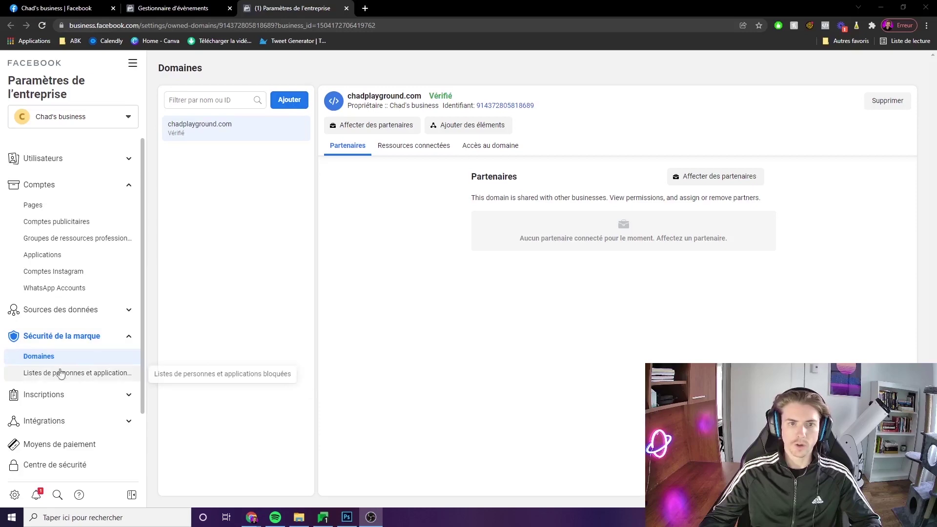
pyautogui.click(290, 104)
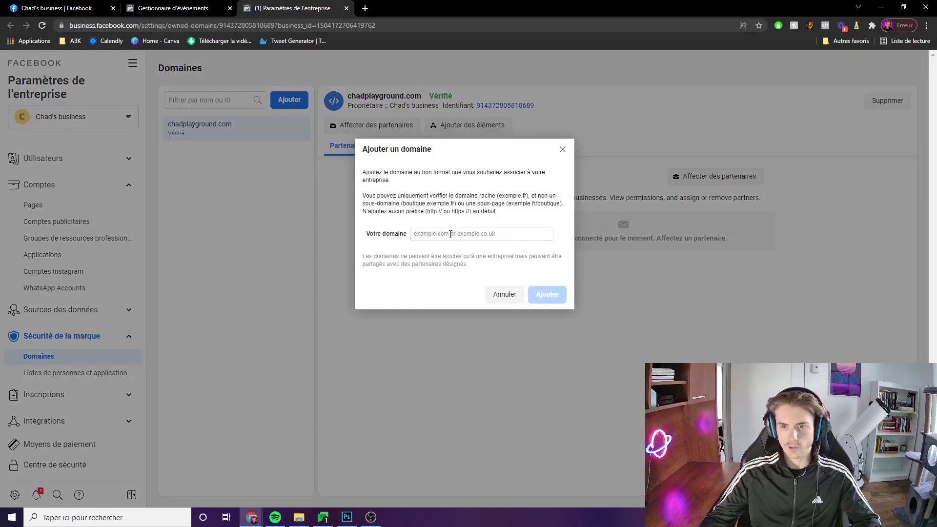
pyautogui.write('chadfabiano.com')
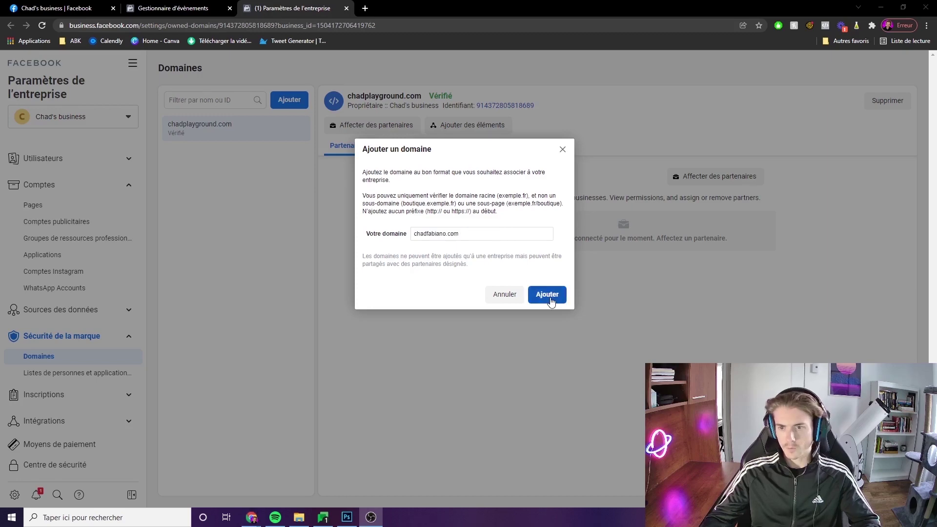
pyautogui.click(546, 294)
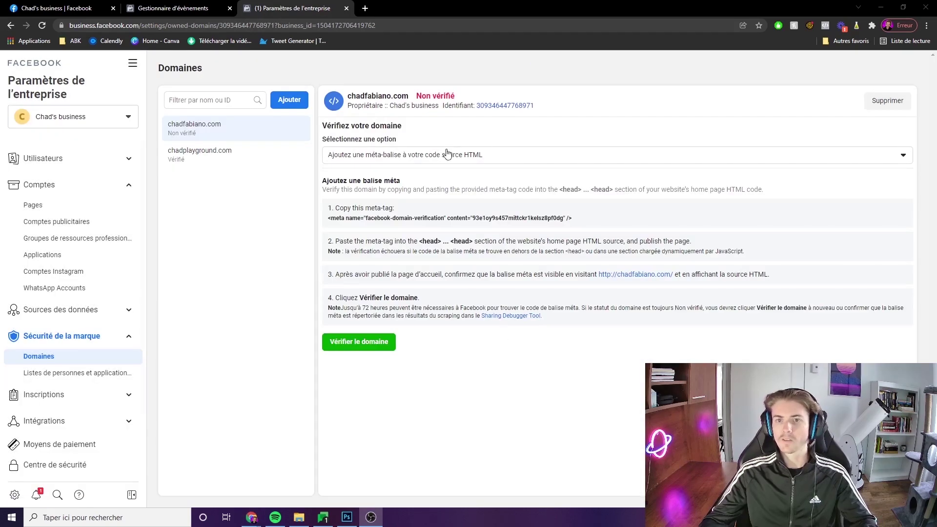
# - View the domain verification methods, keep the HTML meta-tag method and copy the provided facebook-domain-verification meta-tag
pyautogui.click(430, 155)
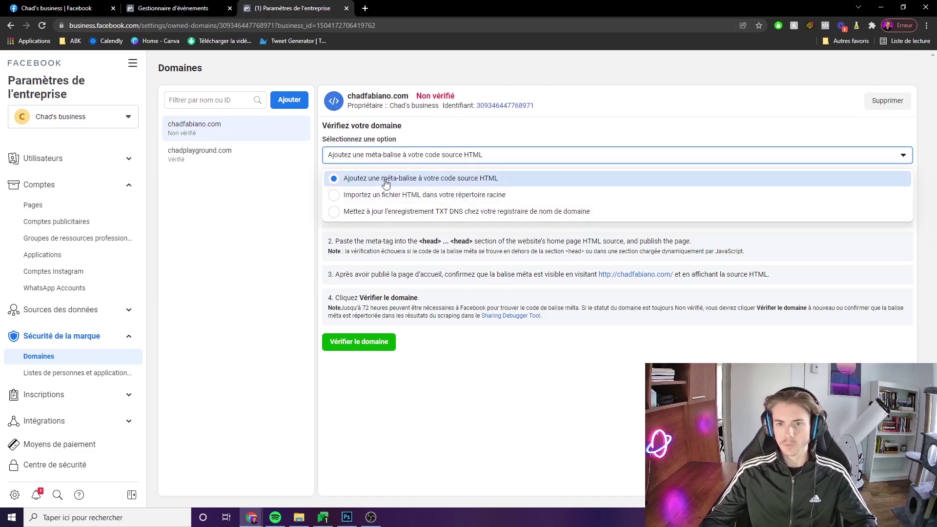
pyautogui.click(504, 393)
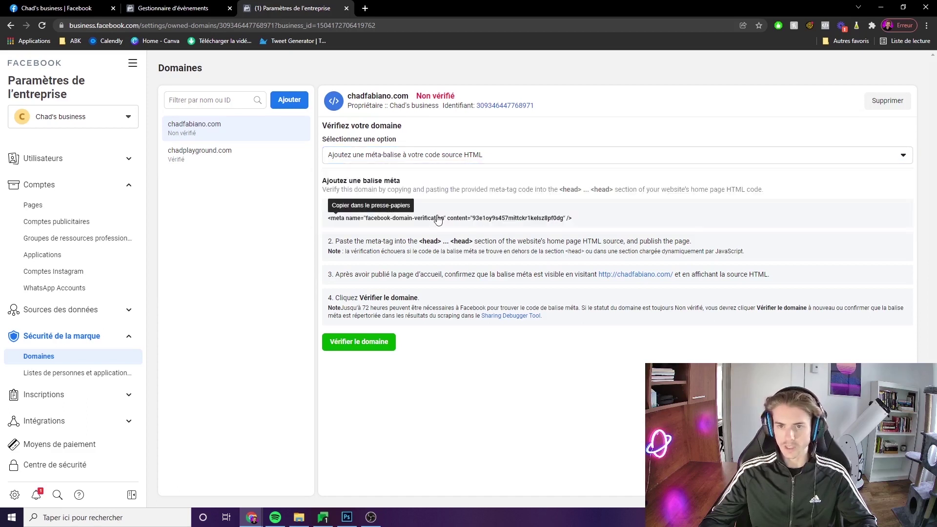
pyautogui.moveTo(578, 220); pyautogui.dragTo(327, 221)
pyautogui.hotkey('ctrl', 'c')
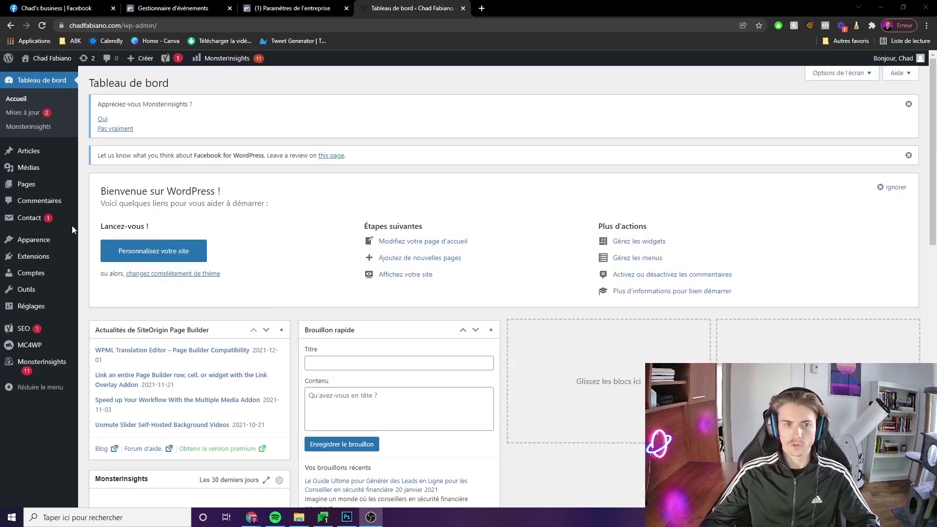
# - Open the Donovan theme's header.php in the WordPress theme editor and check Facebook's instructions for placing the meta-tag
pyautogui.moveTo(41, 244)
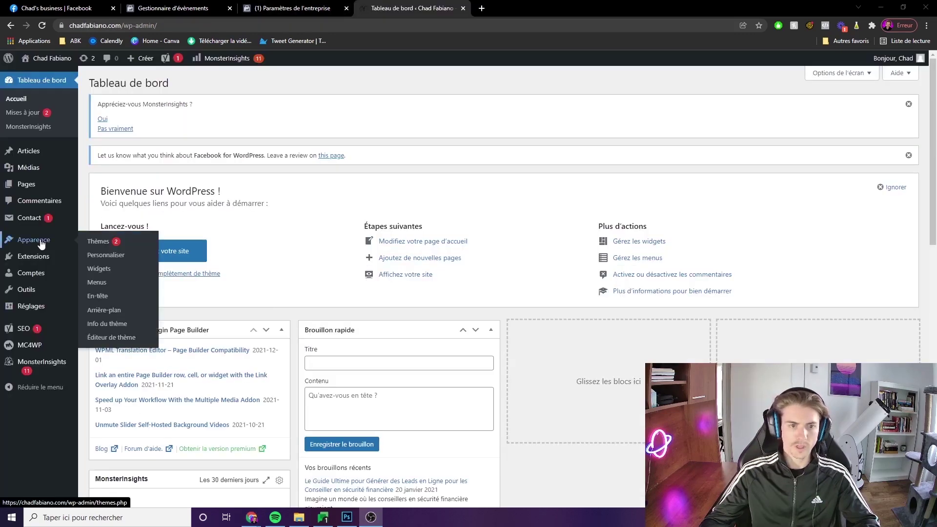
pyautogui.click(117, 338)
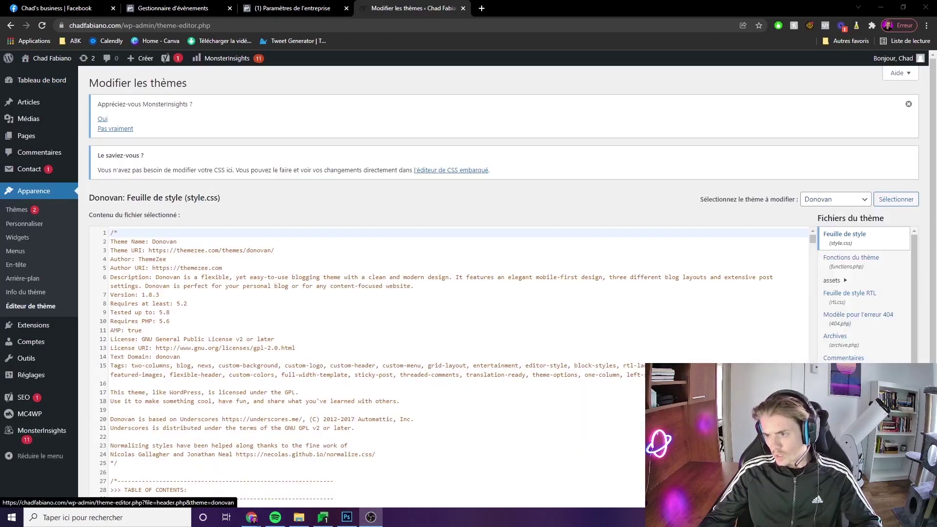
pyautogui.click(846, 401)
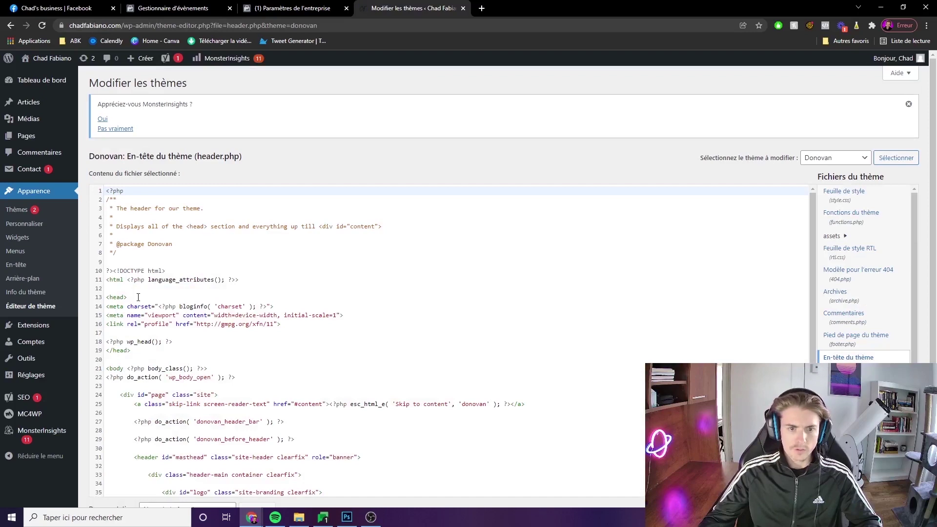
pyautogui.click(291, 8)
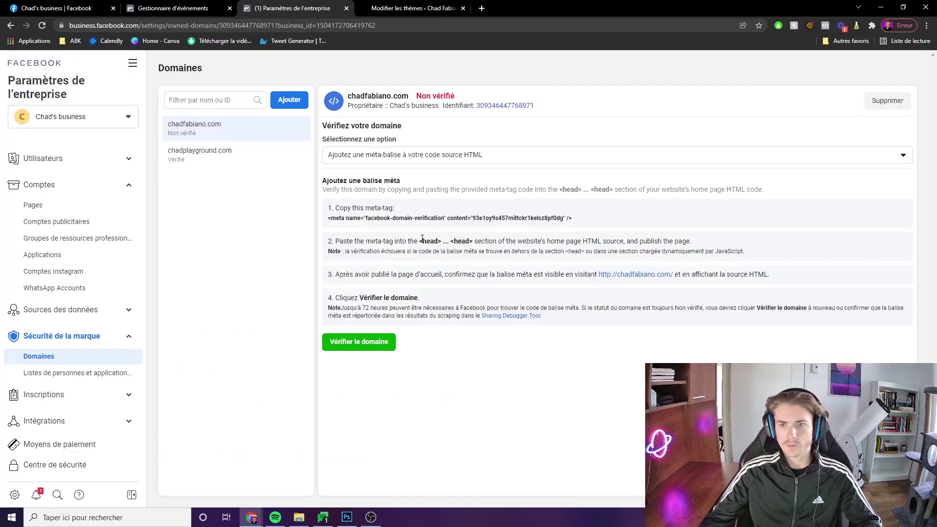
pyautogui.click(415, 8)
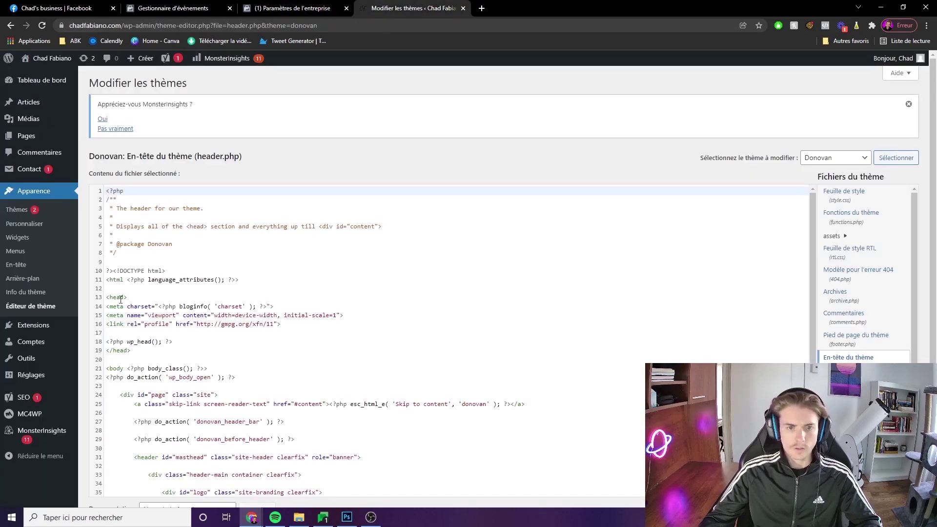
# - Paste the facebook-domain-verification meta-tag into the head section of header.php, directly below the profile link line, and update the file
pyautogui.click(130, 297)
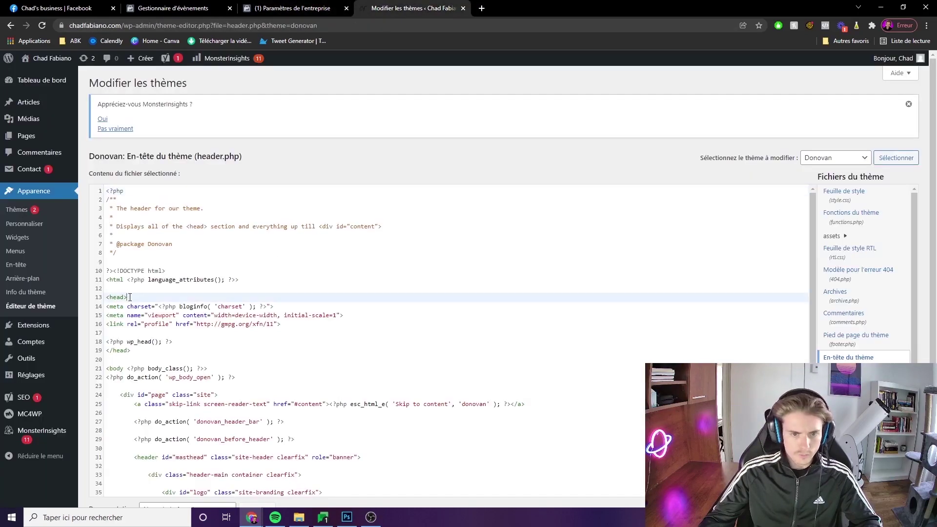
pyautogui.click(178, 335)
pyautogui.press('Return')
pyautogui.press('Tab')
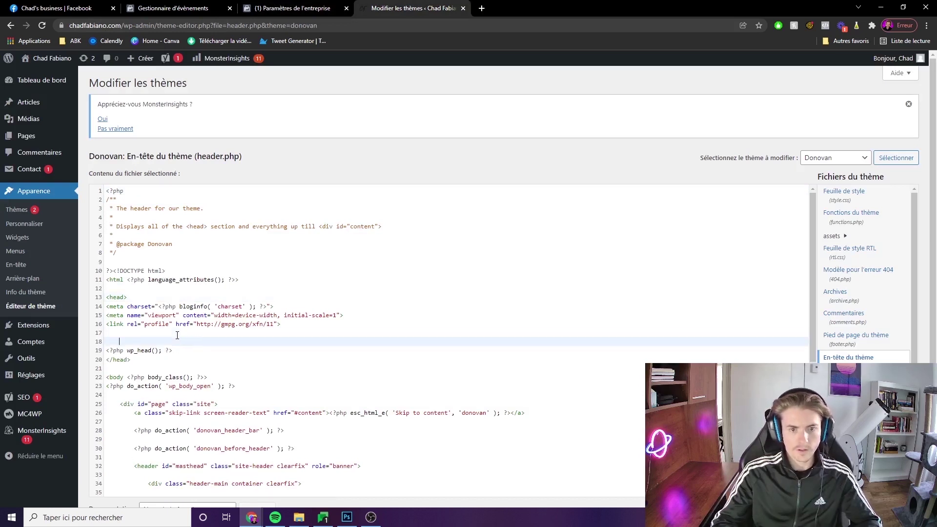
pyautogui.click(177, 334)
pyautogui.hotkey('ctrl', 'v')
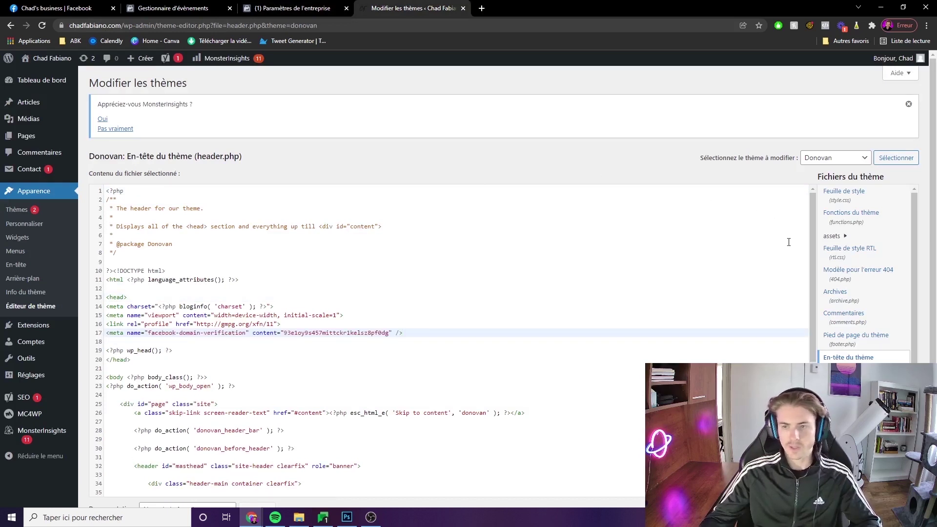
pyautogui.scroll(-2, 858, 273)
pyautogui.scroll(-2, 643, 451)
pyautogui.click(98, 457)
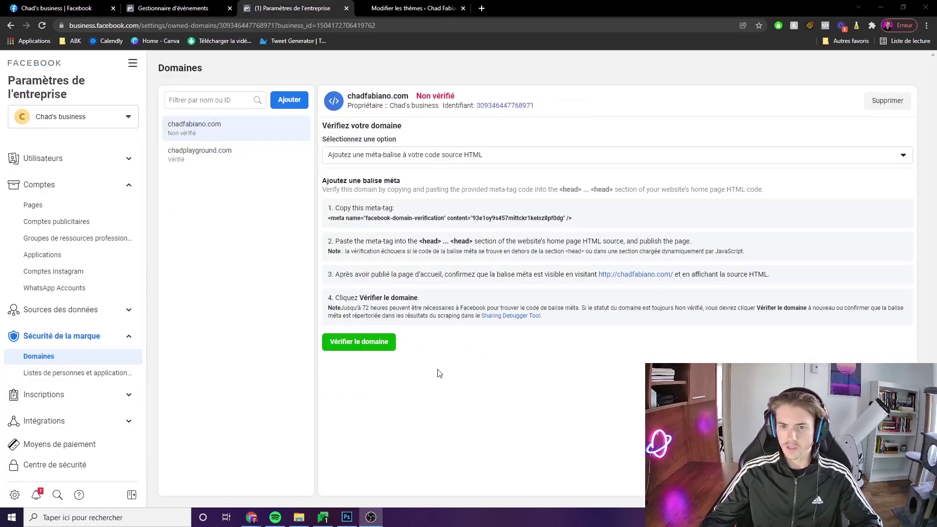
# - Return to the domain's settings in Facebook business settings, verify the website domain and close the confirmation
pyautogui.click(438, 372)
pyautogui.click(366, 346)
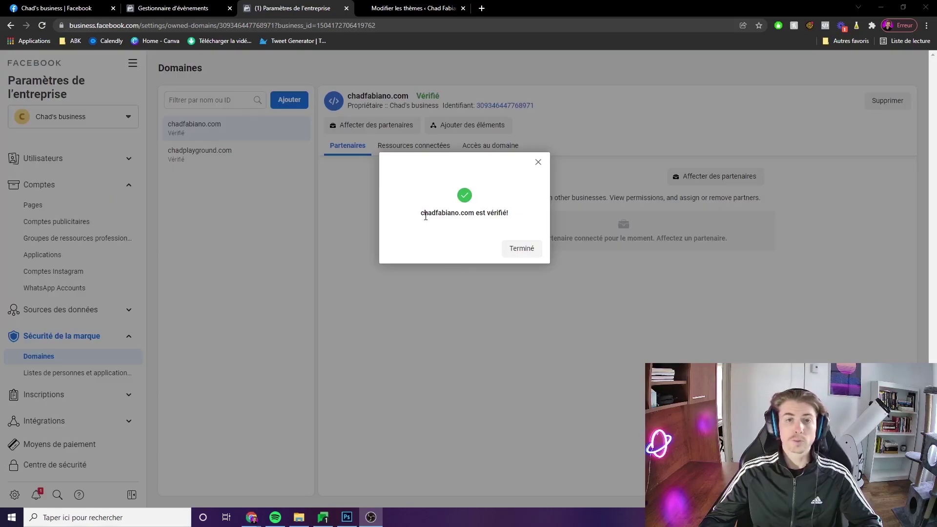
pyautogui.click(513, 252)
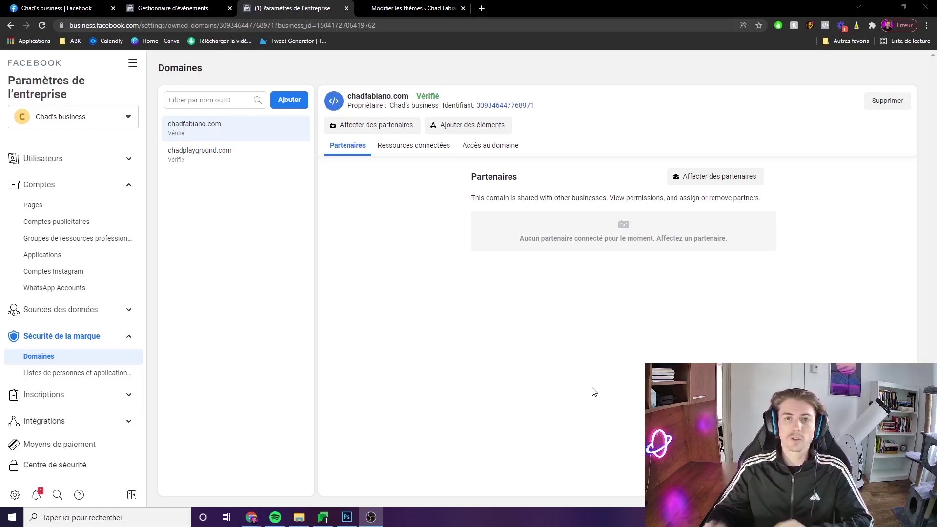
# - Switch to Events Manager and open the web event configurations from the "Chad 1234" pixel's Aggregated Event Measurement section
pyautogui.click(132, 64)
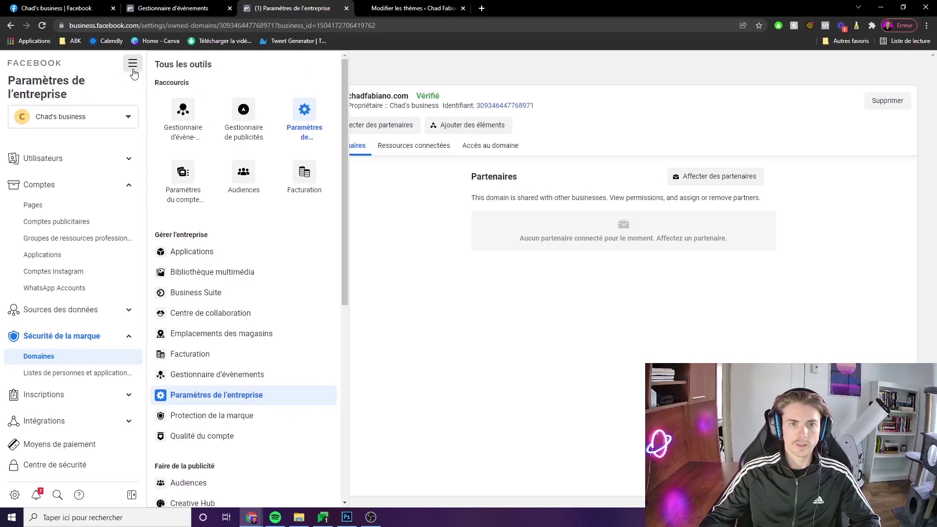
pyautogui.click(184, 139)
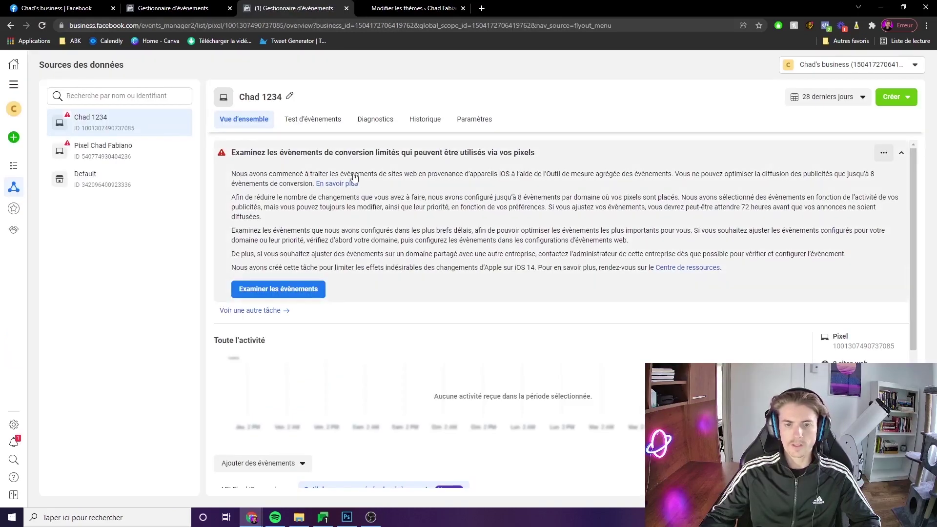
pyautogui.scroll(-5, 421, 268)
pyautogui.click(421, 268)
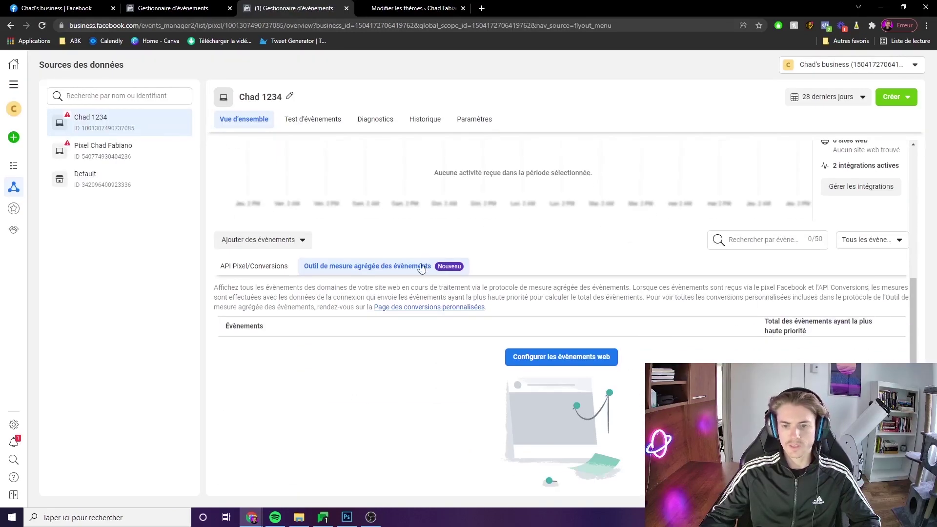
pyautogui.click(540, 360)
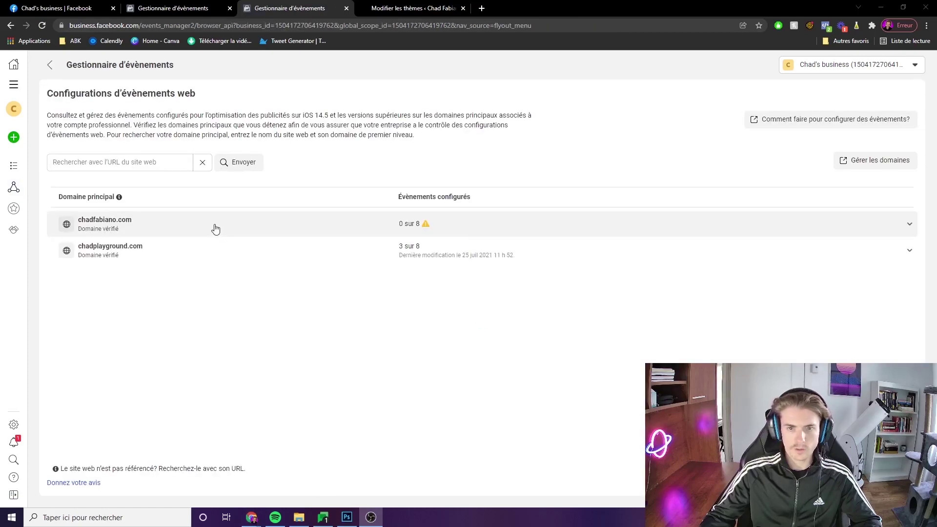
# - Open the event management of the newly verified domain and proceed to editing its event configuration
pyautogui.click(97, 227)
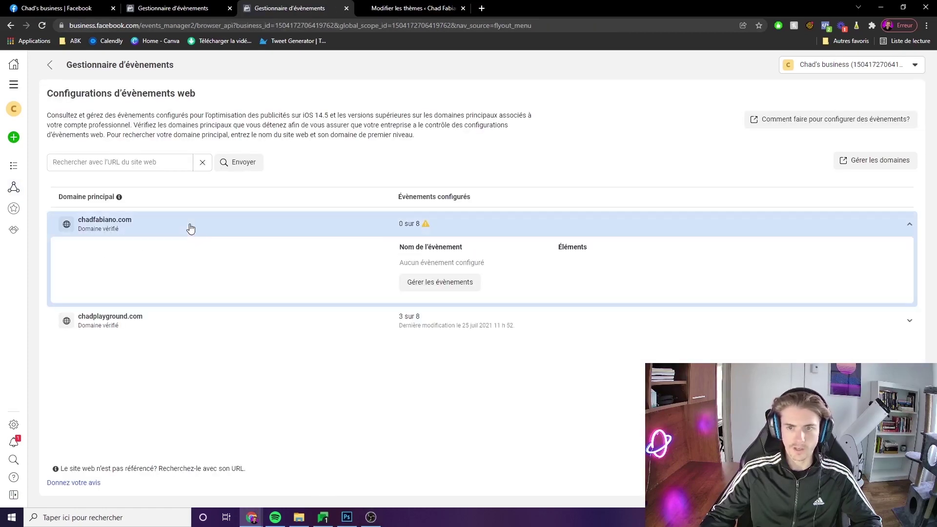
pyautogui.click(423, 286)
pyautogui.click(586, 280)
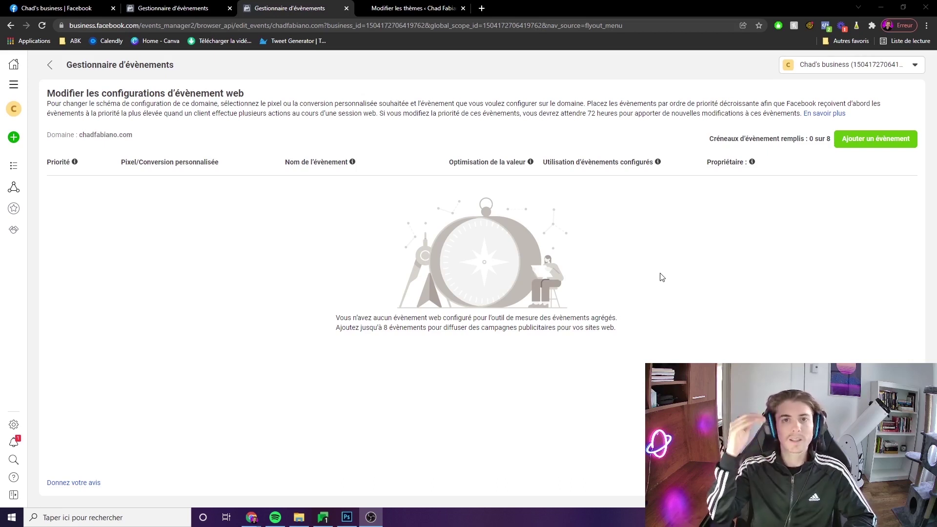
# - Add a first web event to the domain using the "Chad 1234" pixel and the Achat event
pyautogui.click(881, 146)
pyautogui.click(215, 196)
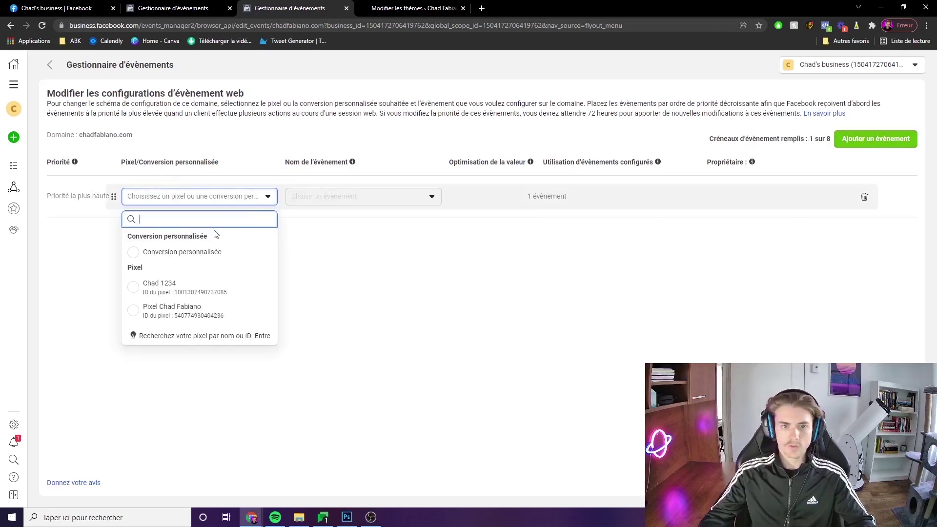
pyautogui.click(201, 288)
pyautogui.click(386, 204)
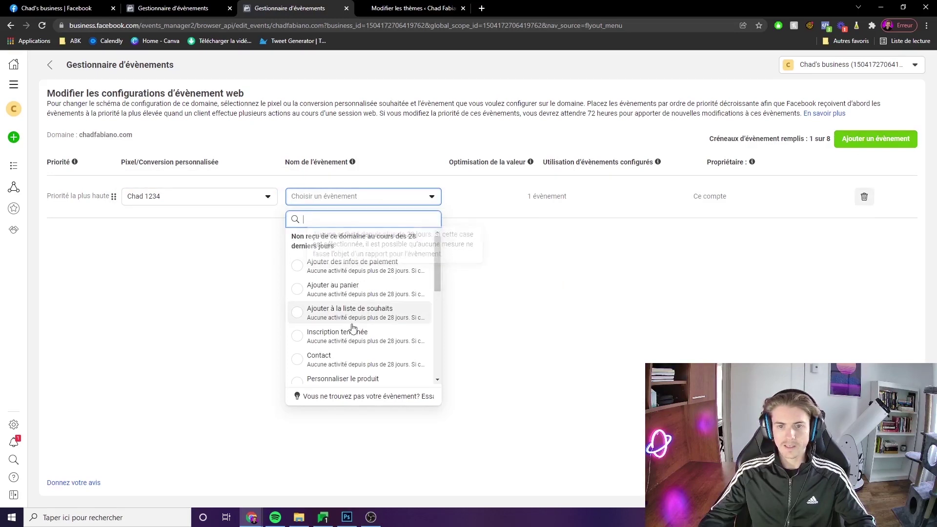
pyautogui.scroll(-4, 363, 312)
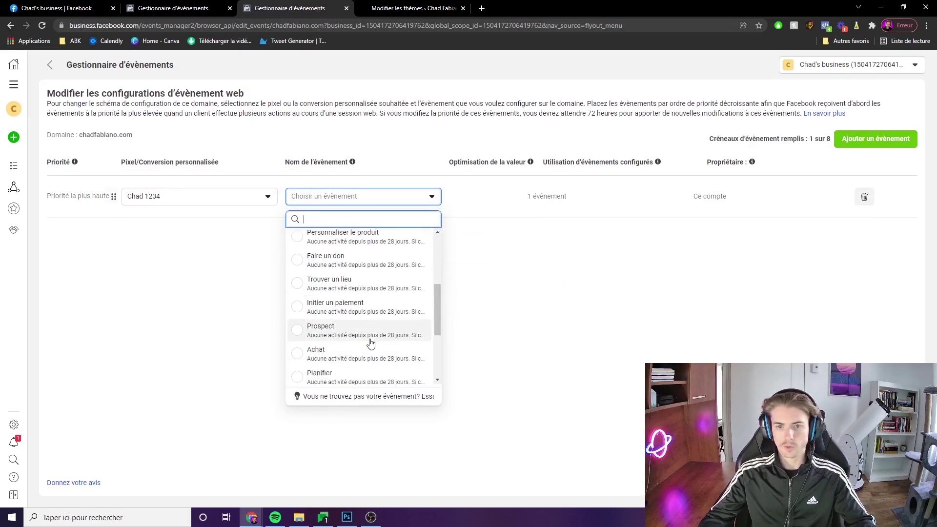
pyautogui.scroll(5, 372, 336)
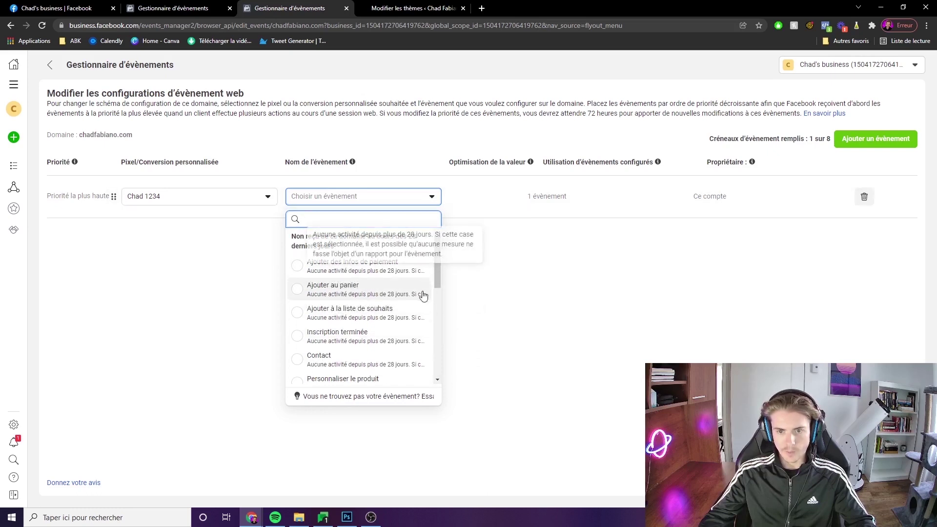
pyautogui.scroll(-2, 412, 339)
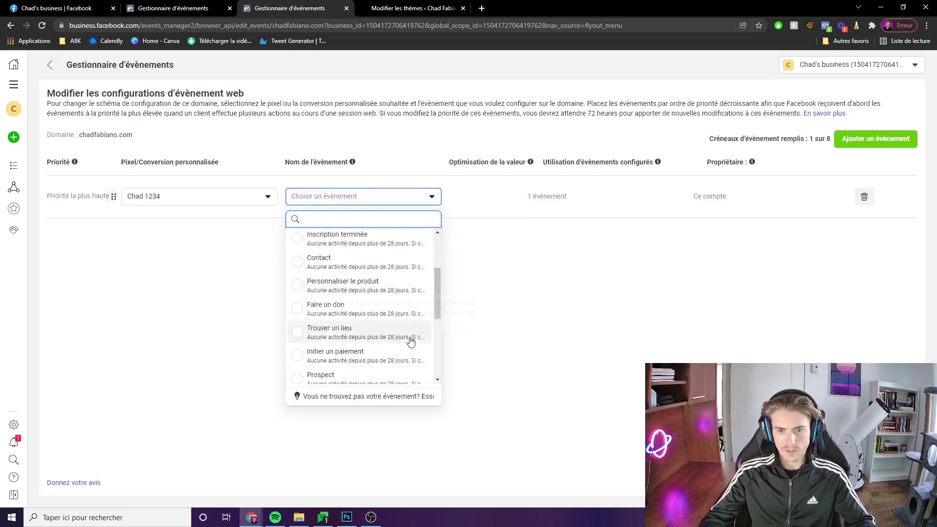
pyautogui.scroll(-2, 411, 341)
pyautogui.click(299, 310)
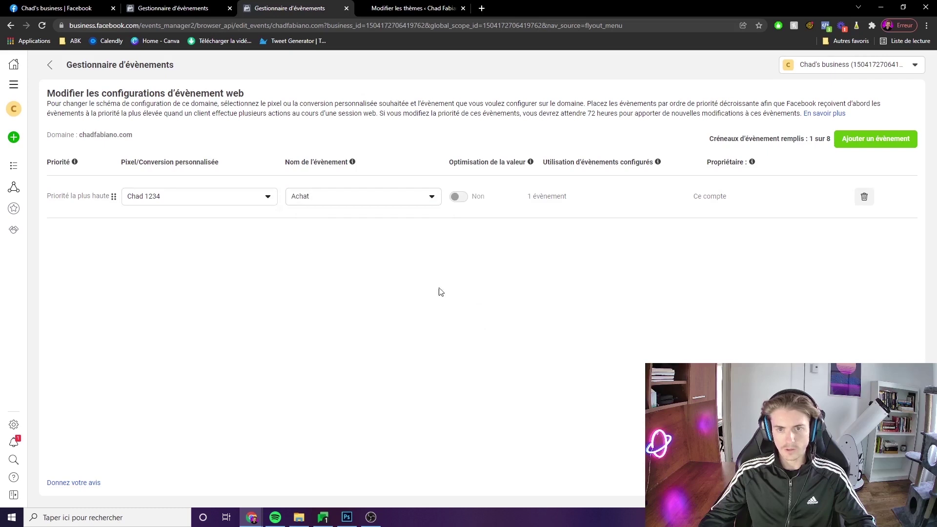
# - Add a second web event with the "Chad 1234" pixel and the Ajouter au panier event
pyautogui.click(871, 141)
pyautogui.click(176, 224)
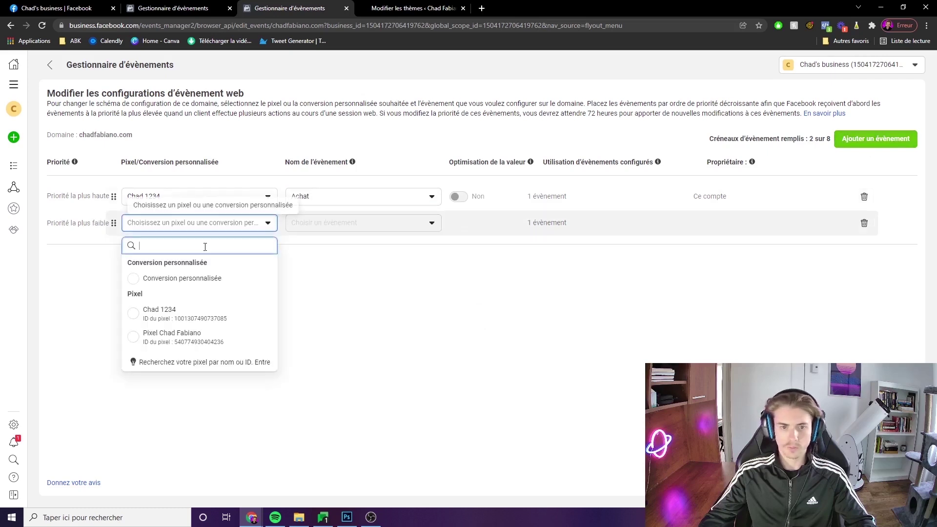
pyautogui.click(198, 314)
pyautogui.click(375, 225)
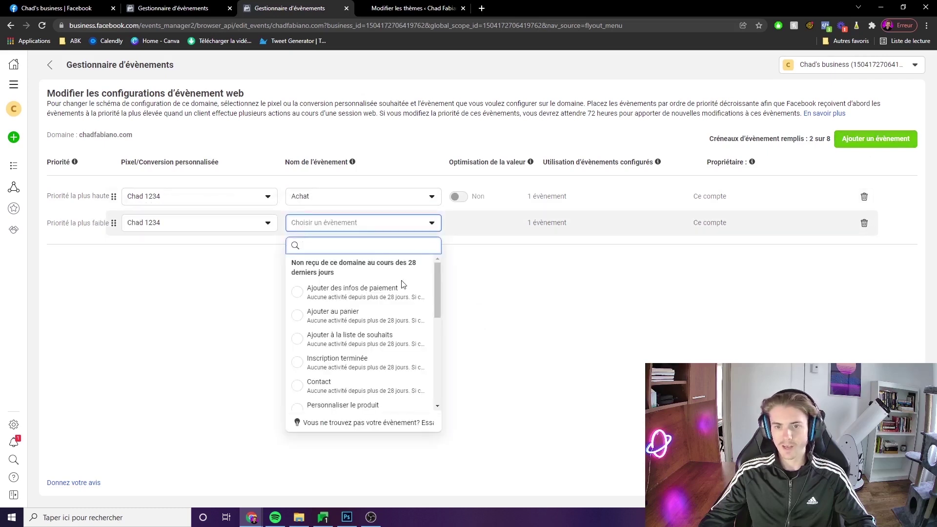
pyautogui.click(382, 315)
# - Add a third web event with the "Chad 1234" pixel and the Initier un paiement event
pyautogui.click(876, 138)
pyautogui.click(196, 249)
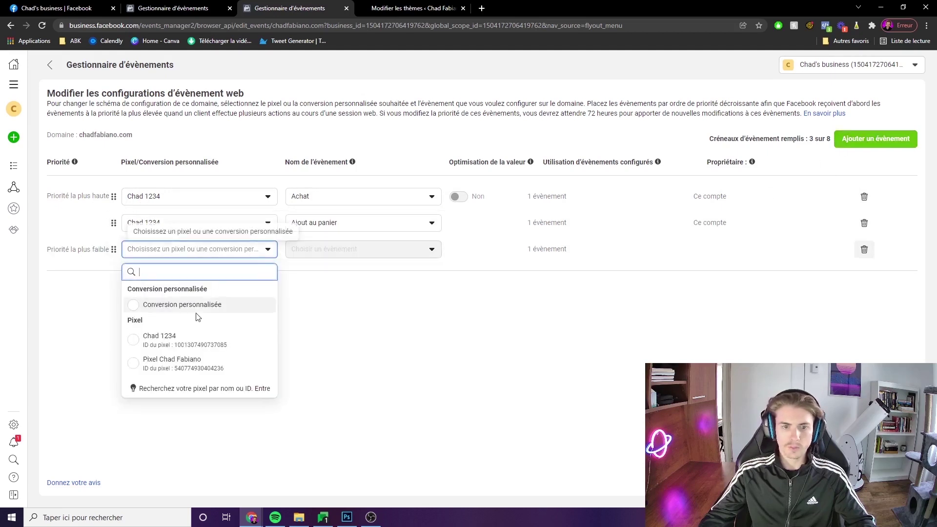
pyautogui.click(188, 339)
pyautogui.click(359, 257)
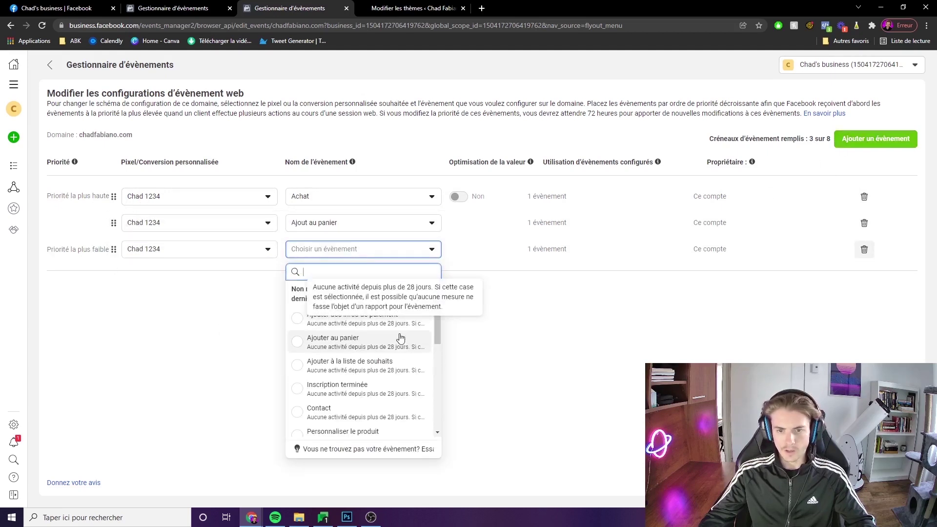
pyautogui.scroll(-3, 399, 337)
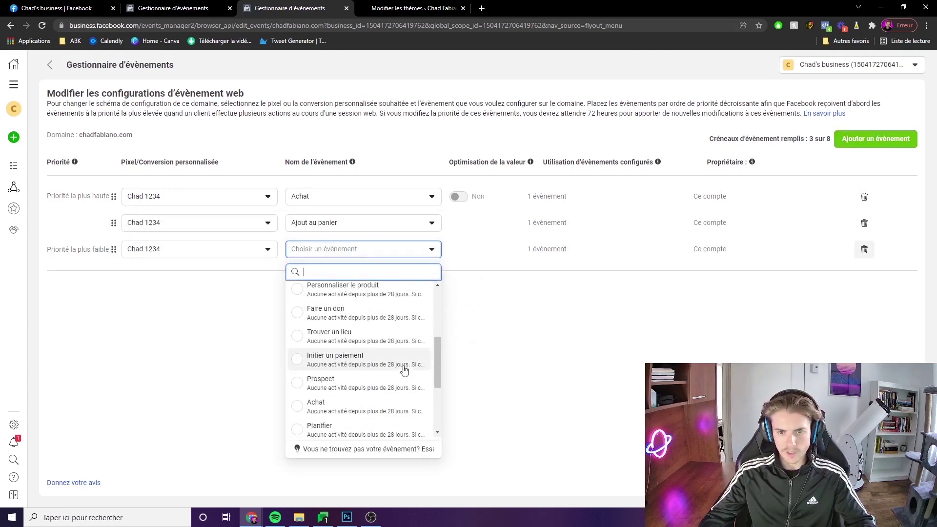
pyautogui.scroll(-1, 404, 370)
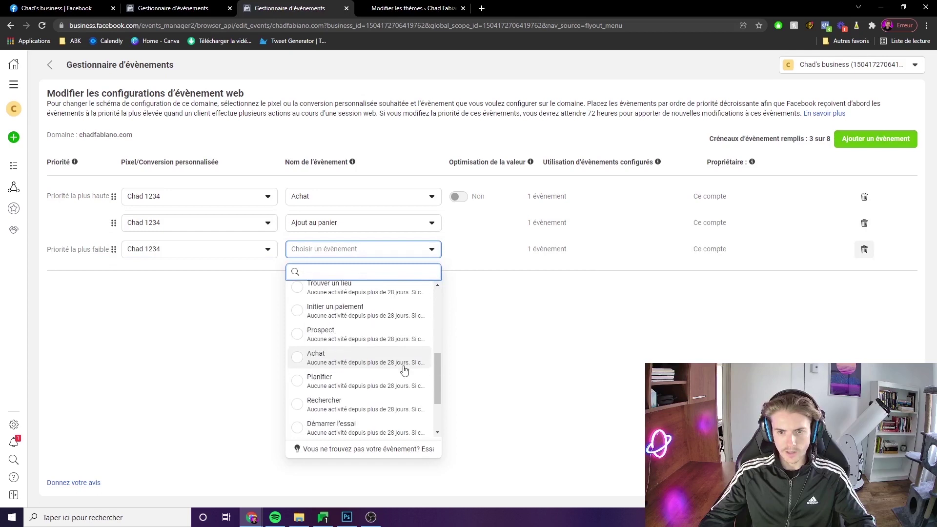
pyautogui.click(300, 314)
# - Rank Initier un paiement above Ajout au panier, then confirm and apply the domain's event configuration changes
pyautogui.moveTo(464, 249); pyautogui.dragTo(361, 227)
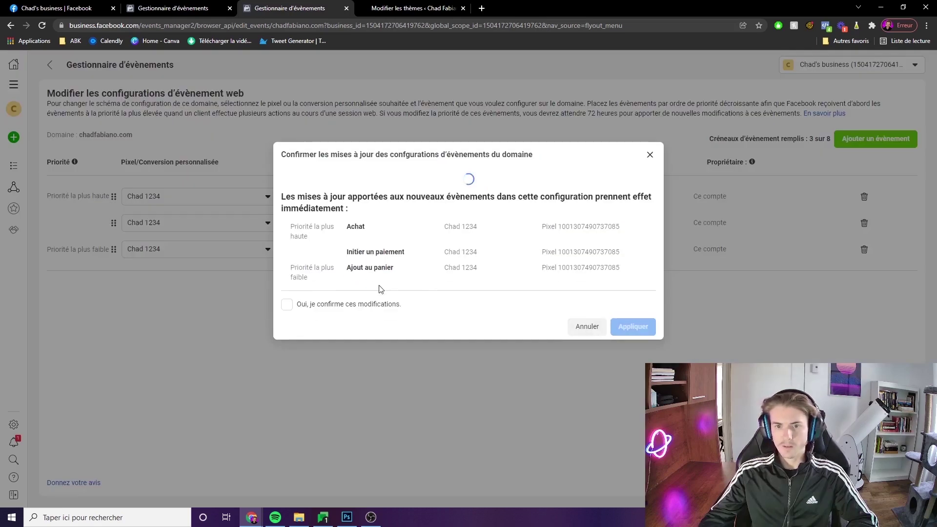
pyautogui.click(376, 289)
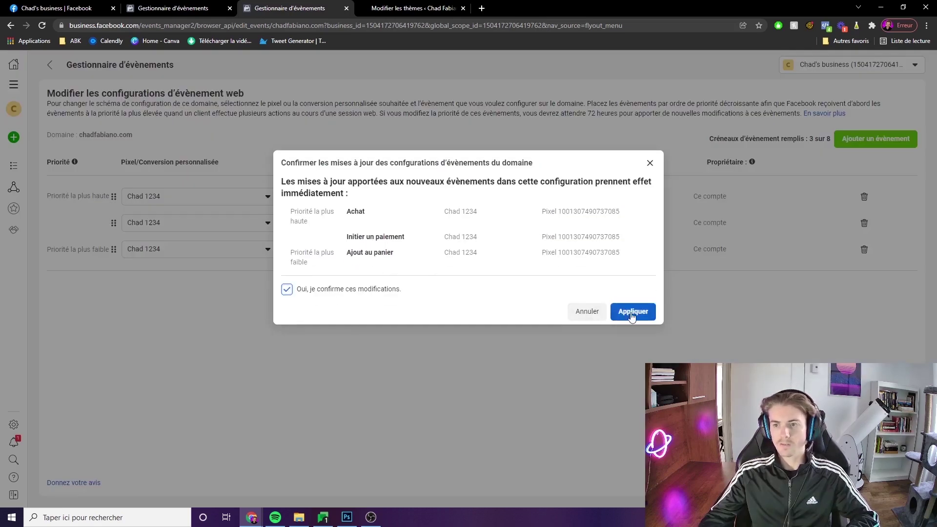
pyautogui.click(632, 313)
pyautogui.click(603, 254)
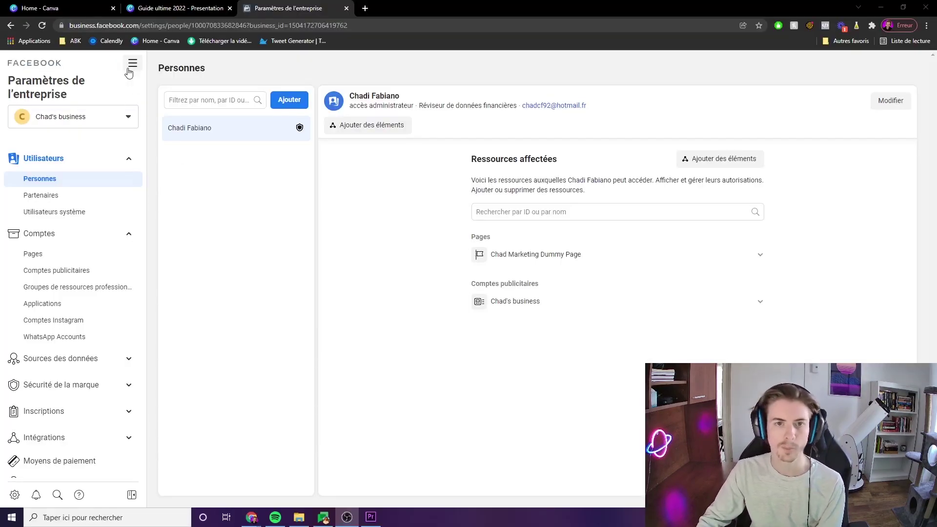
# - Open the Ads Manager (Gestionnaire de publicités) and select the Chad's business ad account
pyautogui.click(133, 64)
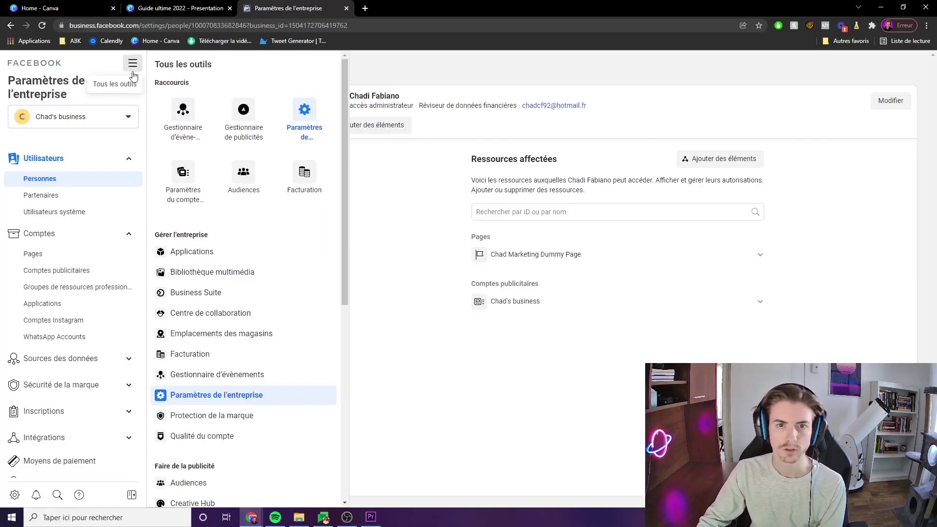
pyautogui.click(244, 120)
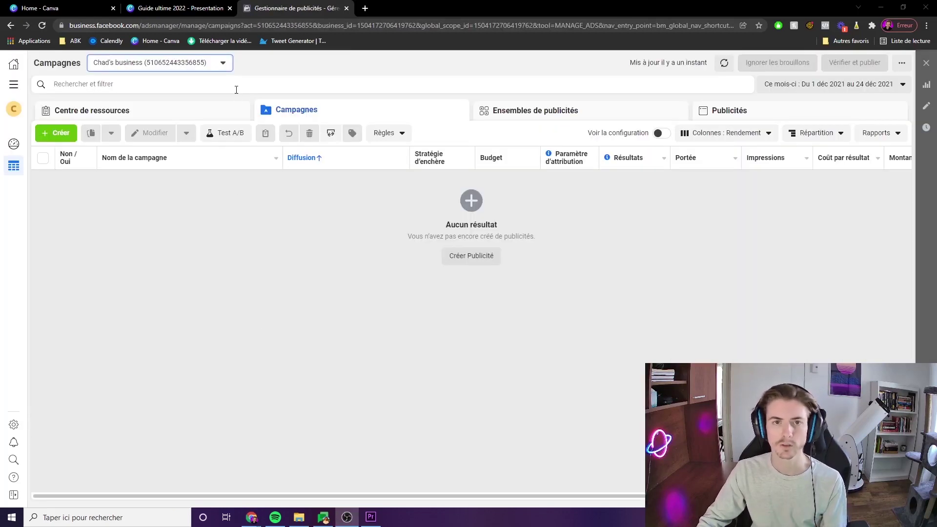
pyautogui.click(224, 66)
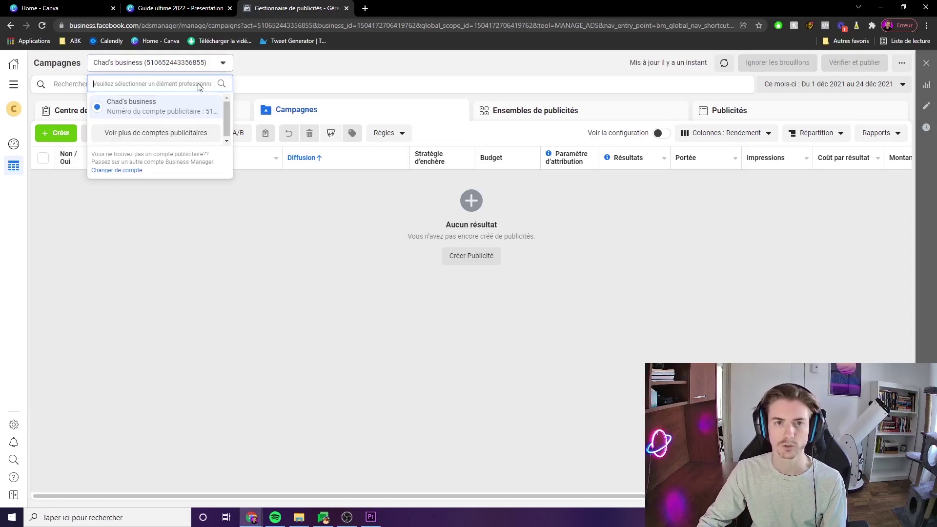
pyautogui.click(168, 110)
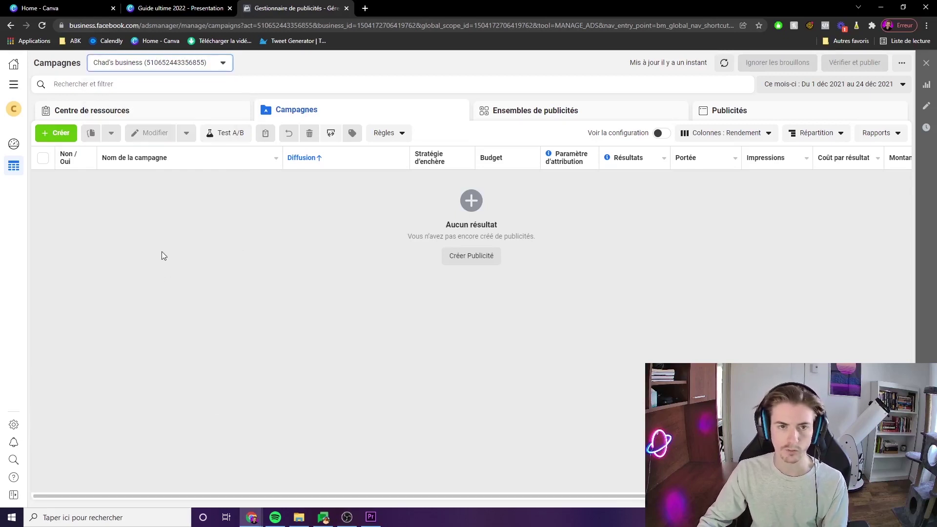
# - Create a campaign with the Conversions objective and name it "Campagne #1"
pyautogui.click(61, 134)
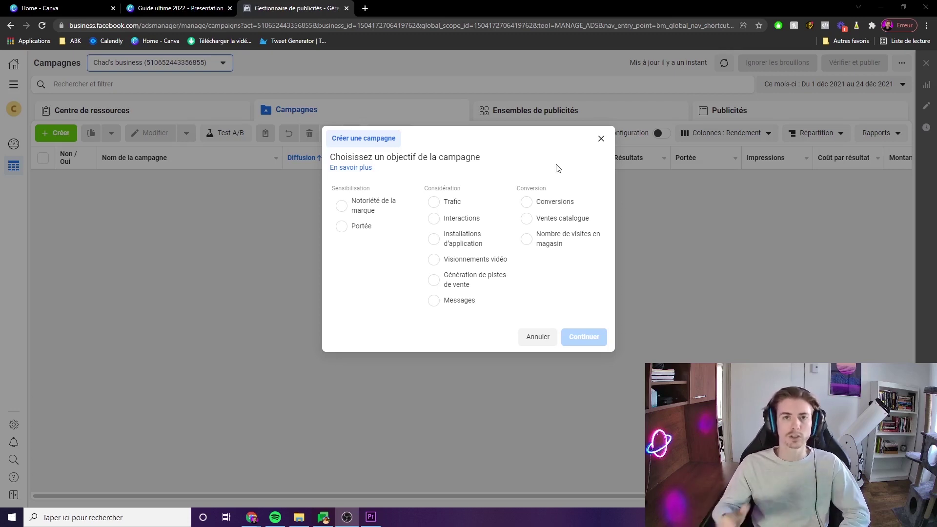
pyautogui.click(526, 201)
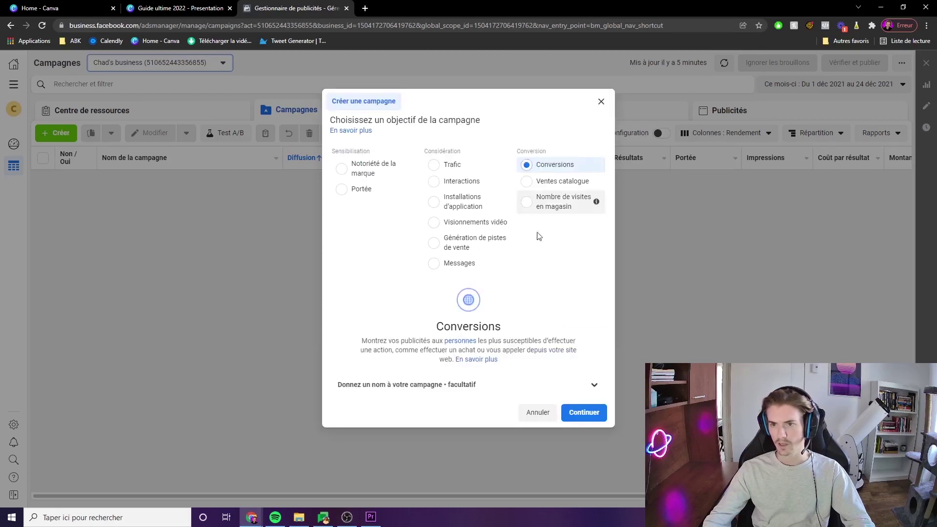
pyautogui.click(488, 386)
pyautogui.click(425, 333)
pyautogui.write('Cam')
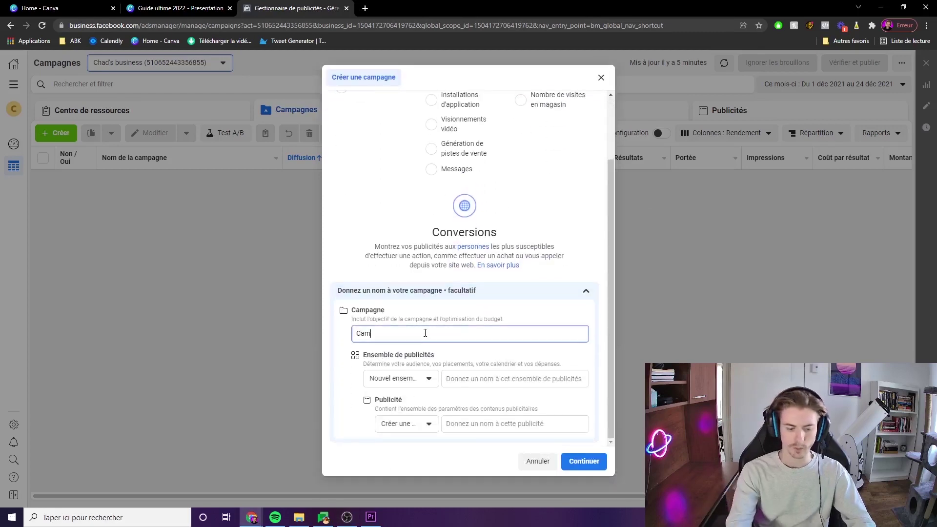
pyautogui.write('pagne #1')
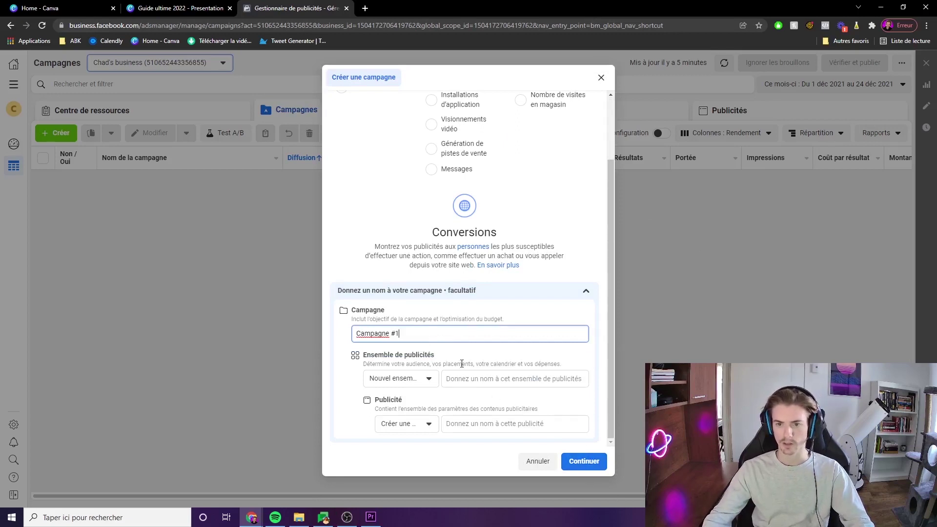
pyautogui.click(581, 468)
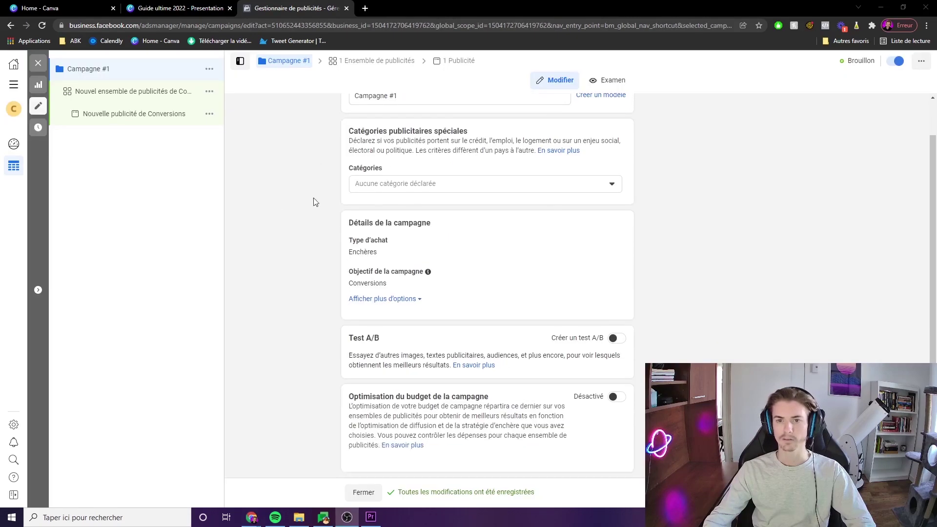
# - Review the campaign's special ad categories without declaring one, and select Enchères as the purchase type
pyautogui.scroll(1, 315, 305)
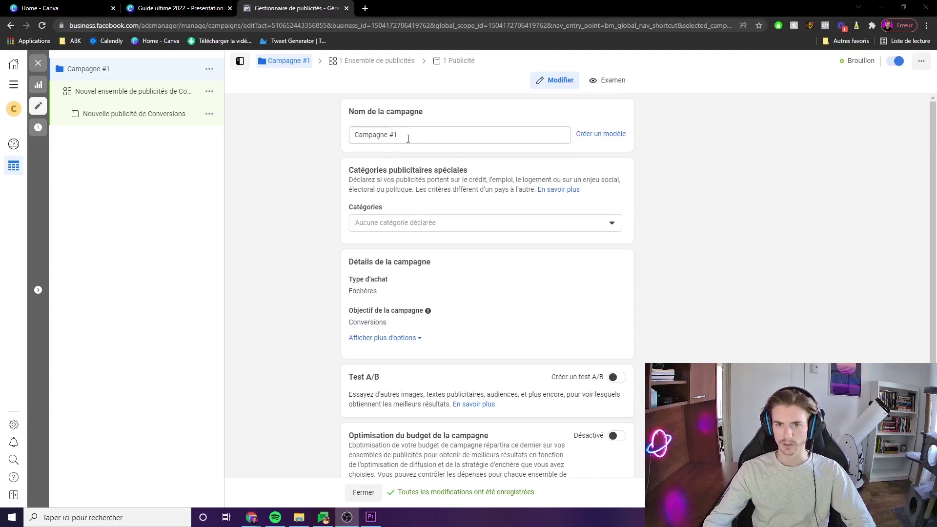
pyautogui.click(434, 224)
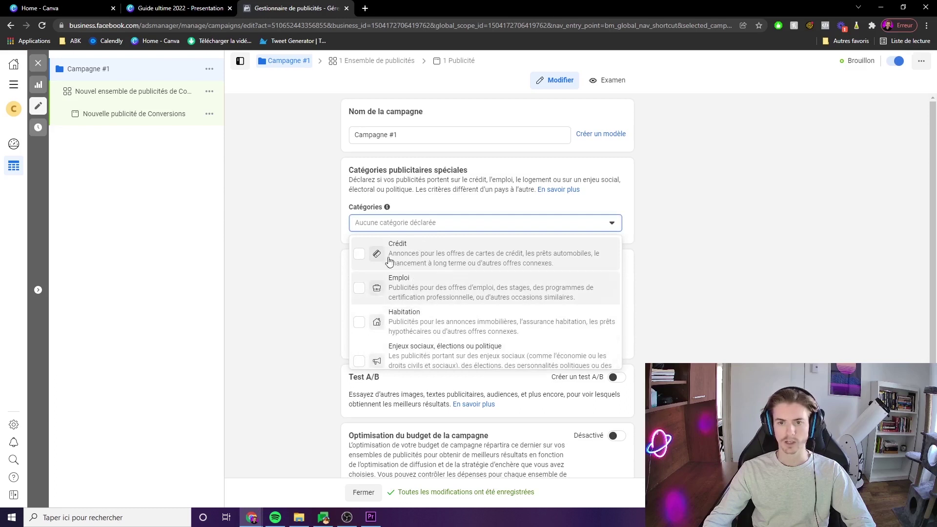
pyautogui.click(295, 261)
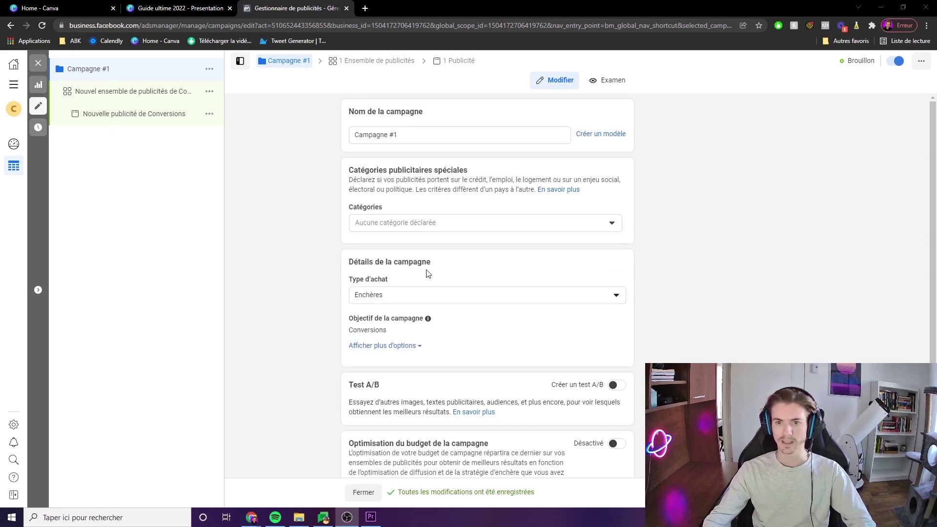
pyautogui.click(413, 299)
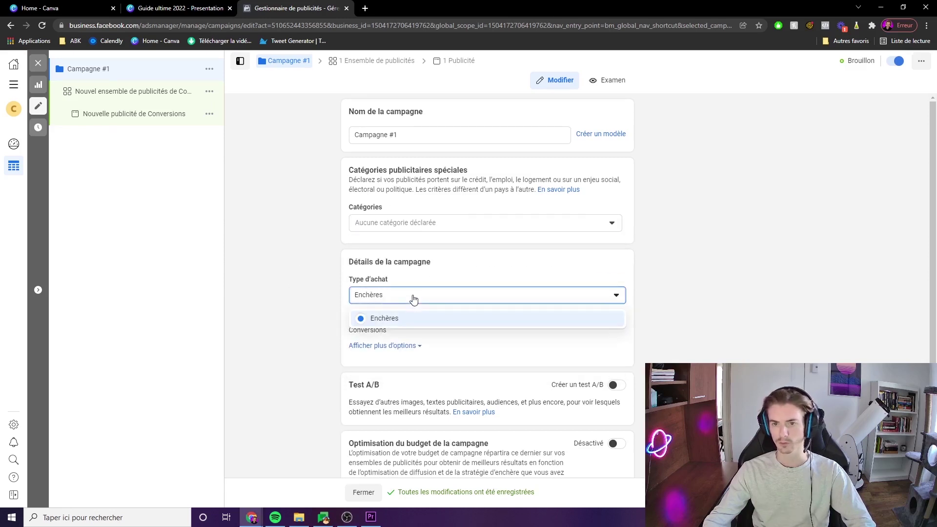
pyautogui.click(361, 318)
# - Turn on budget optimization for Campagne #1 and view its campaign budget options
pyautogui.scroll(-1, 293, 327)
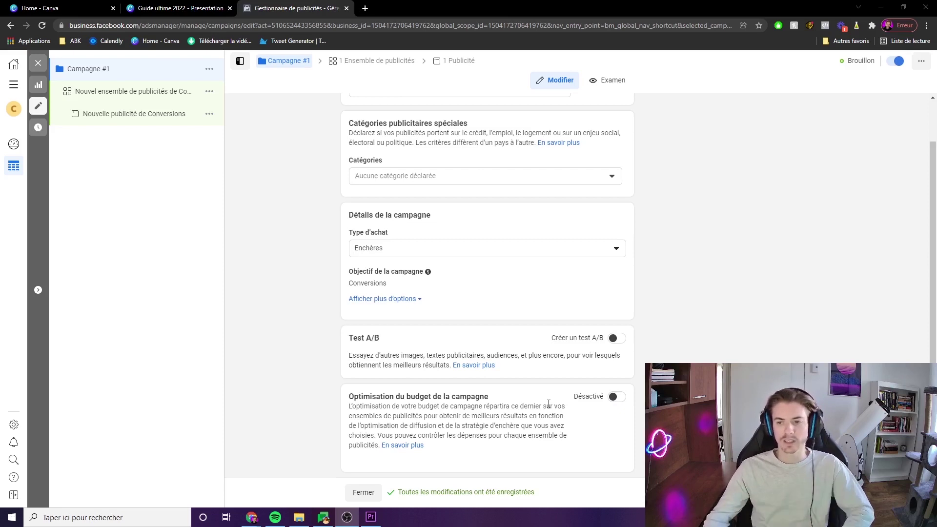
pyautogui.click(615, 396)
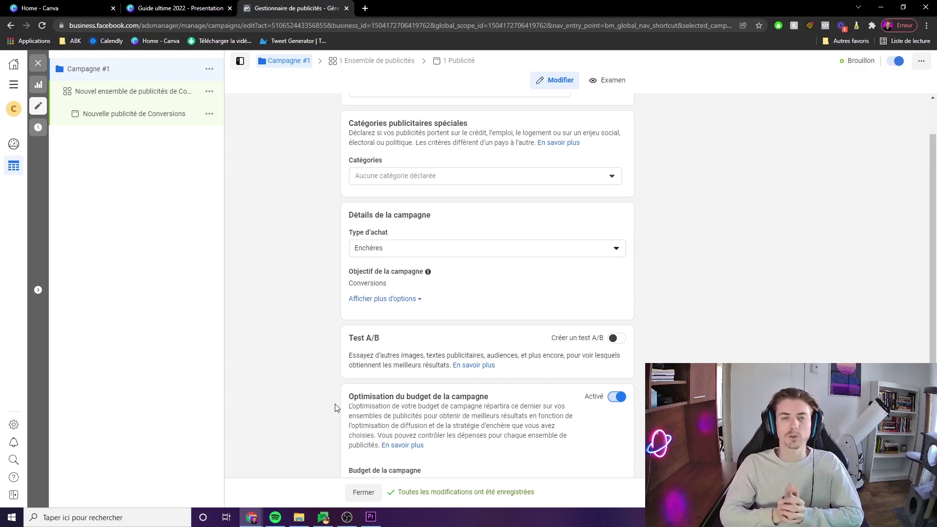
pyautogui.hotkey('alt', 'Tab')
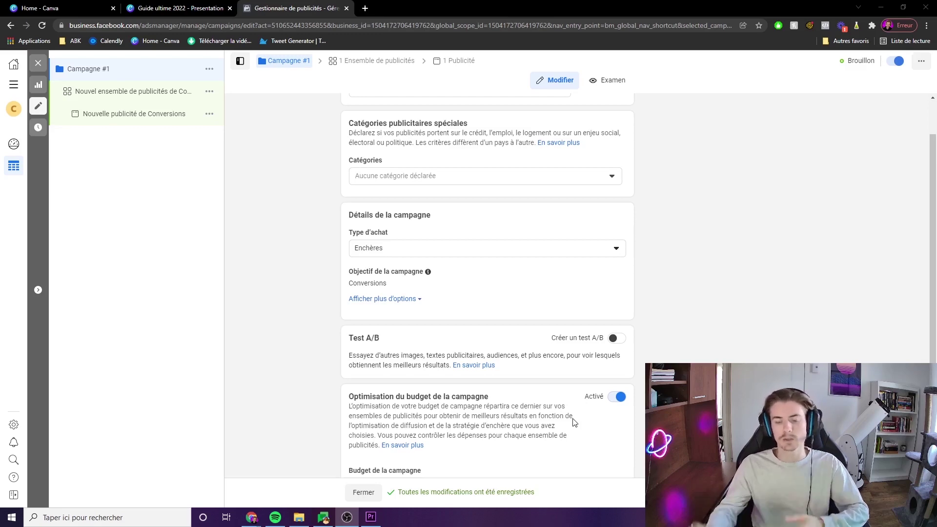
pyautogui.scroll(1, 261, 186)
pyautogui.scroll(-3, 455, 311)
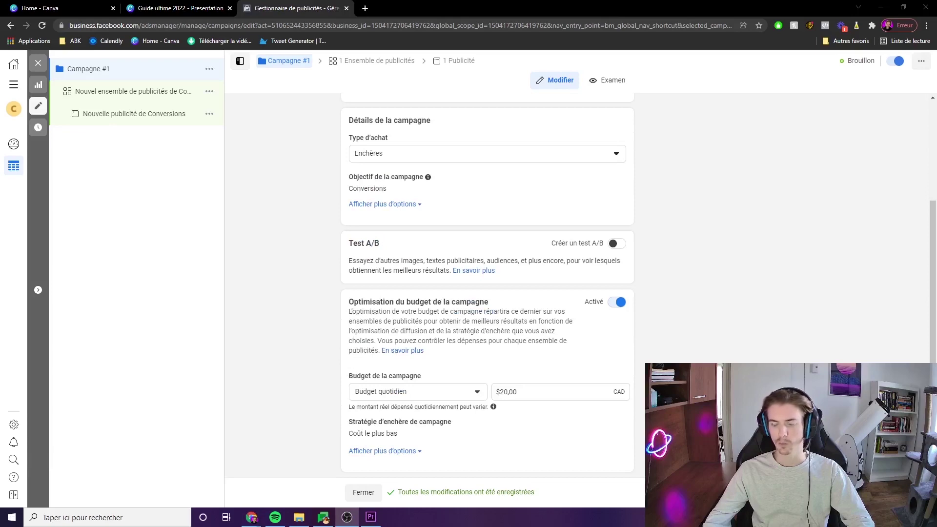
# - Rename the campaign's new ad set as "Ensemble #1"
pyautogui.click(128, 91)
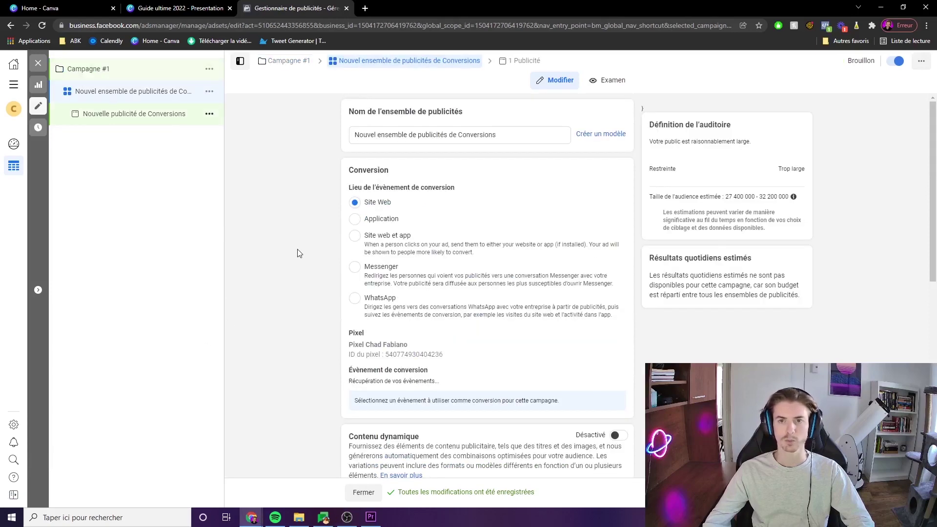
pyautogui.click(432, 134)
pyautogui.hotkey('ctrl', 'a')
pyautogui.press('BackSpace')
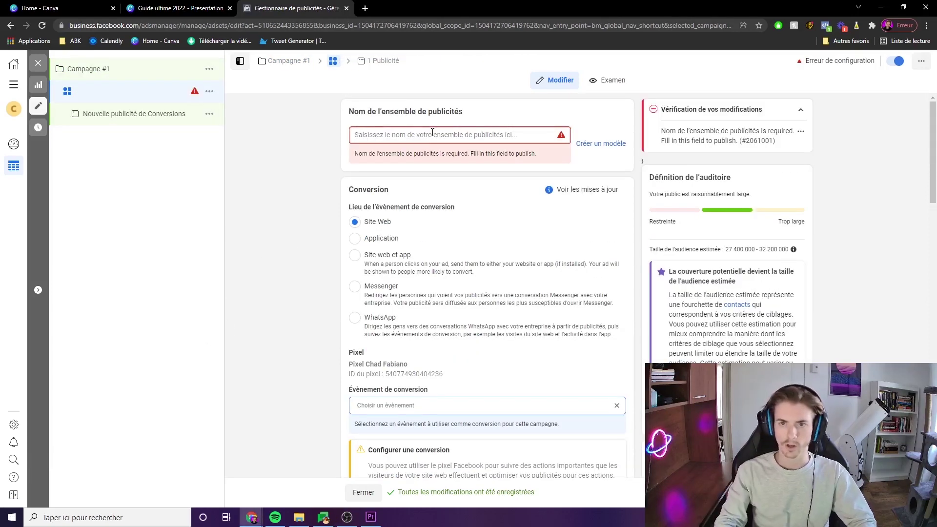
pyautogui.write('Ensembl')
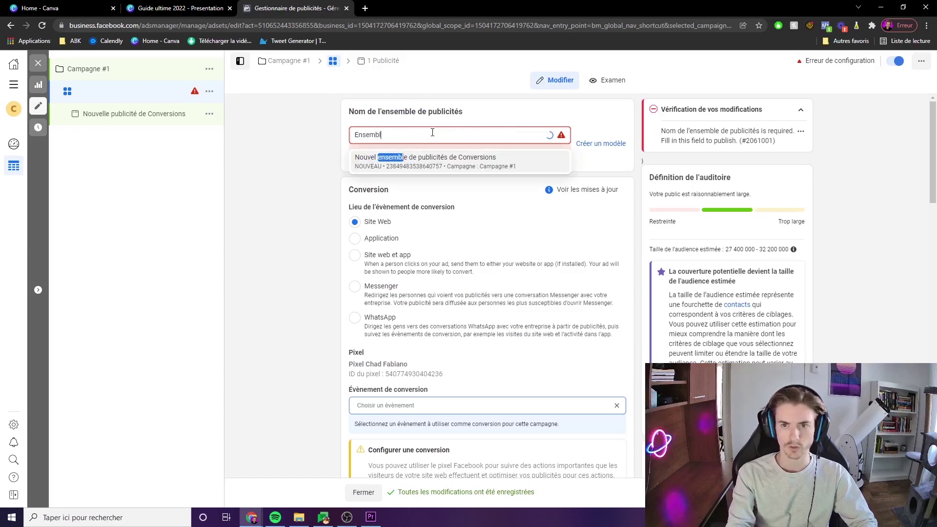
pyautogui.write('e #1')
# - Set the conversion event of Ensemble #1 to Achat
pyautogui.scroll(-2, 390, 292)
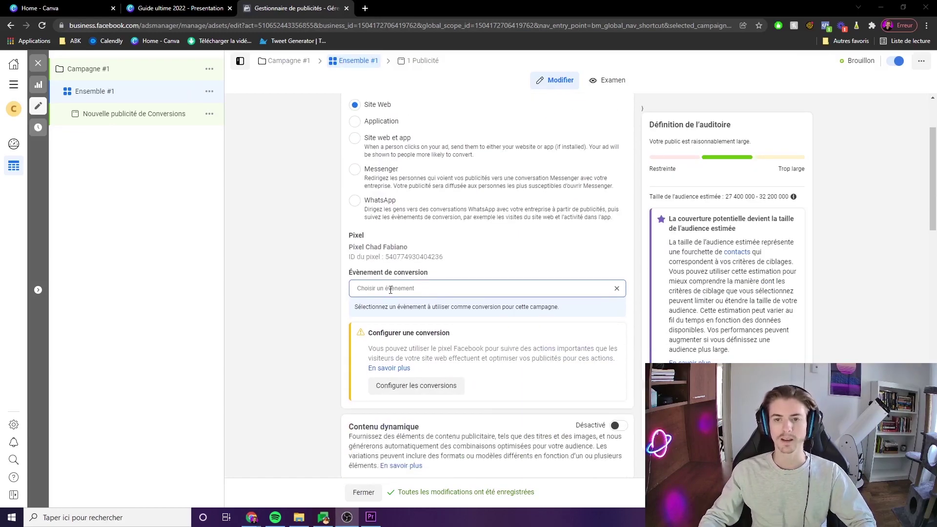
pyautogui.click(386, 288)
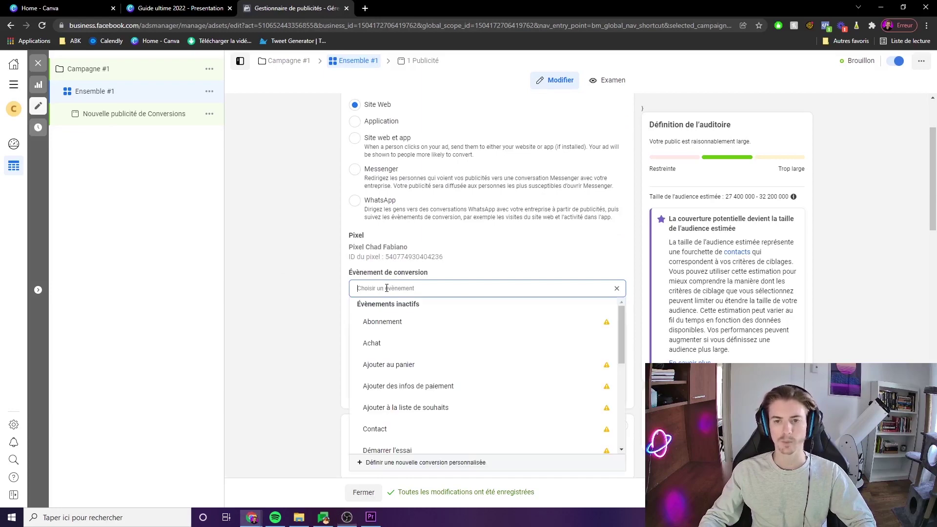
pyautogui.click(398, 347)
# - Review the standard events offered in the ad set's conversion tracking setup and finish the setup dialog
pyautogui.scroll(-1, 415, 320)
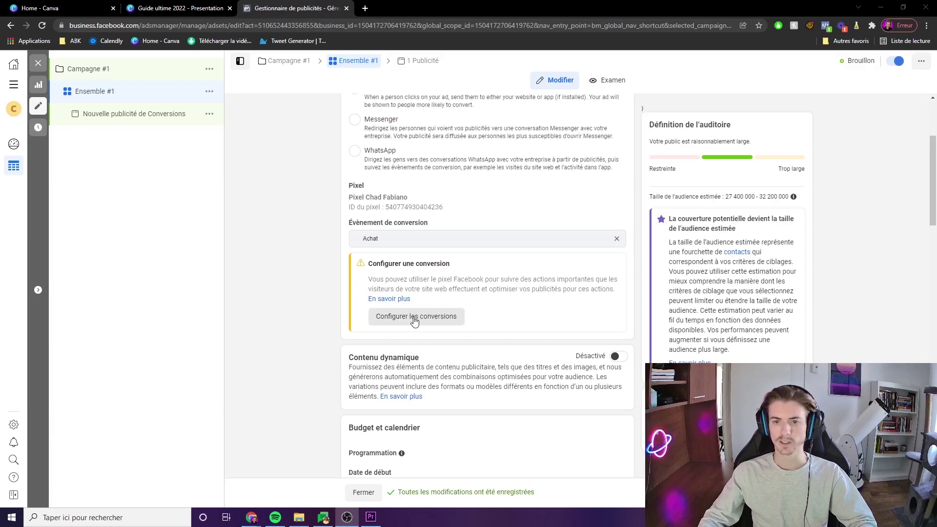
pyautogui.click(414, 317)
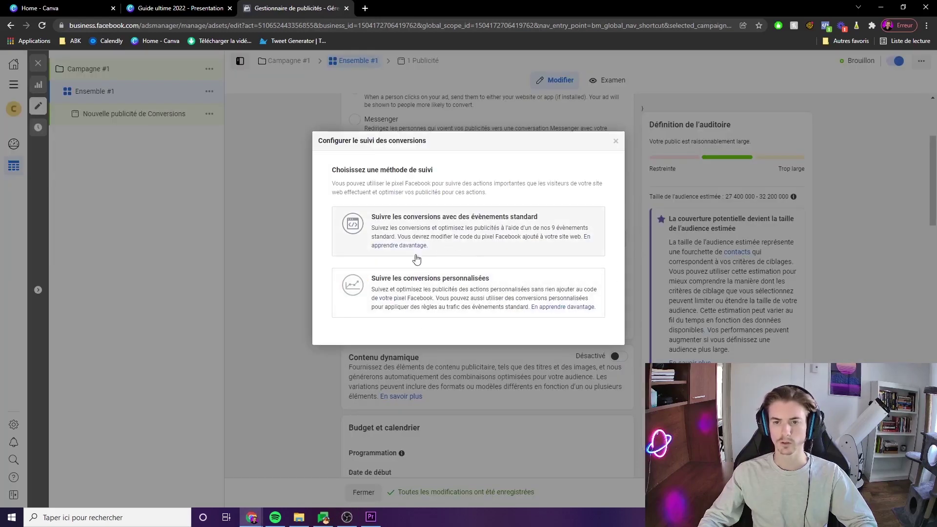
pyautogui.click(455, 233)
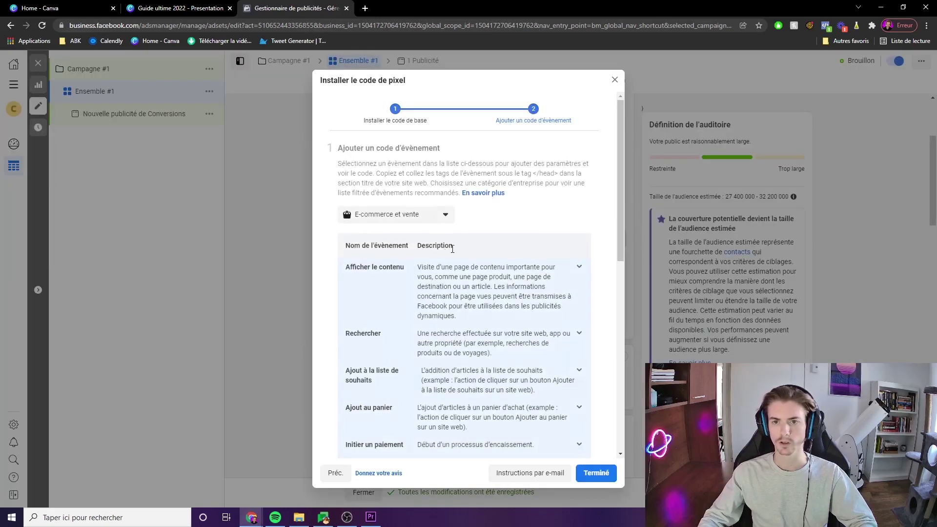
pyautogui.scroll(-5, 504, 253)
pyautogui.scroll(-2, 421, 394)
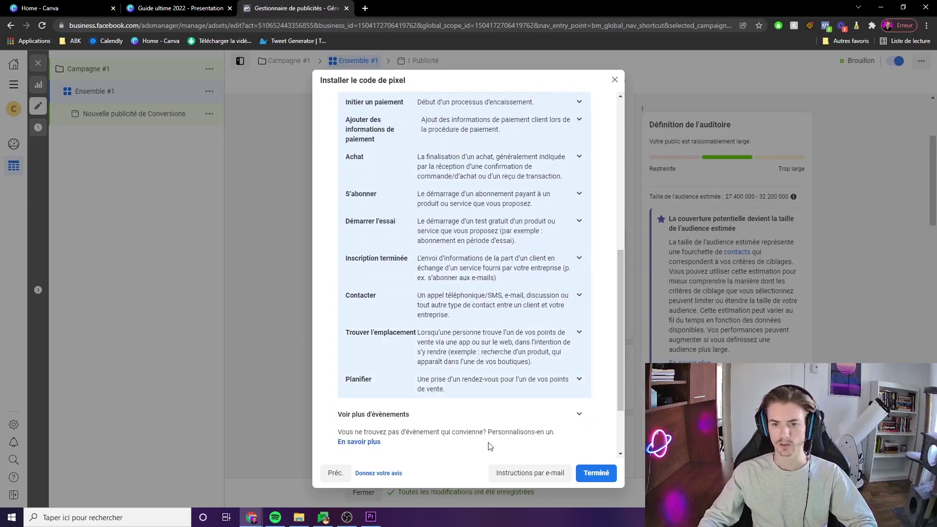
pyautogui.click(595, 473)
# - Turn on budget optimization at the Campagne #1 level and set its daily budget to $100 CAD
pyautogui.scroll(-2, 295, 324)
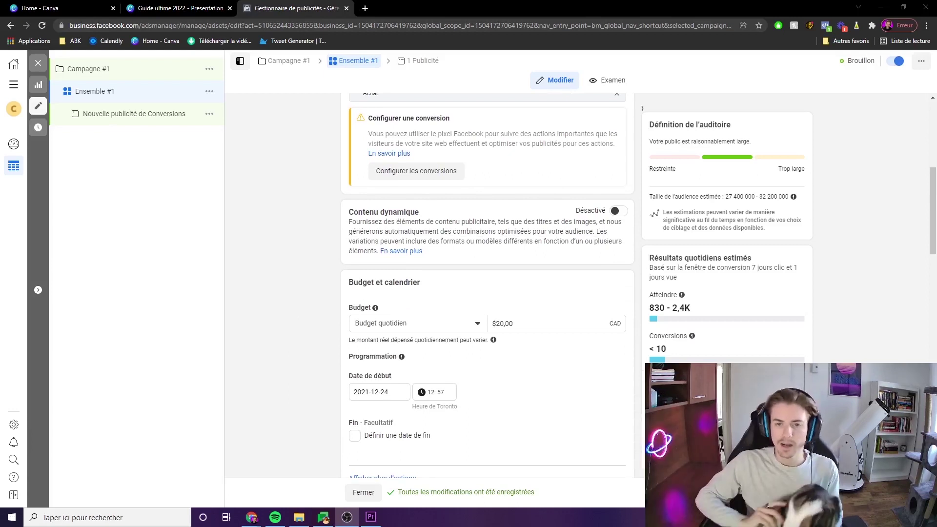
pyautogui.click(140, 77)
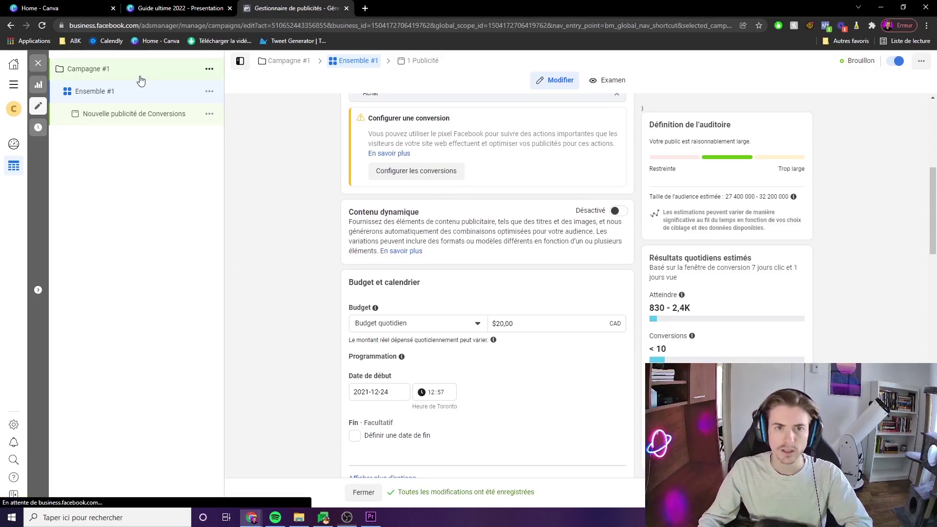
pyautogui.scroll(-1, 303, 290)
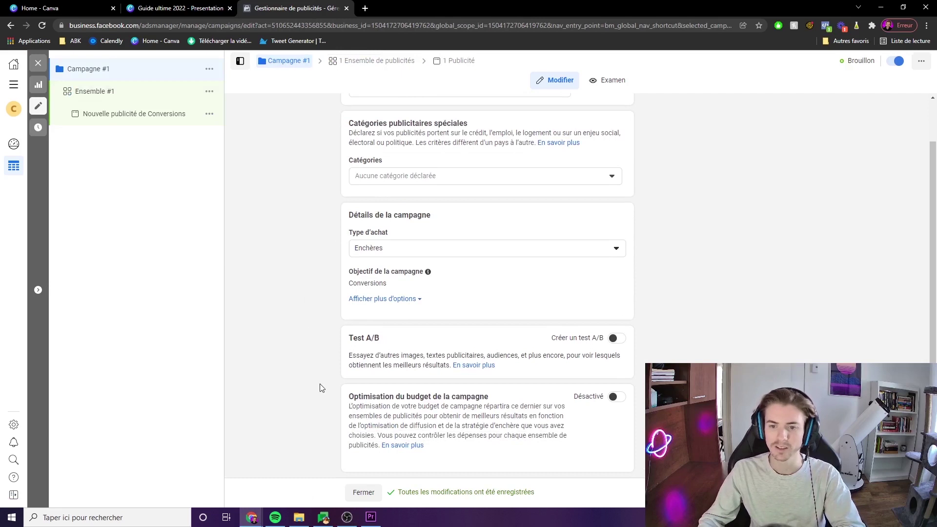
pyautogui.click(614, 396)
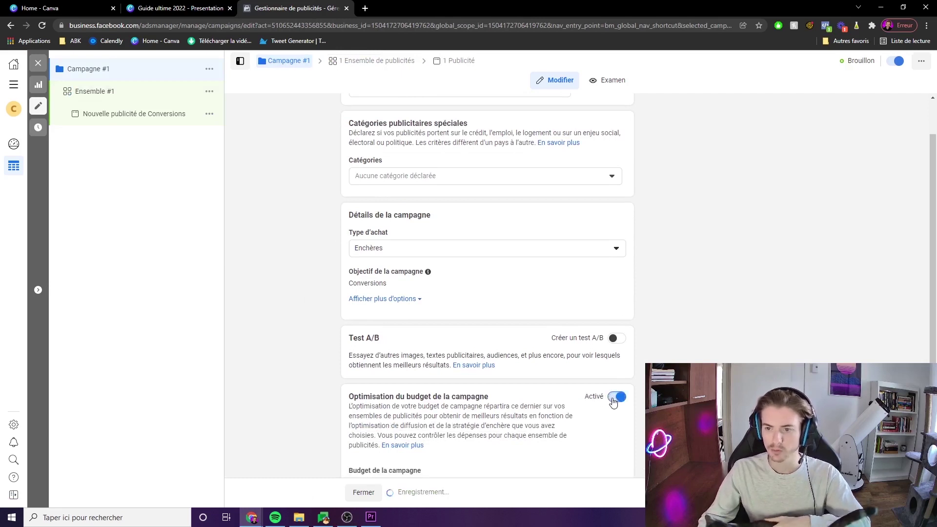
pyautogui.scroll(-2, 379, 398)
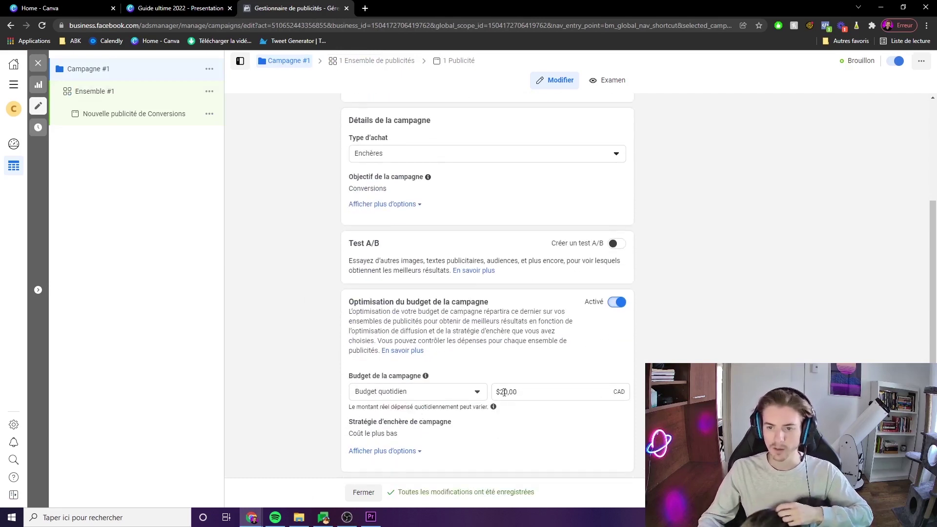
pyautogui.moveTo(504, 393); pyautogui.dragTo(501, 392)
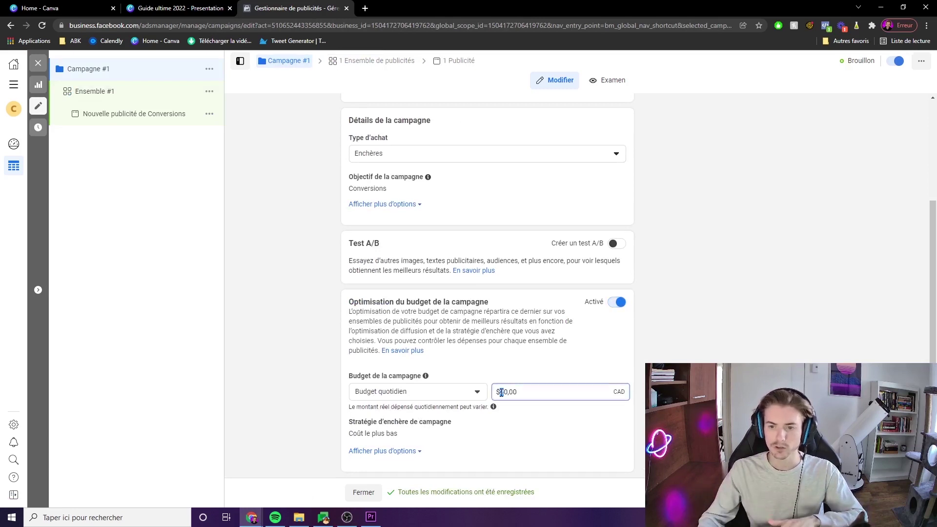
pyautogui.write('10')
pyautogui.click(156, 345)
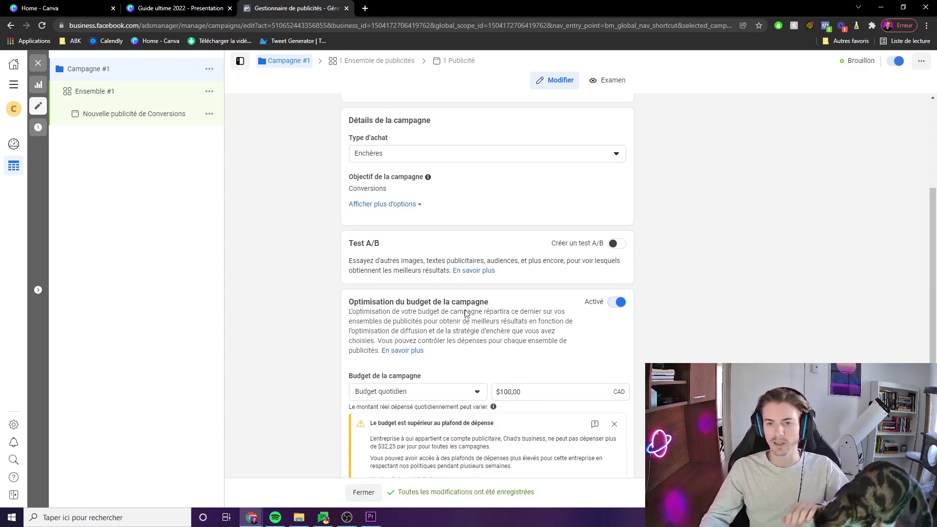
# - Turn off the budget optimization of Campagne #1 and check the budget settings at the Ensemble #1 level
pyautogui.click(617, 302)
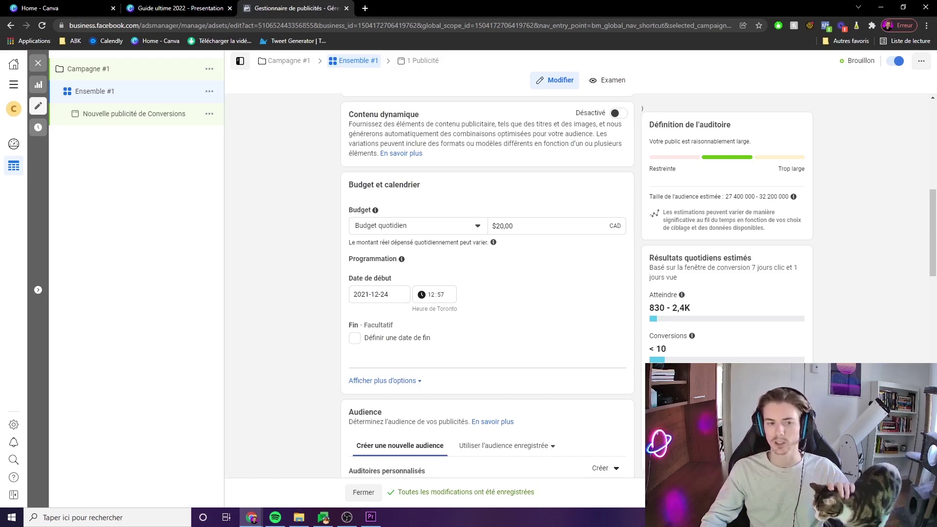
pyautogui.click(170, 73)
pyautogui.scroll(-1, 358, 340)
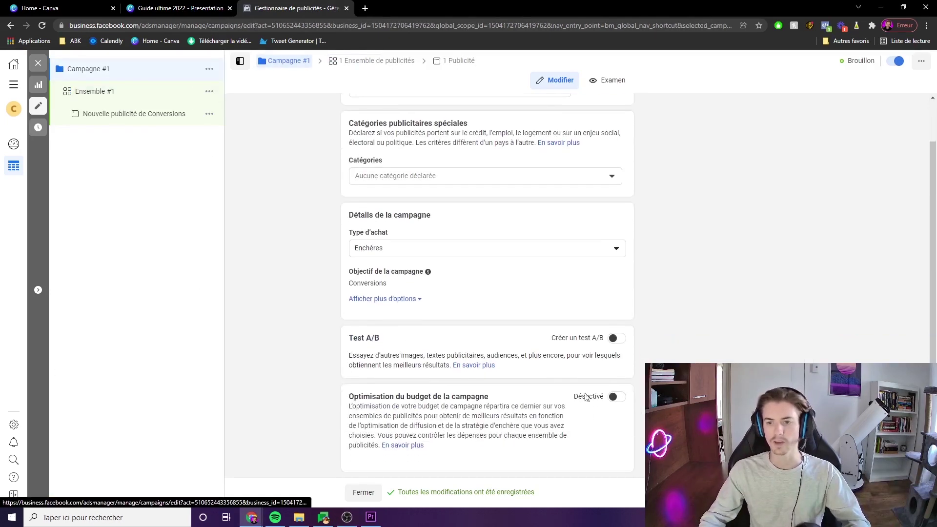
# - Turn the budget optimization of Campagne #1 back on with a daily budget of $100 CAD
pyautogui.click(611, 403)
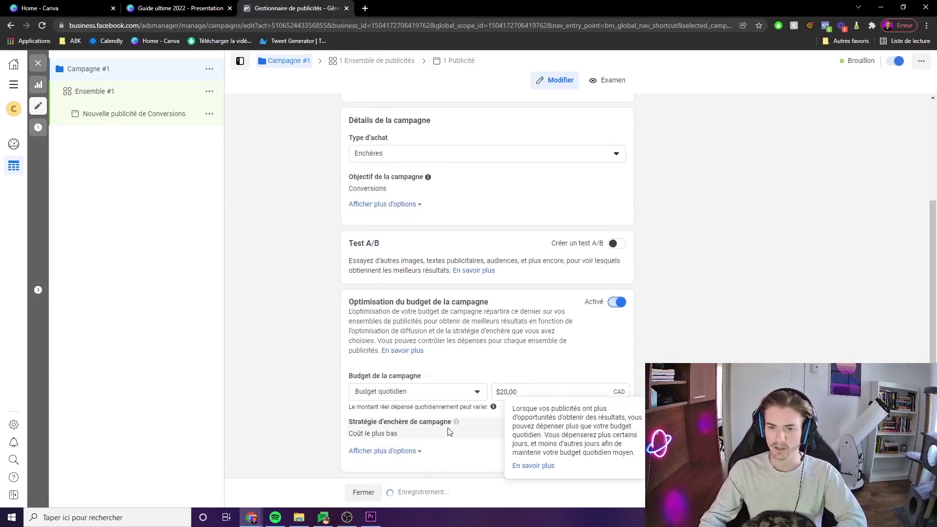
pyautogui.moveTo(496, 391); pyautogui.dragTo(509, 389)
pyautogui.write('10')
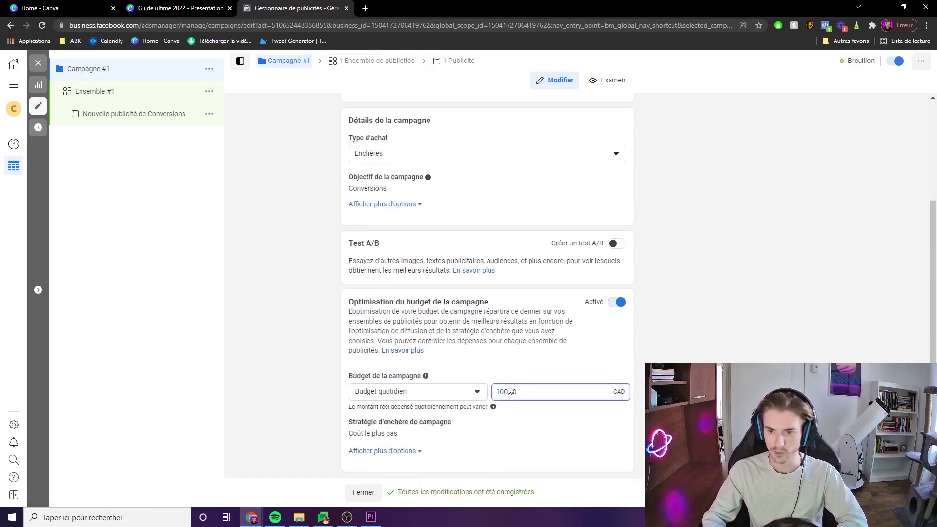
pyautogui.click(281, 335)
# - Examine the start date calendar in the budget and schedule settings of Ensemble #1
pyautogui.click(151, 92)
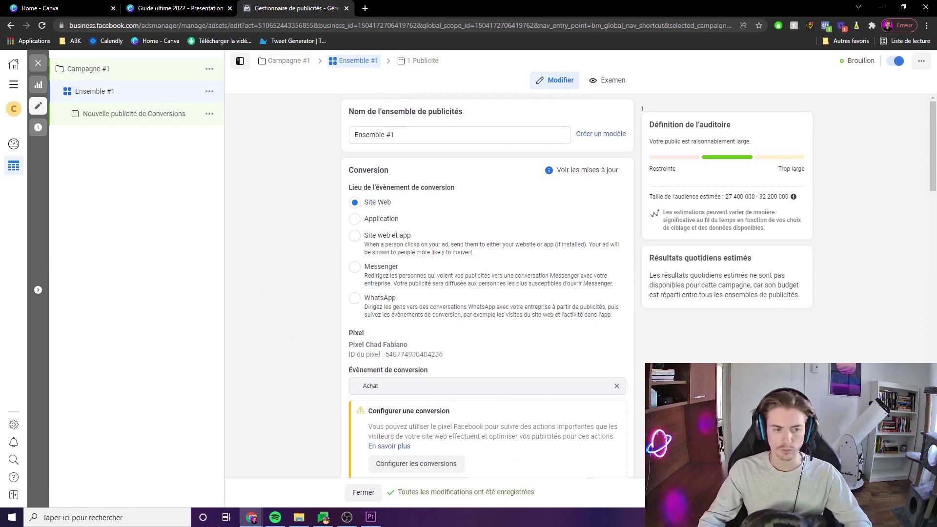
pyautogui.scroll(-9, 384, 195)
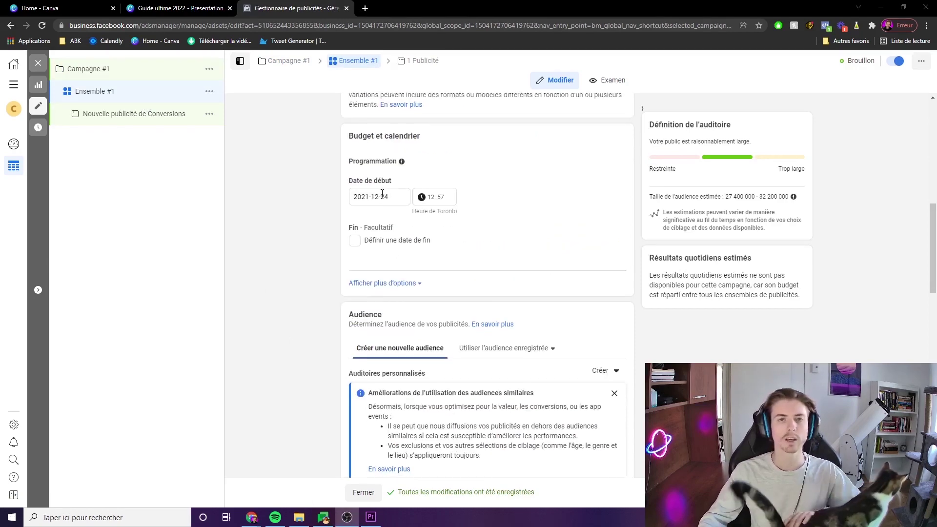
pyautogui.click(381, 196)
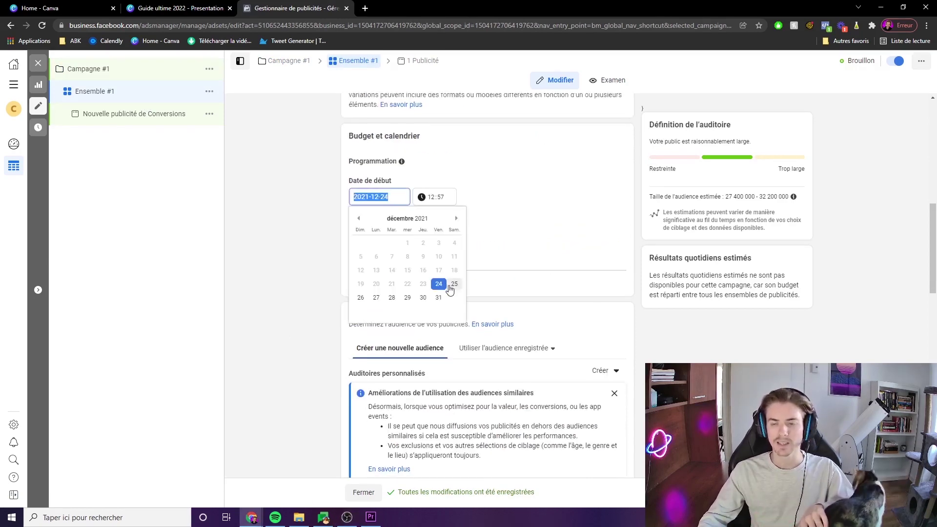
pyautogui.click(319, 238)
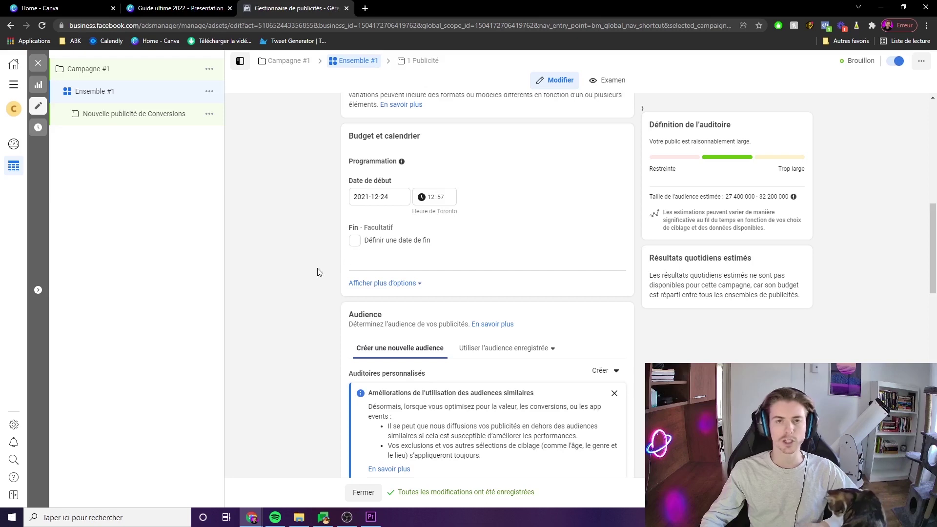
# - Try out an end date of 2021-12-31 in the schedule of Ensemble #1, and remove it again
pyautogui.click(354, 240)
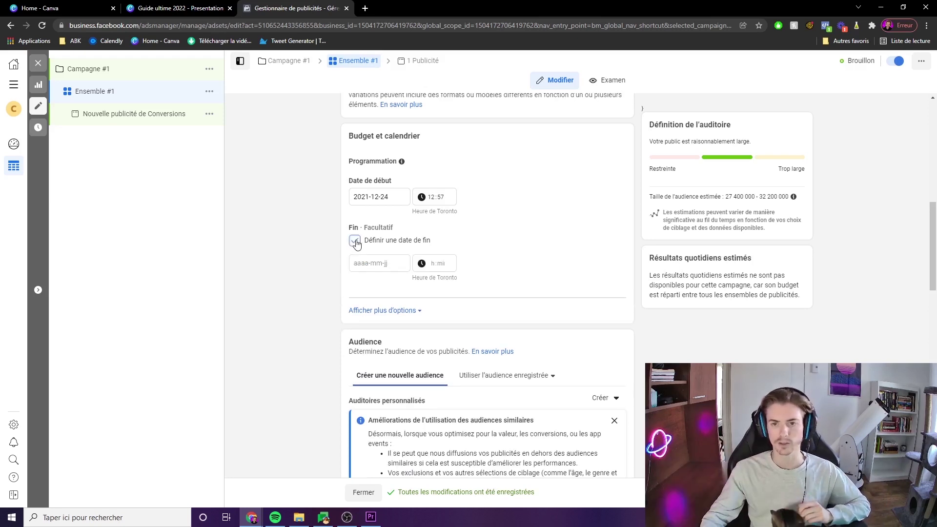
pyautogui.click(380, 263)
pyautogui.click(438, 364)
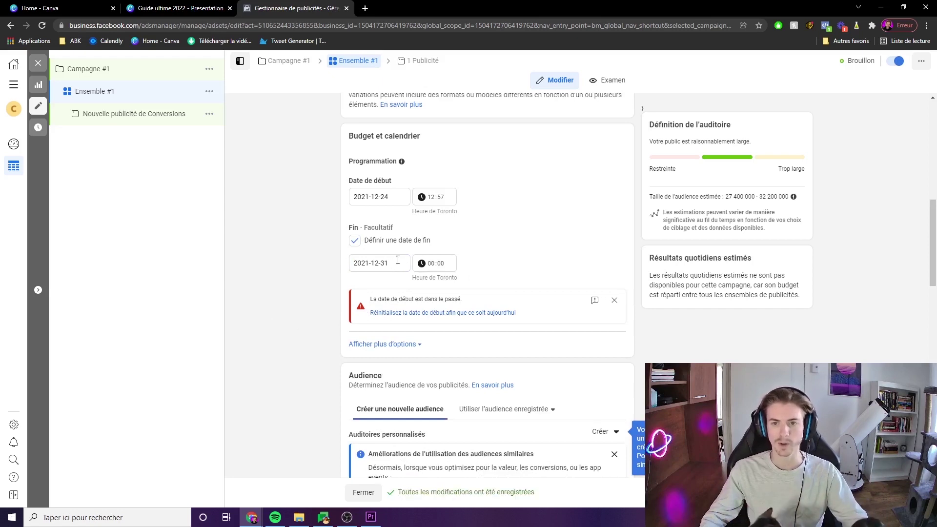
pyautogui.click(354, 240)
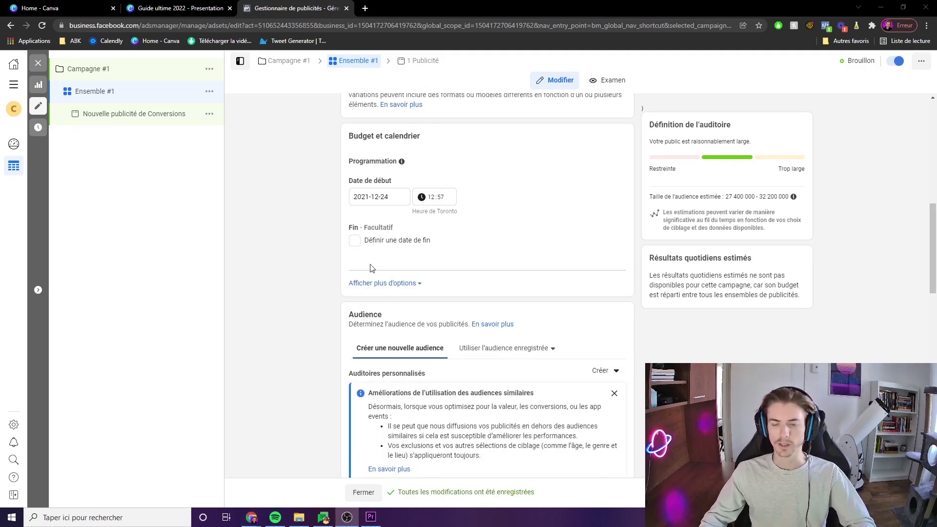
# - Examine the audience settings of Ensemble #1, including which groups of people its Canada location targeting can cover
pyautogui.scroll(-5, 322, 321)
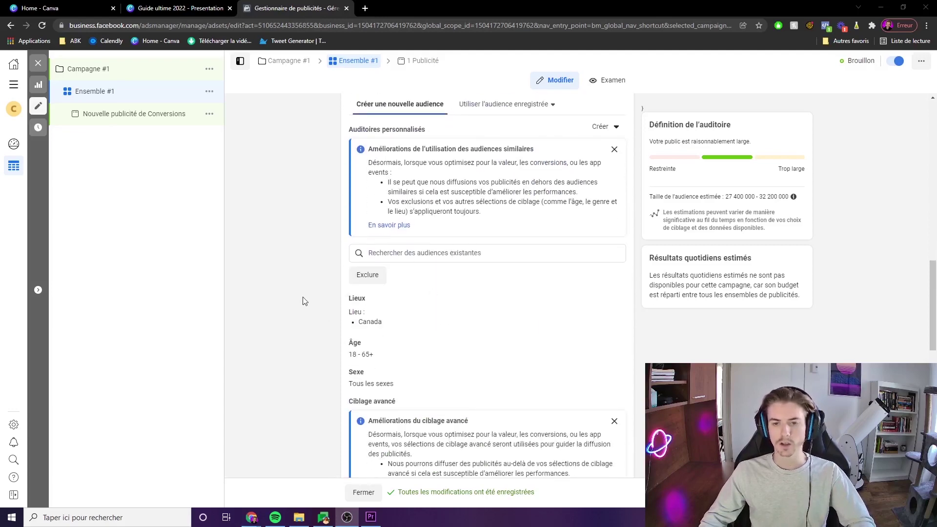
pyautogui.scroll(-3, 359, 332)
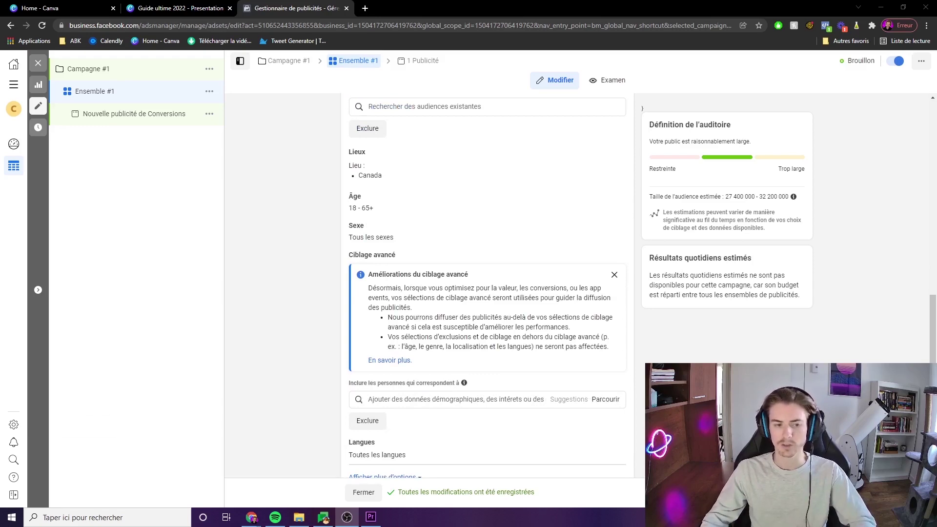
pyautogui.scroll(3, 316, 287)
pyautogui.scroll(-1, 378, 320)
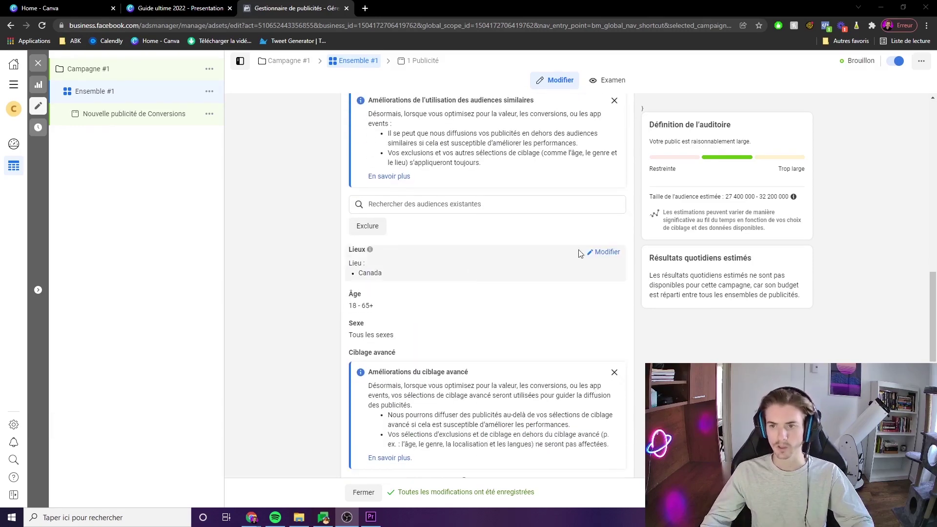
pyautogui.click(608, 253)
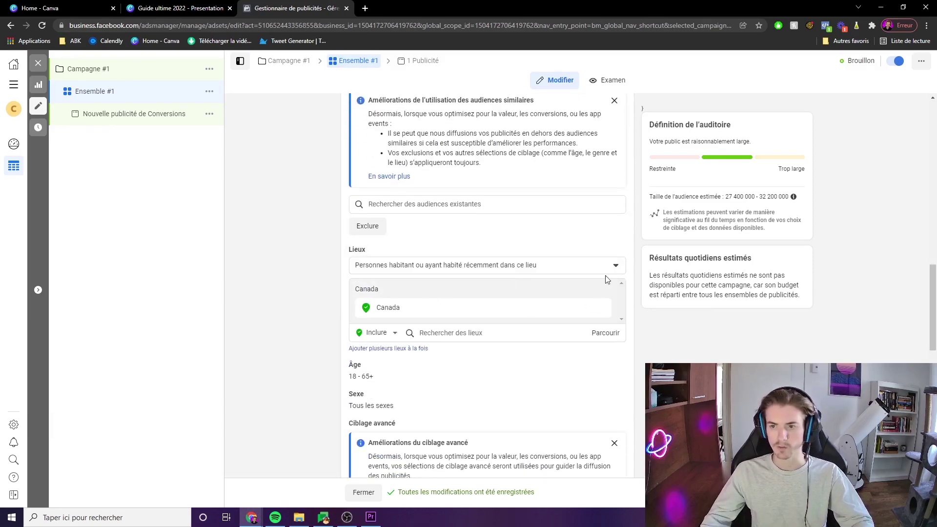
pyautogui.click(616, 266)
pyautogui.click(310, 297)
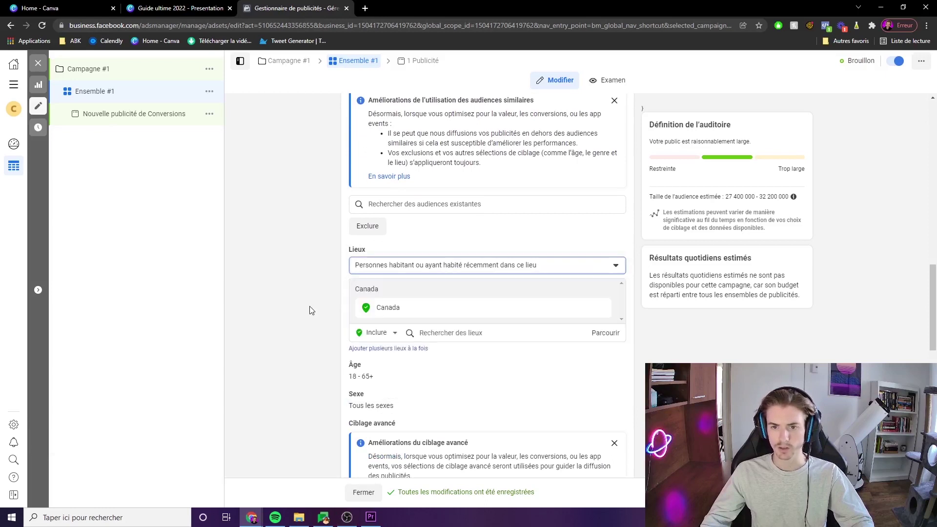
pyautogui.click(465, 269)
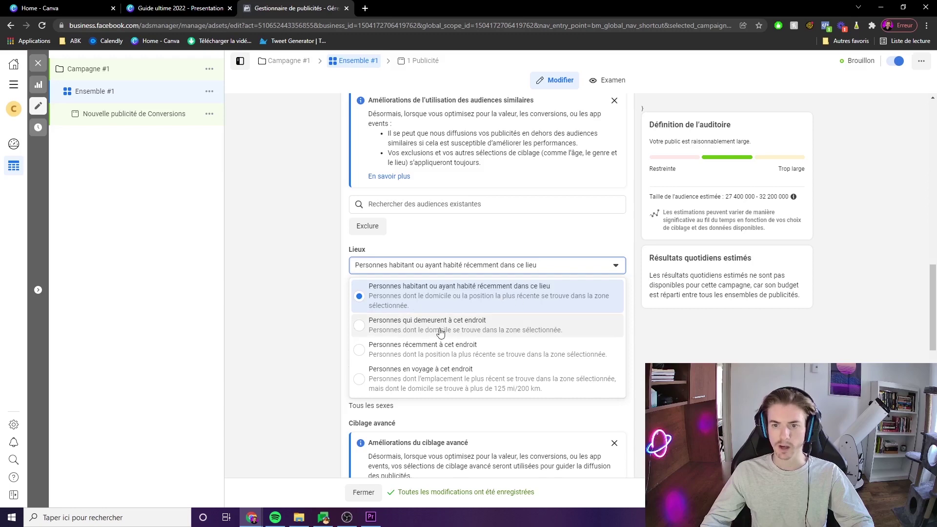
pyautogui.click(302, 384)
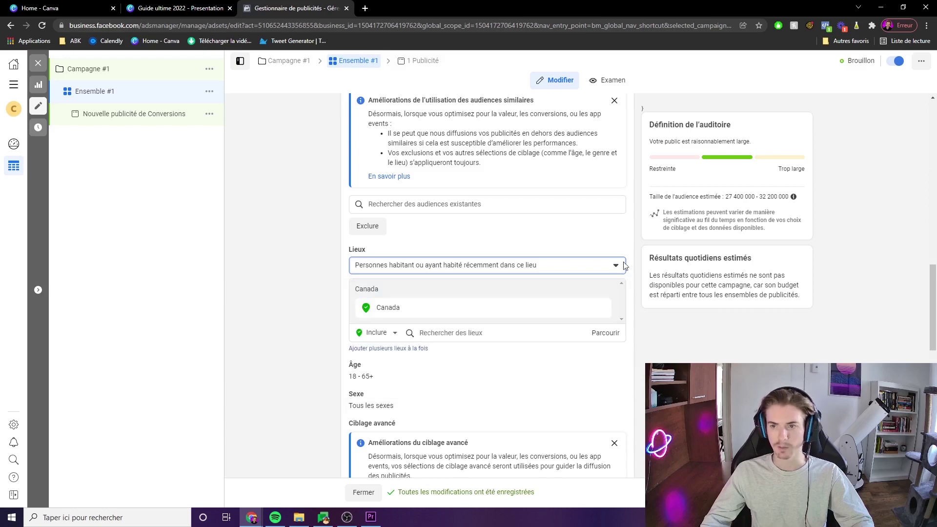
# - Browse the Démographique and Formation categories of the ad set's detailed targeting and search it for "healthy"
pyautogui.scroll(-2, 307, 328)
pyautogui.scroll(-3, 391, 278)
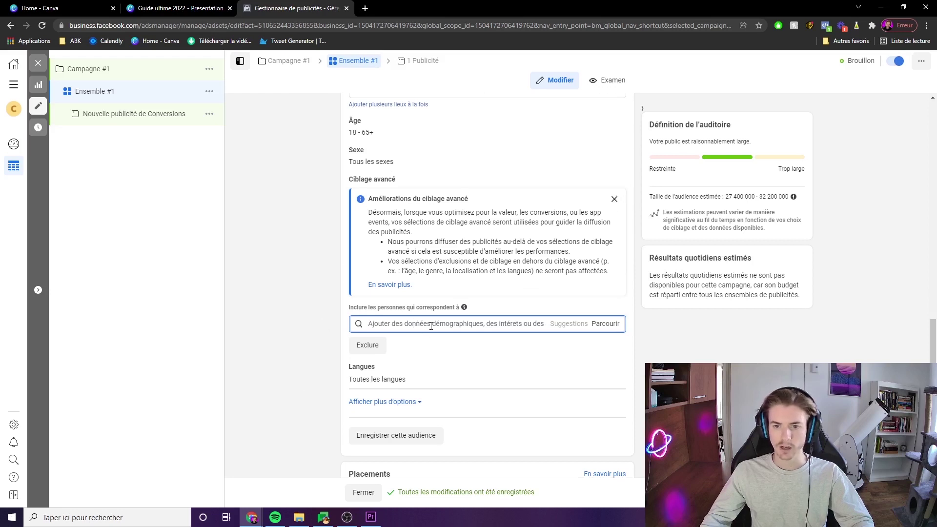
pyautogui.click(604, 324)
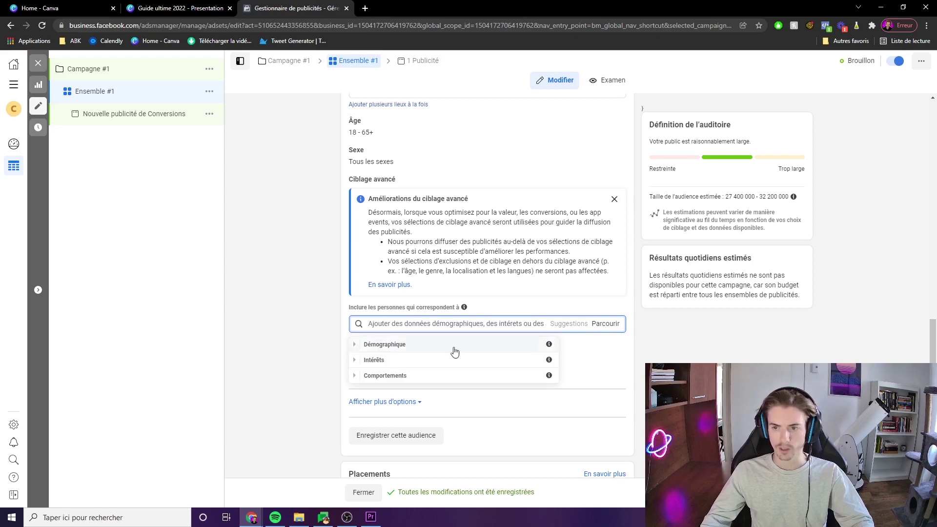
pyautogui.click(356, 346)
pyautogui.click(368, 359)
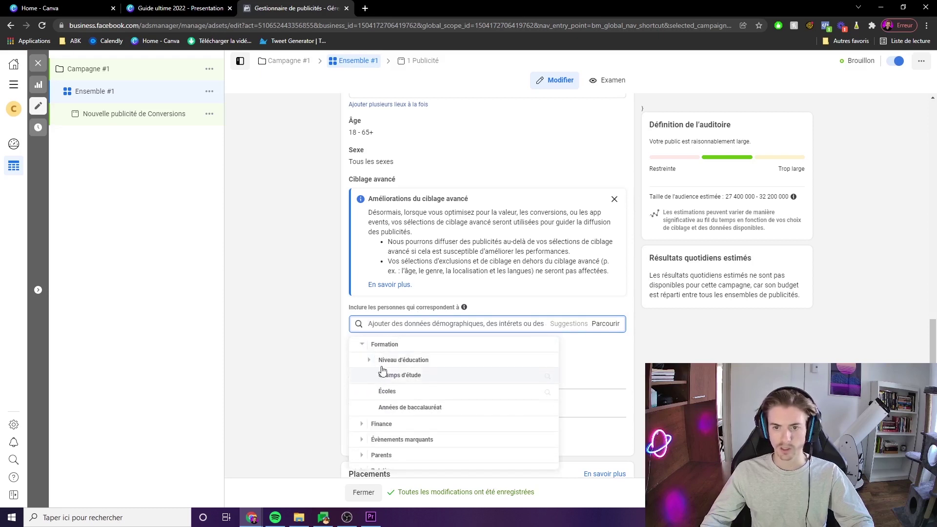
pyautogui.click(373, 361)
pyautogui.click(322, 363)
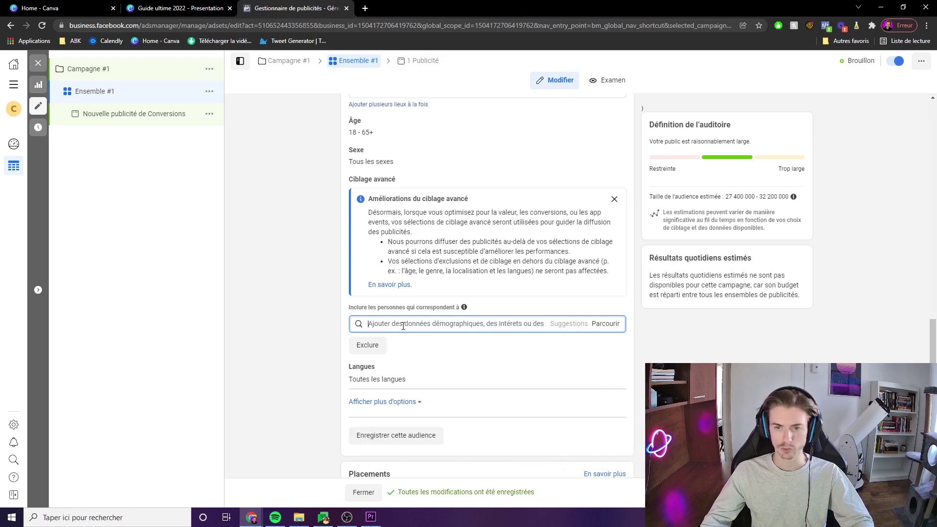
pyautogui.write('healthy')
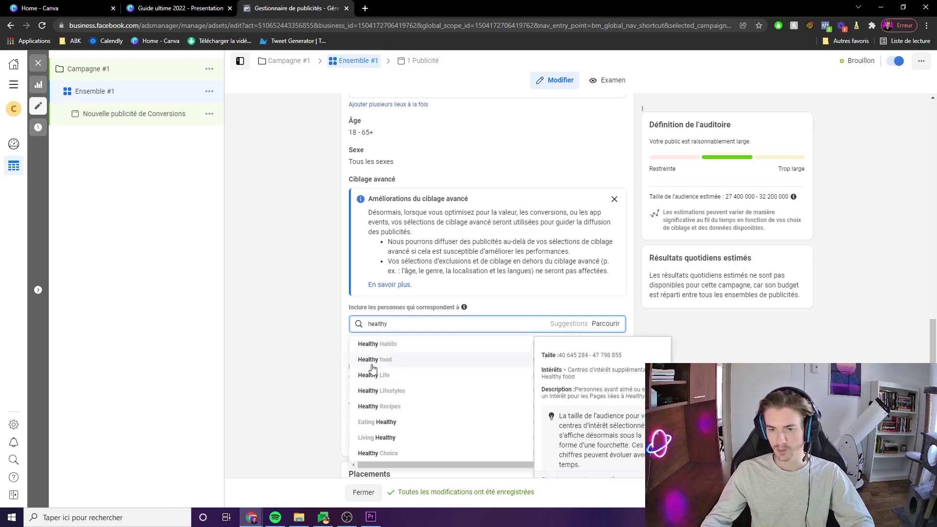
pyautogui.click(323, 365)
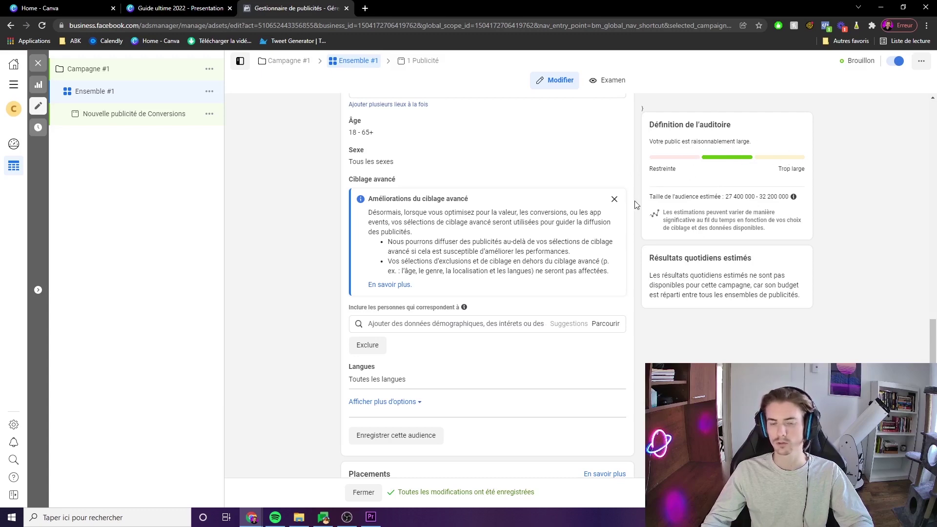
# - Examine the placement choices and the optimization and delivery settings of Ensemble #1
pyautogui.scroll(1, 372, 177)
pyautogui.scroll(-5, 312, 341)
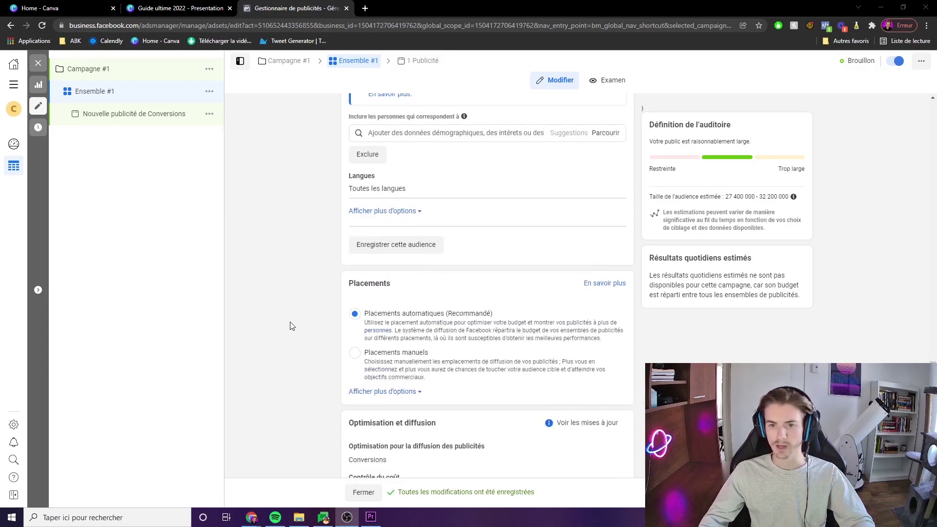
pyautogui.scroll(-1, 322, 308)
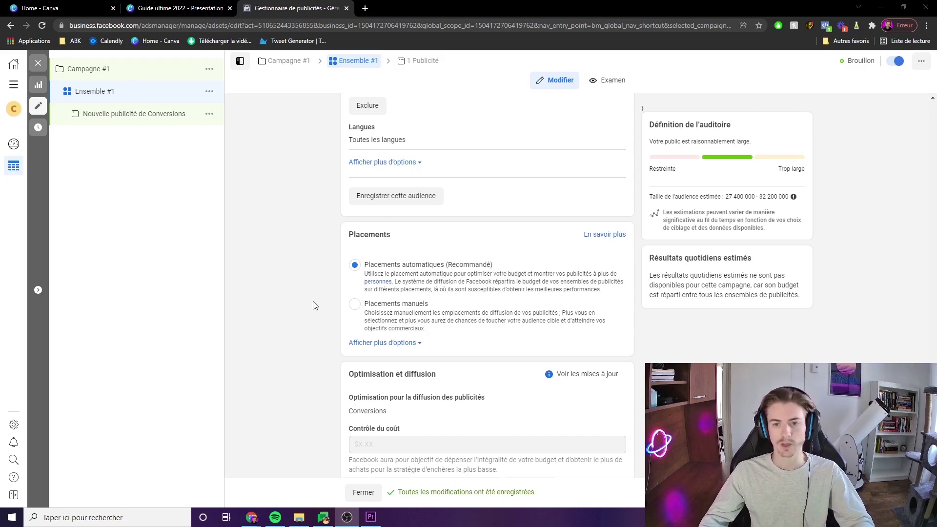
pyautogui.scroll(-3, 313, 327)
pyautogui.moveTo(404, 321)
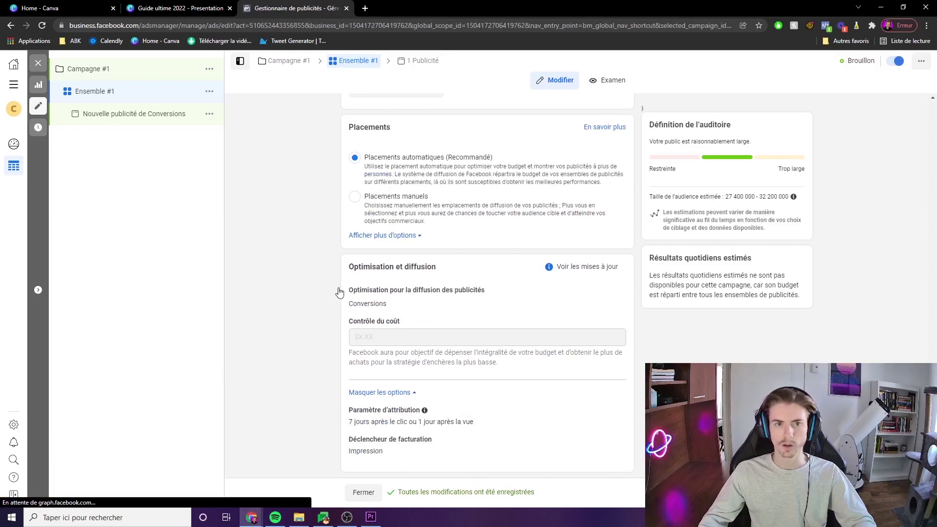
# - Rename the conversions ad under Ensemble #1 as "Ad#1"
pyautogui.click(133, 113)
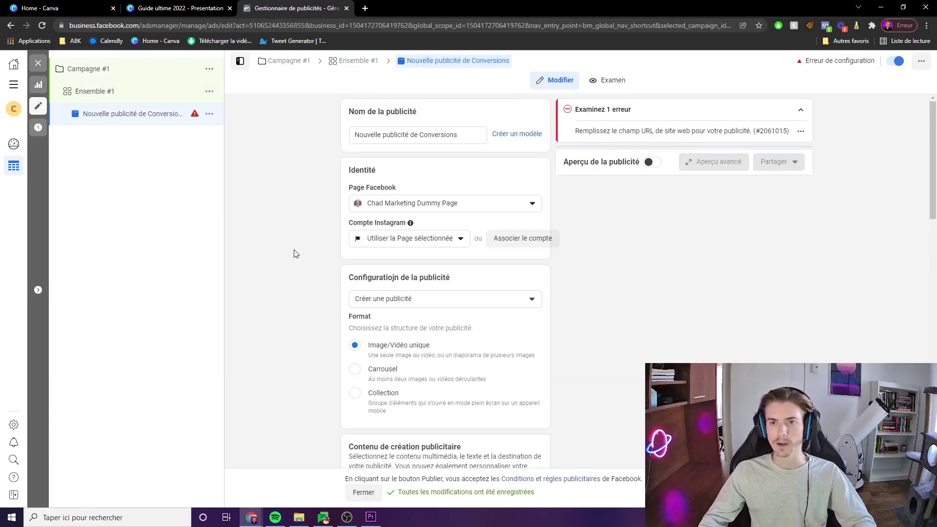
pyautogui.tripleClick(357, 136)
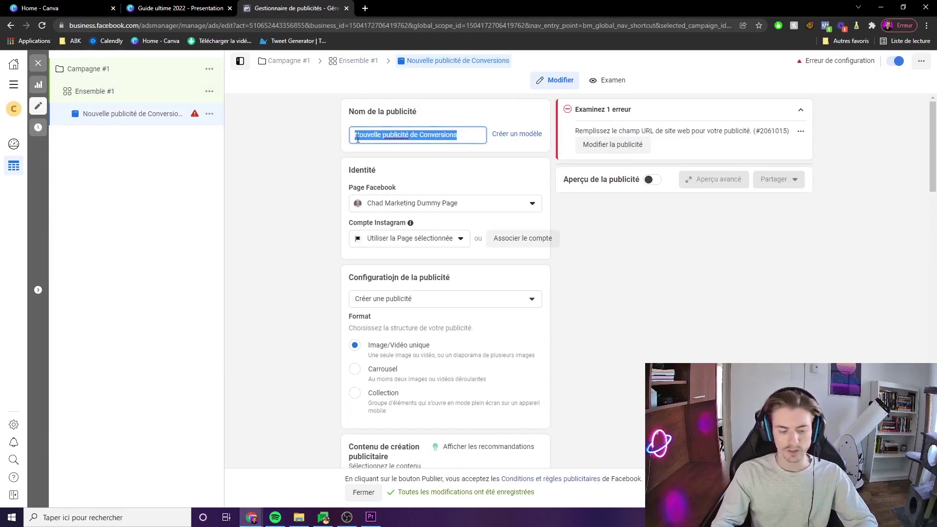
pyautogui.write('Ad#1')
pyautogui.click(313, 191)
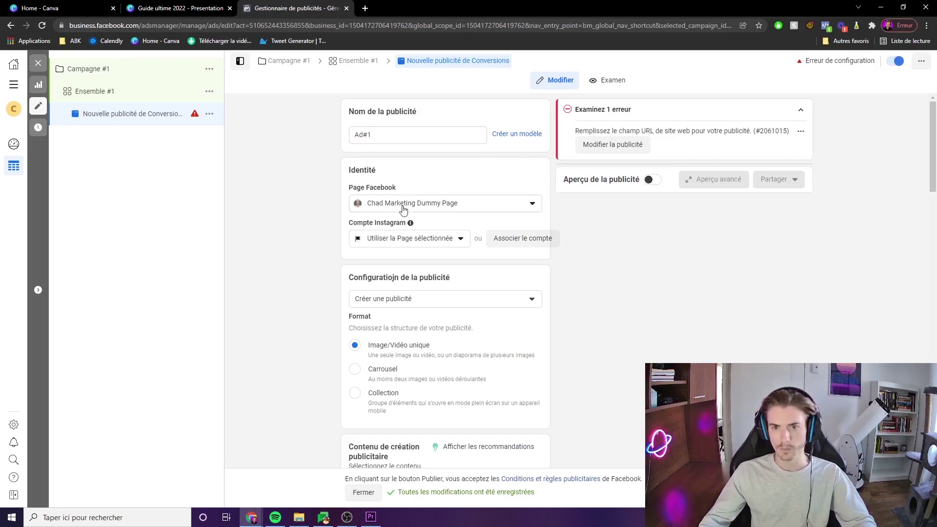
# - Review the Facebook Page and Instagram account choices in the identity settings of Ad#1
pyautogui.click(404, 206)
pyautogui.click(418, 273)
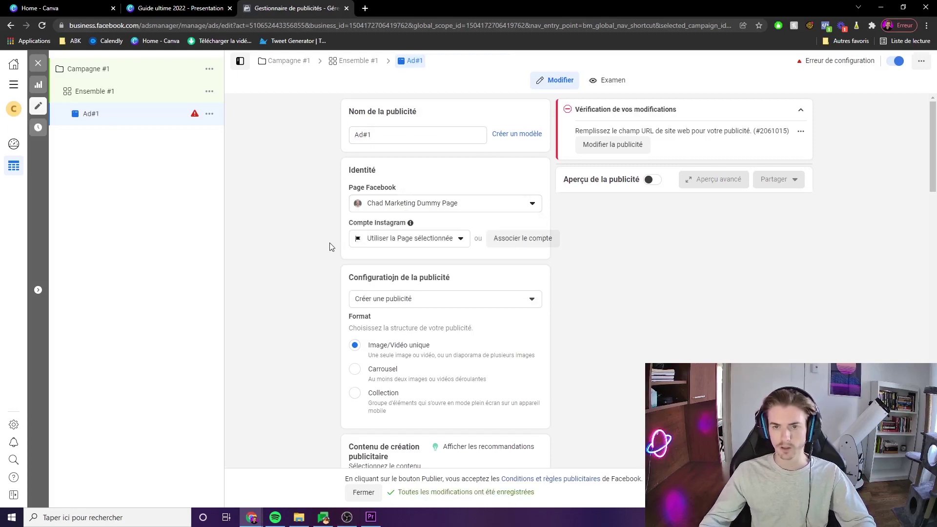
pyautogui.scroll(-1, 320, 252)
pyautogui.click(374, 193)
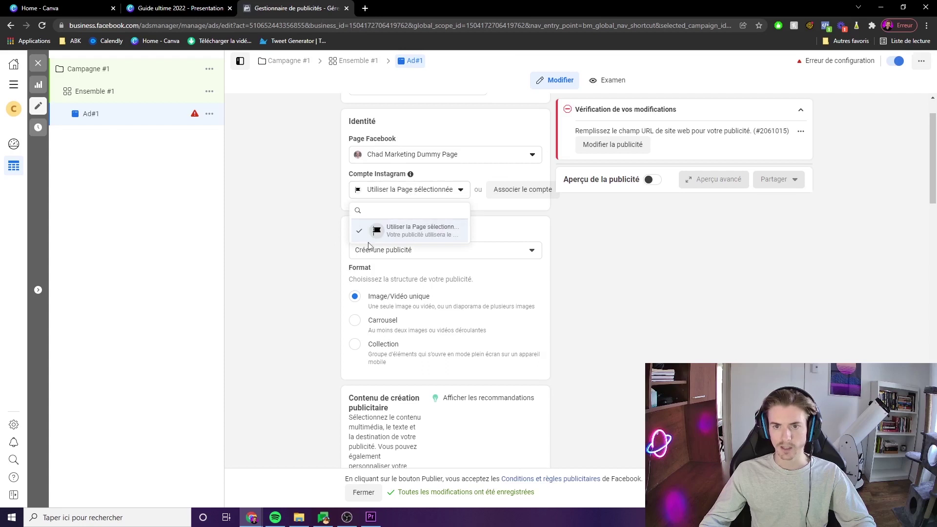
pyautogui.click(286, 242)
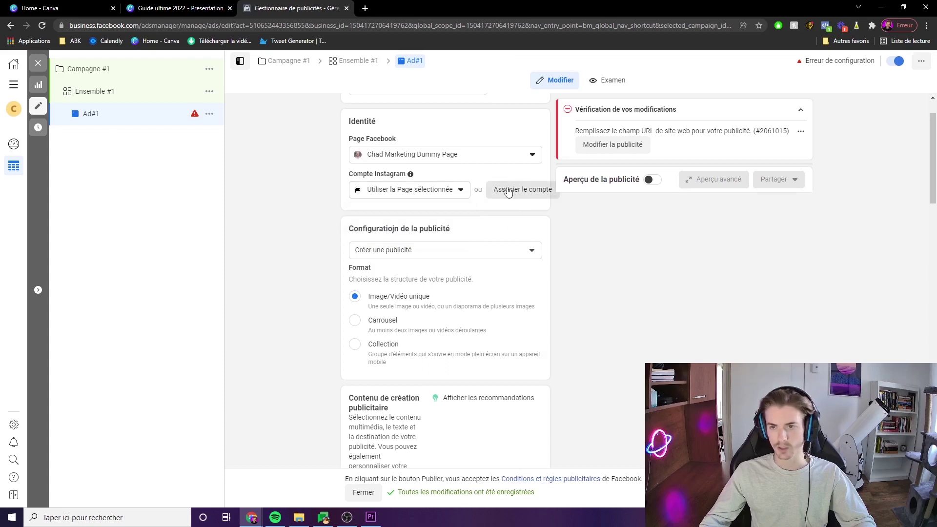
# - Examine the format choices of Ad#1 and its creative fields, from media and texts to the call-to-action
pyautogui.scroll(-3, 342, 225)
pyautogui.scroll(1, 423, 181)
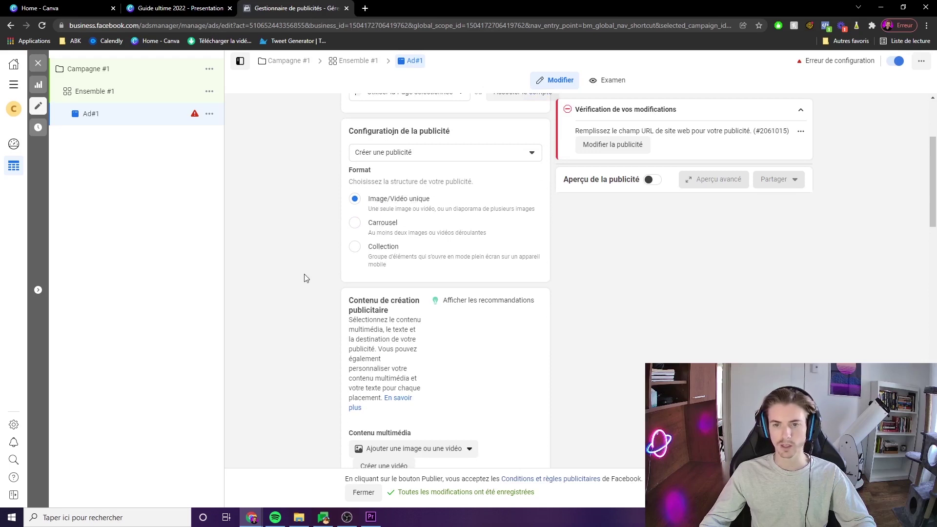
pyautogui.scroll(-5, 306, 278)
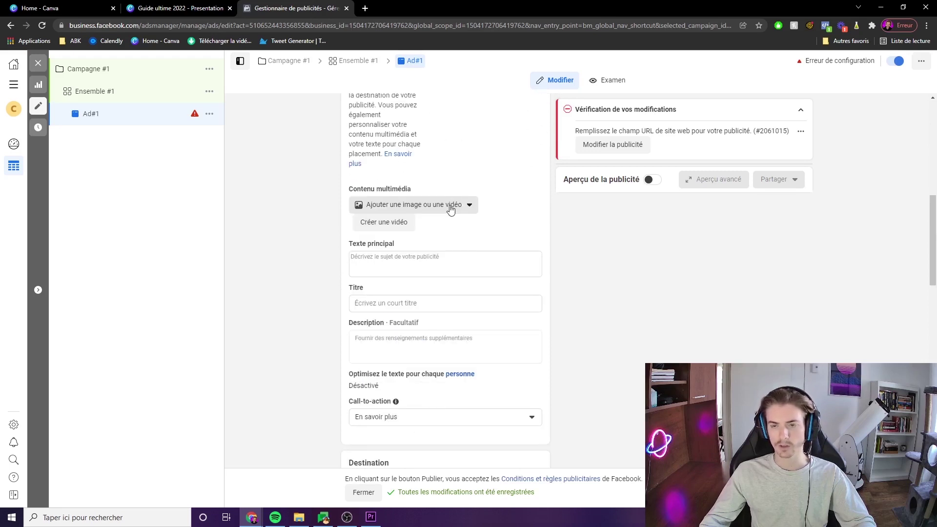
# - Review the media type choices and the primary text and title fields of Ad#1
pyautogui.click(450, 209)
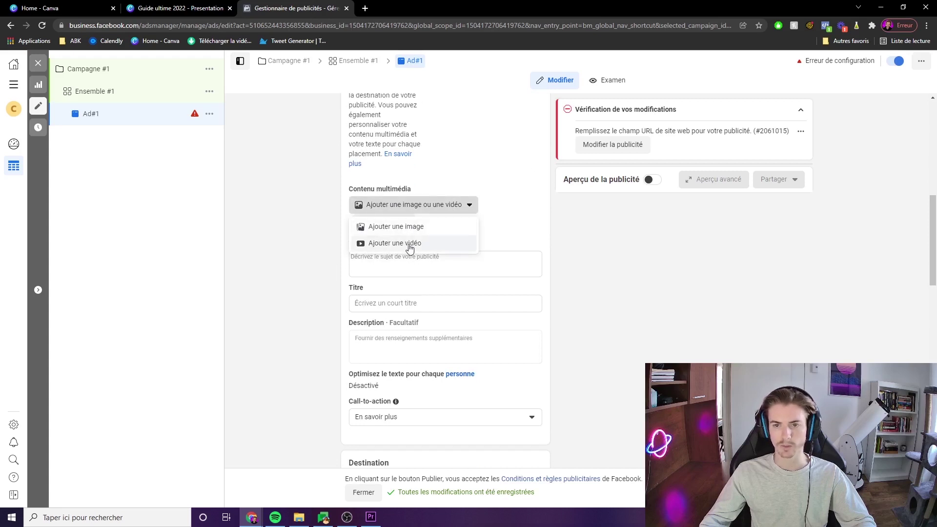
pyautogui.click(283, 261)
pyautogui.click(389, 264)
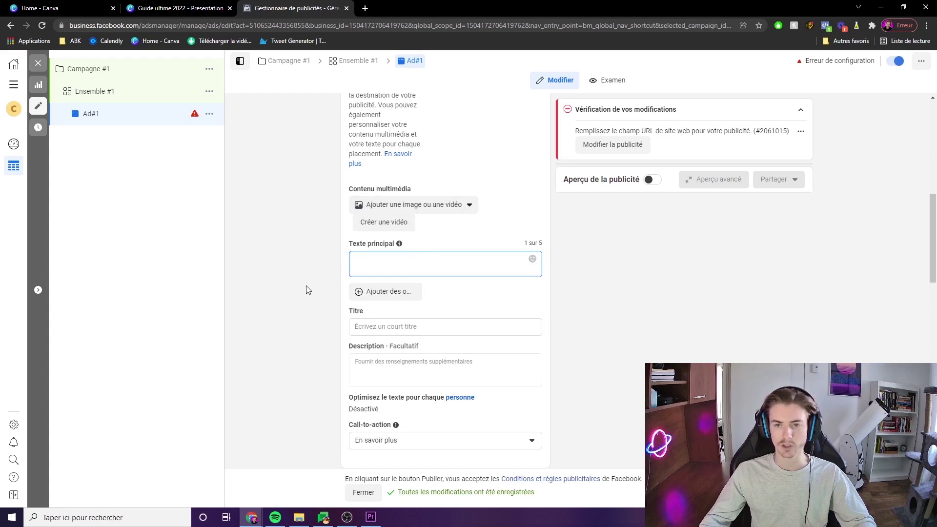
pyautogui.click(371, 327)
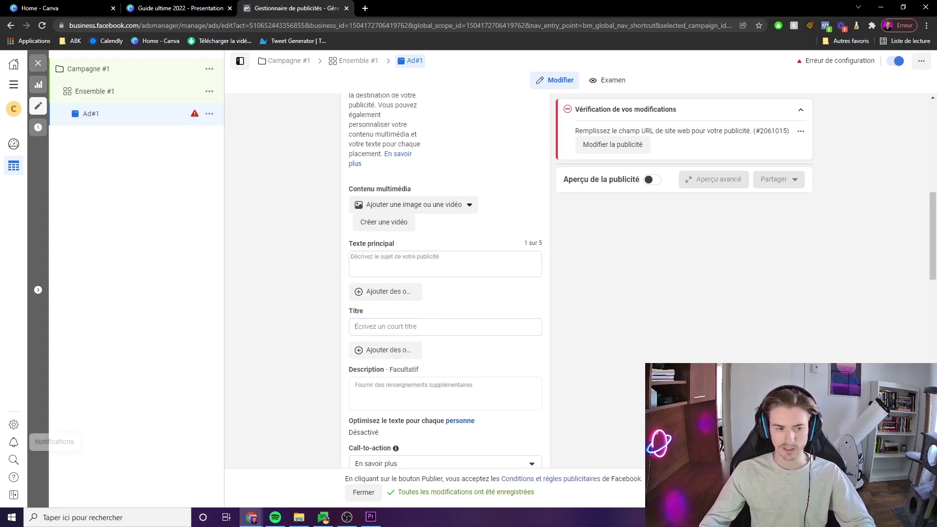
# - Add the existing ham image from the account images as the media of Ad#1
pyautogui.click(434, 209)
pyautogui.click(407, 227)
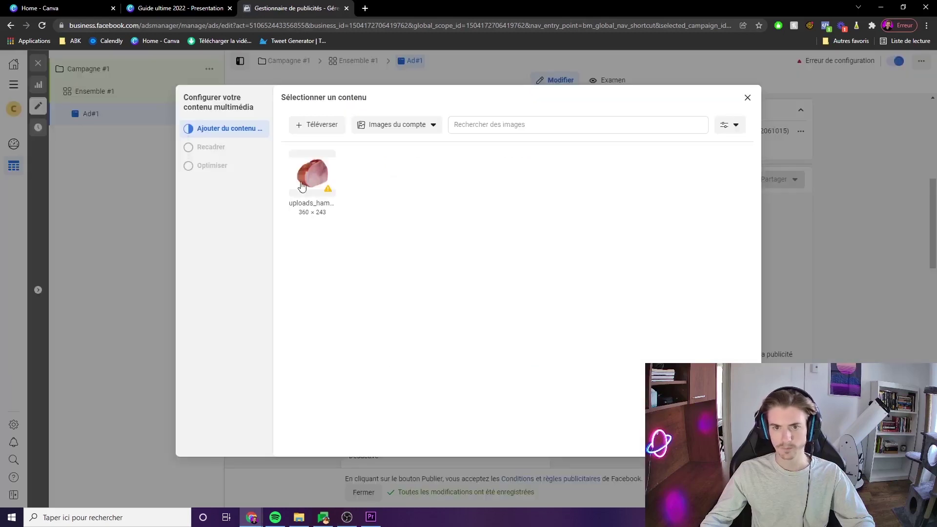
pyautogui.click(314, 177)
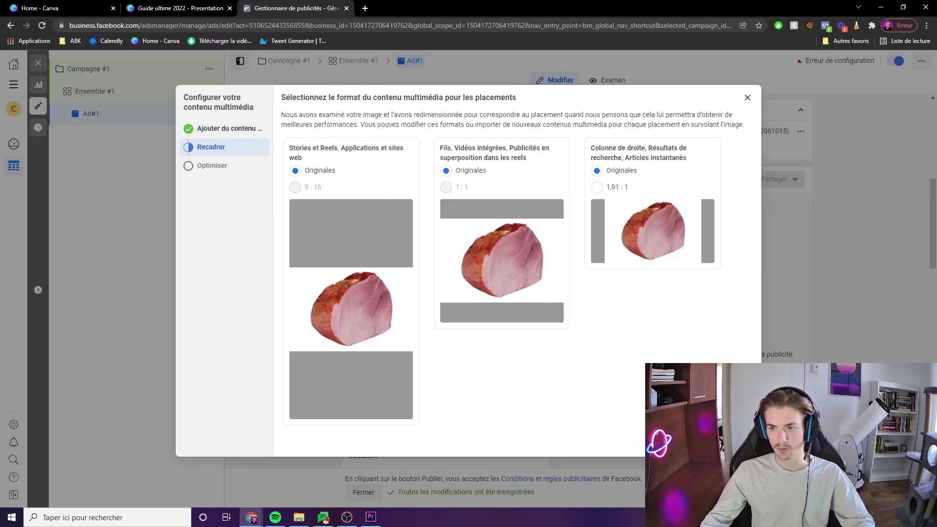
# - Crop the image to 1,91 : 1 for right column, search results and instant articles, and finish the media setup with enhancements allowed
pyautogui.moveTo(326, 188)
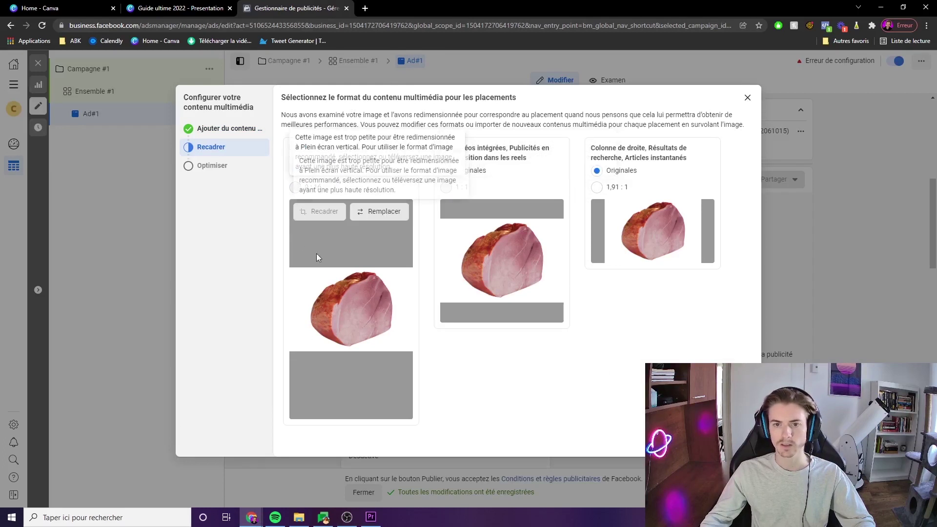
pyautogui.moveTo(468, 241)
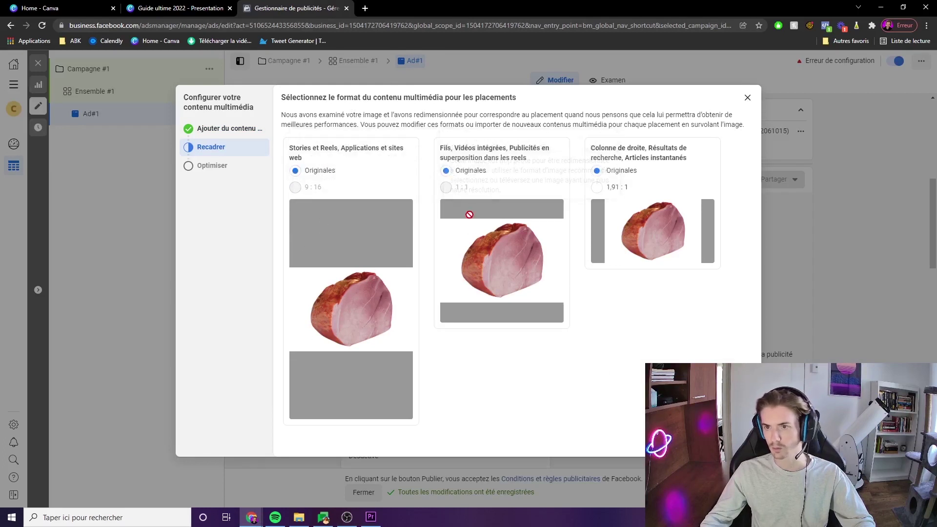
pyautogui.click(605, 194)
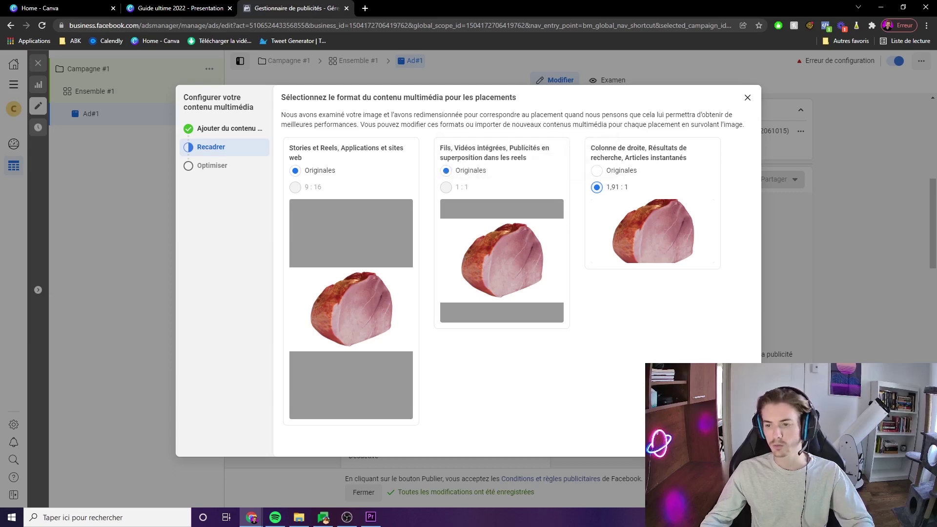
pyautogui.click(735, 441)
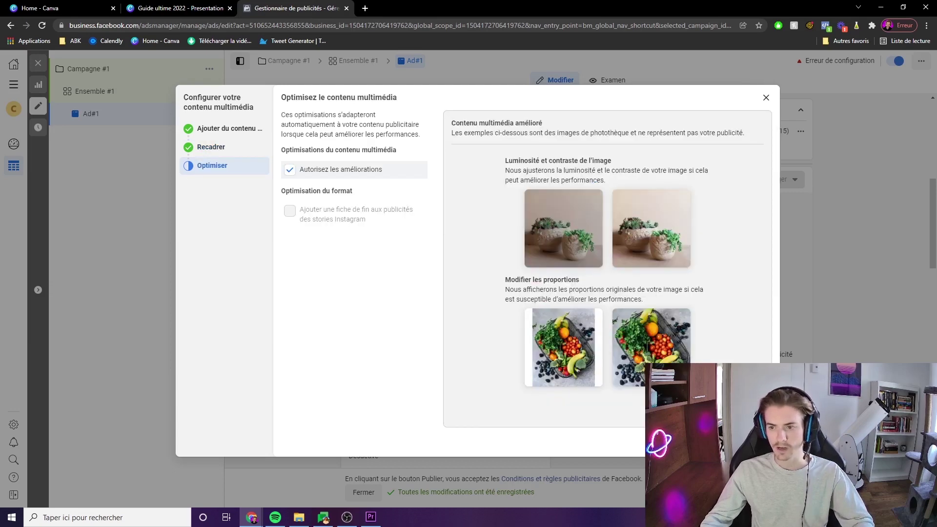
pyautogui.click(736, 441)
# - Enter "Ceci est un texte" as the ad's primary text and "Ceci est un jambon" as its title
pyautogui.scroll(-1, 450, 337)
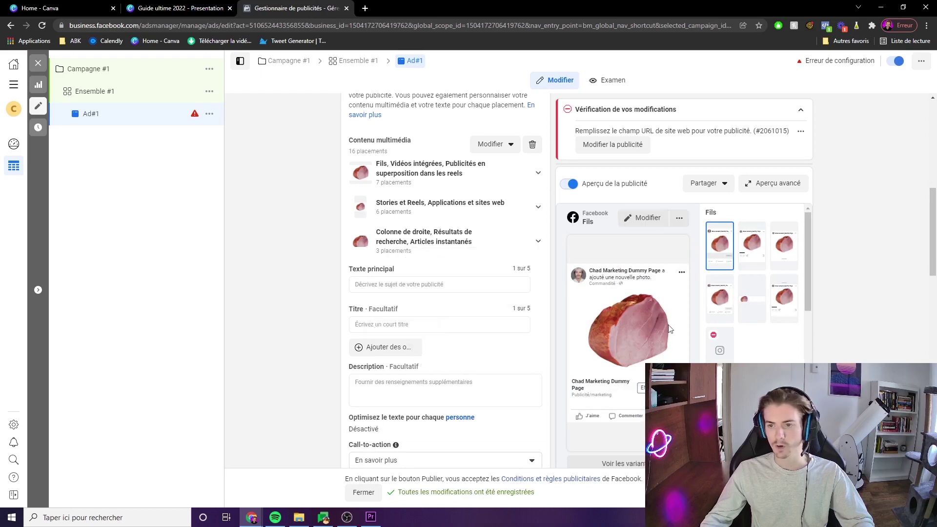
pyautogui.click(410, 285)
pyautogui.write('Ceci e')
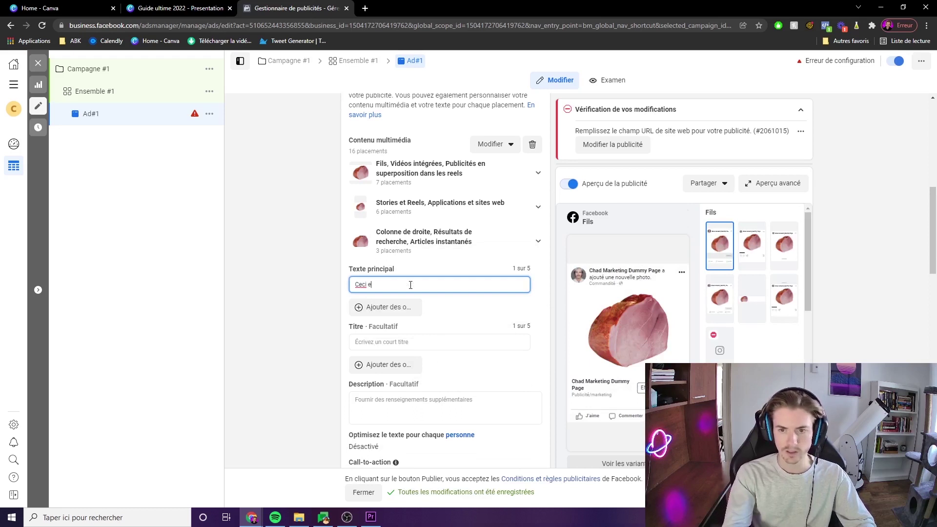
pyautogui.write('st un texte')
pyautogui.click(620, 313)
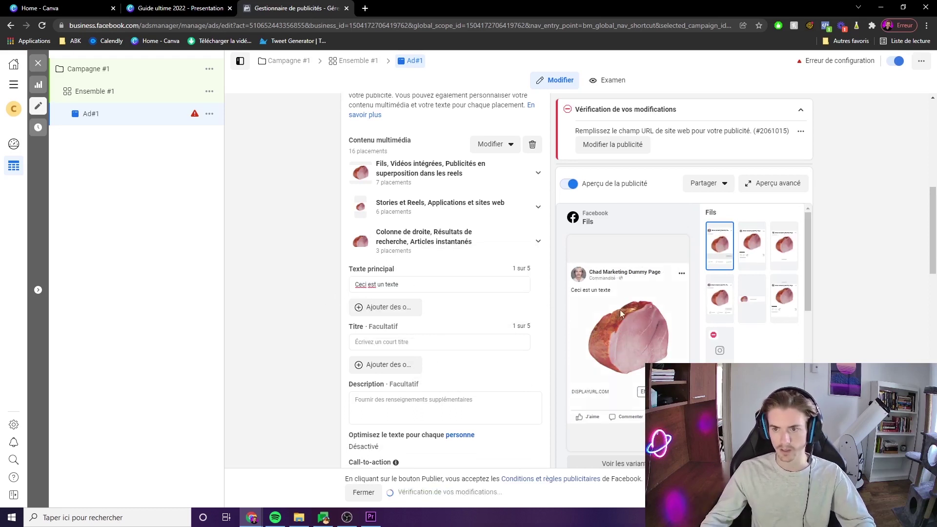
pyautogui.click(400, 340)
pyautogui.write('Ceci e')
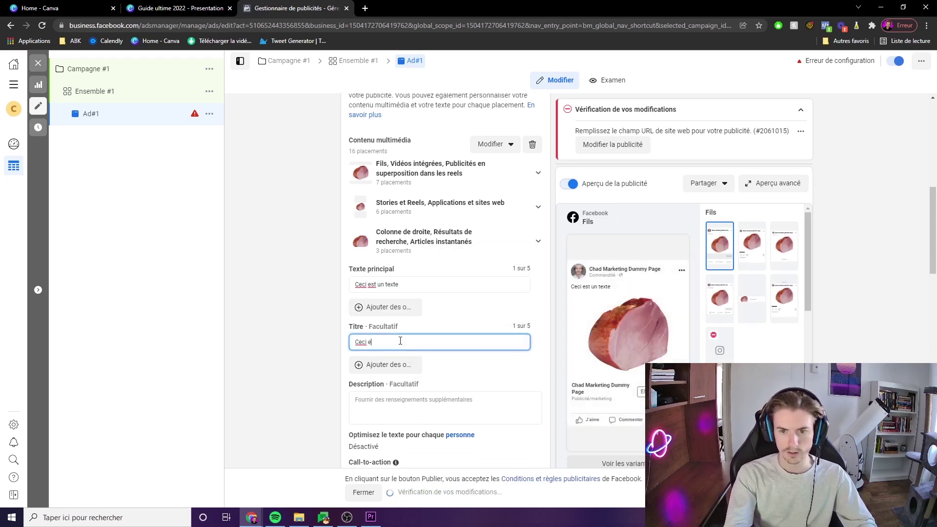
pyautogui.write('st un jambon')
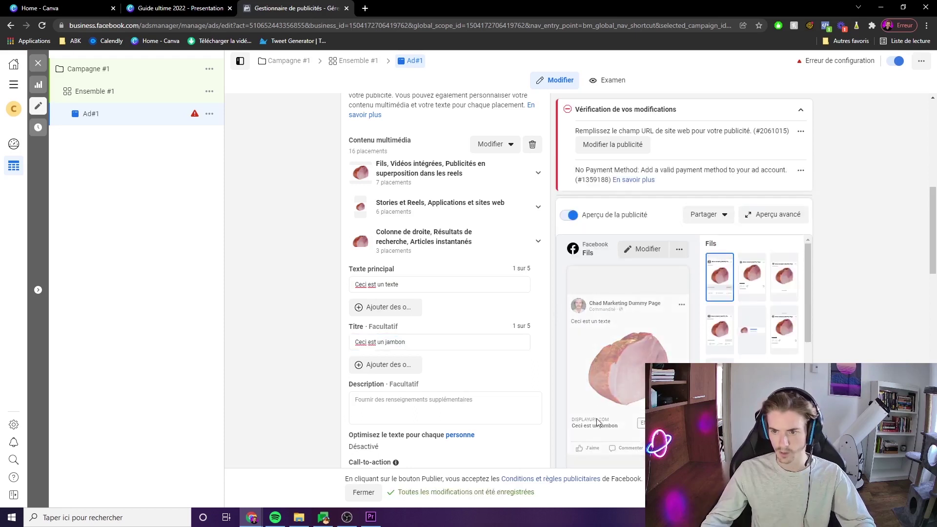
# - Enter "Clique pour le jambon" as the description of Ad#1
pyautogui.click(416, 402)
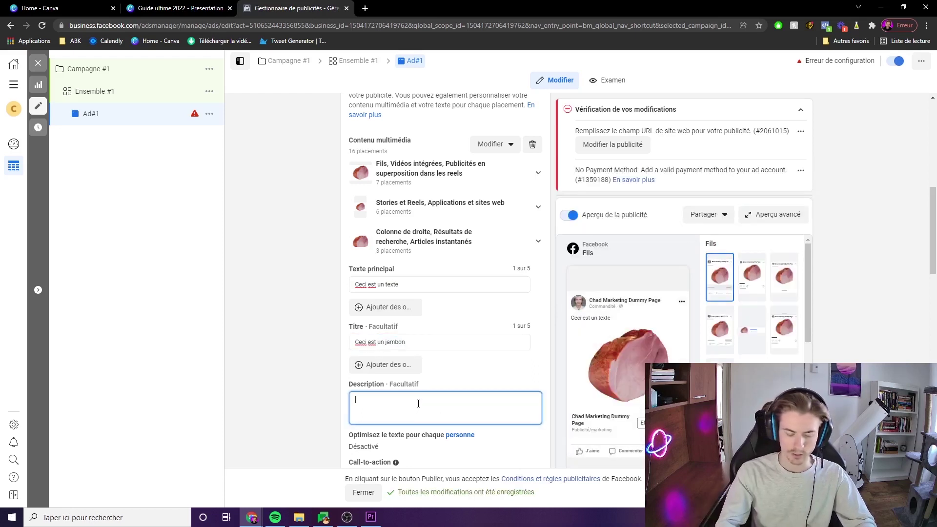
pyautogui.write('Clique pour le jambon')
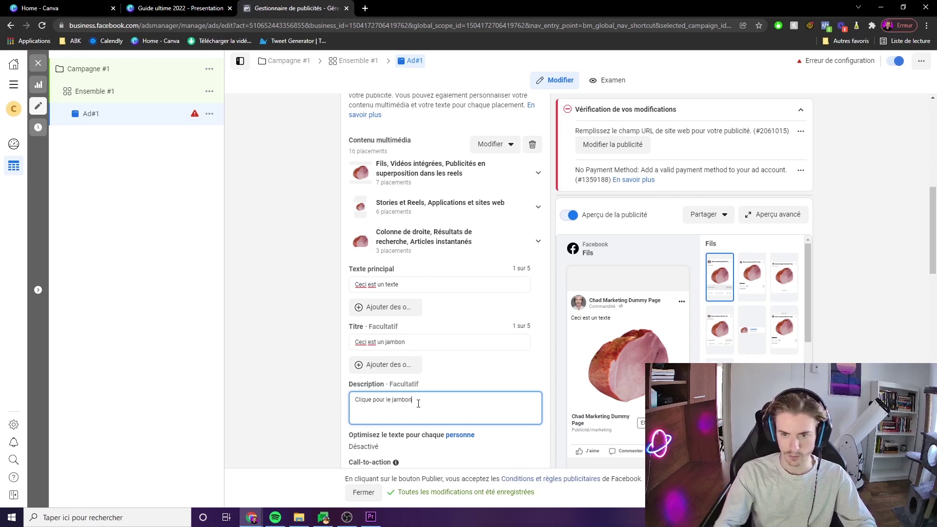
pyautogui.click(608, 402)
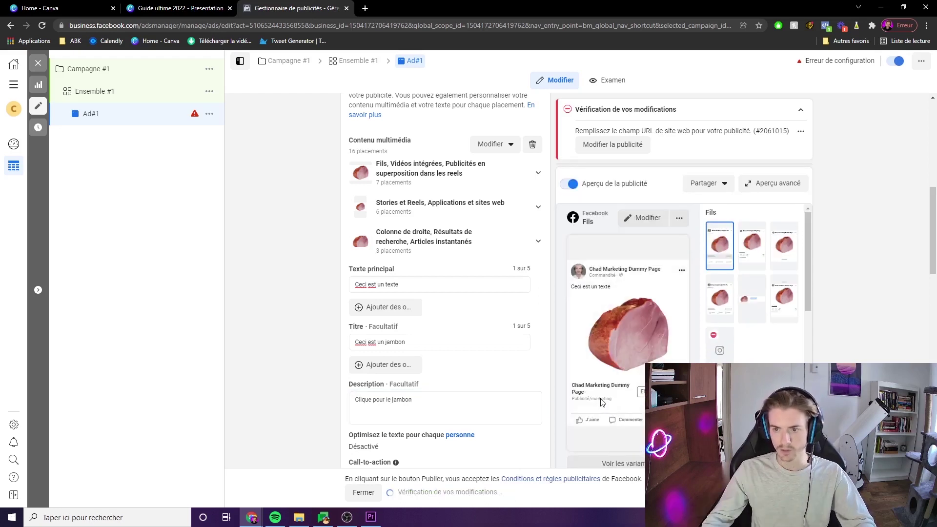
# - Shorten the description of Ad#1 to "Clique pour !"
pyautogui.click(434, 412)
pyautogui.press('BackSpace')
pyautogui.press('BackSpace')
pyautogui.press('BackSpace')
pyautogui.press('BackSpace')
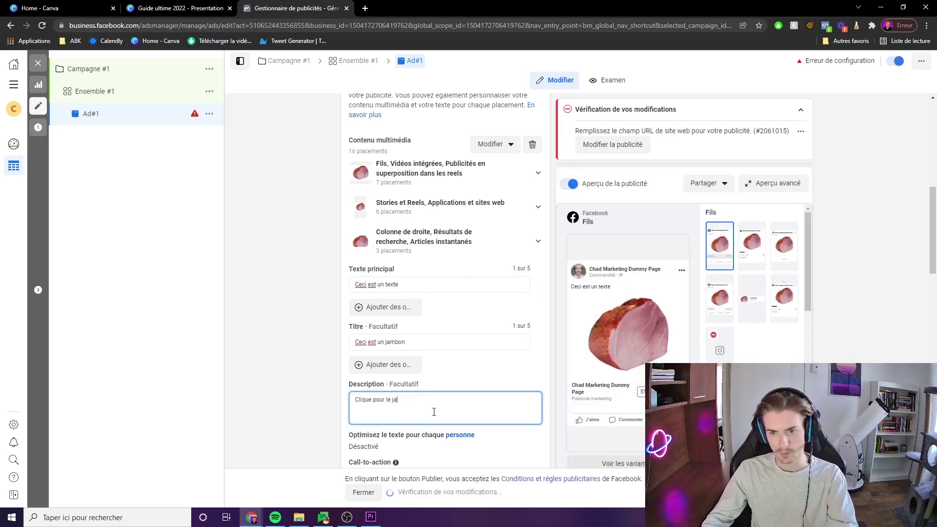
pyautogui.click(284, 409)
pyautogui.click(403, 400)
pyautogui.press('BackSpace')
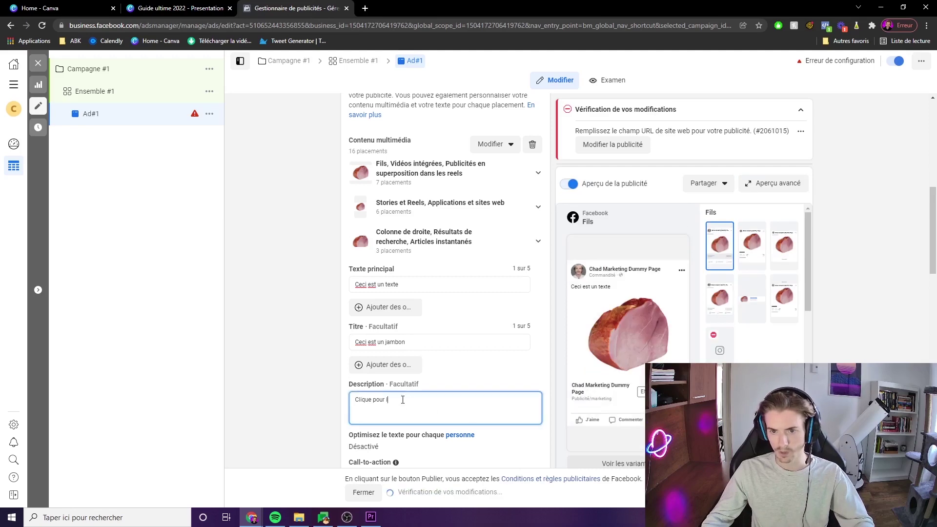
pyautogui.click(404, 360)
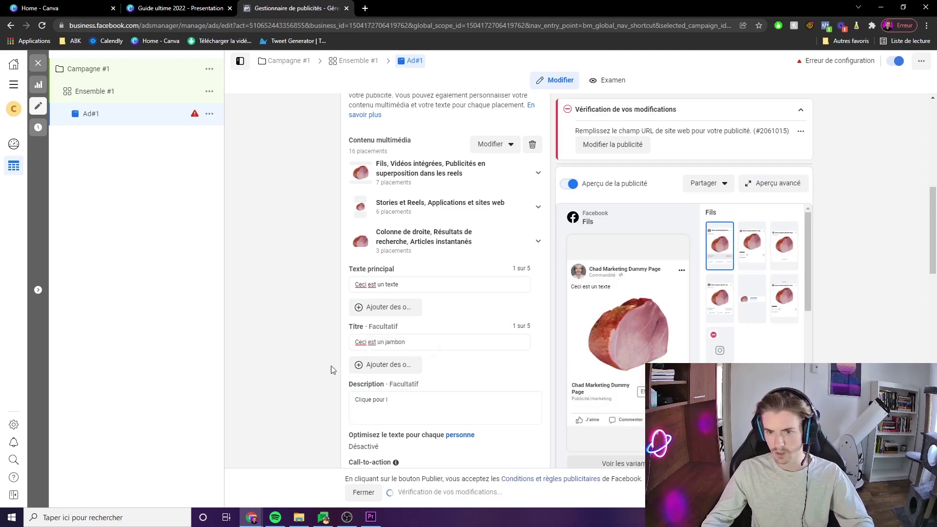
pyautogui.click(424, 342)
pyautogui.click(309, 382)
# - Review the available call-to-action options of Ad#1, keeping "En savoir plus"
pyautogui.scroll(-3, 403, 310)
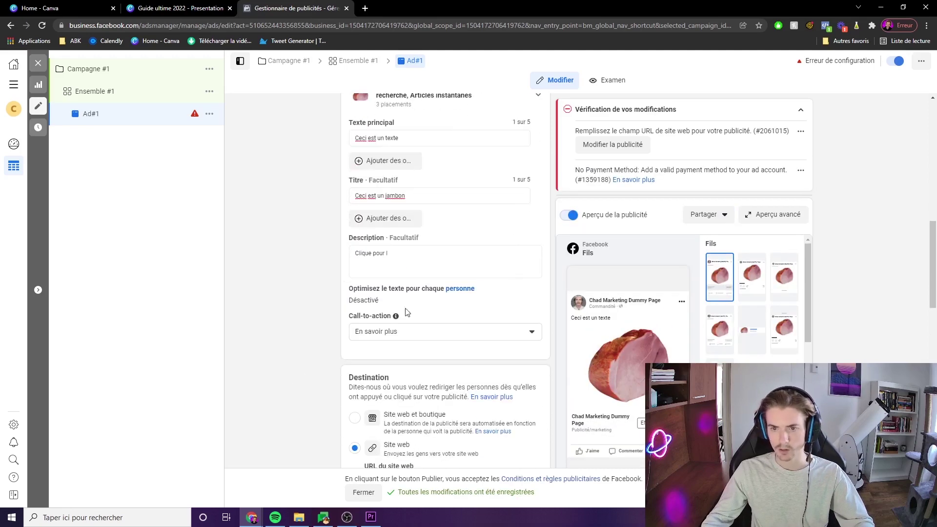
pyautogui.scroll(-1, 441, 306)
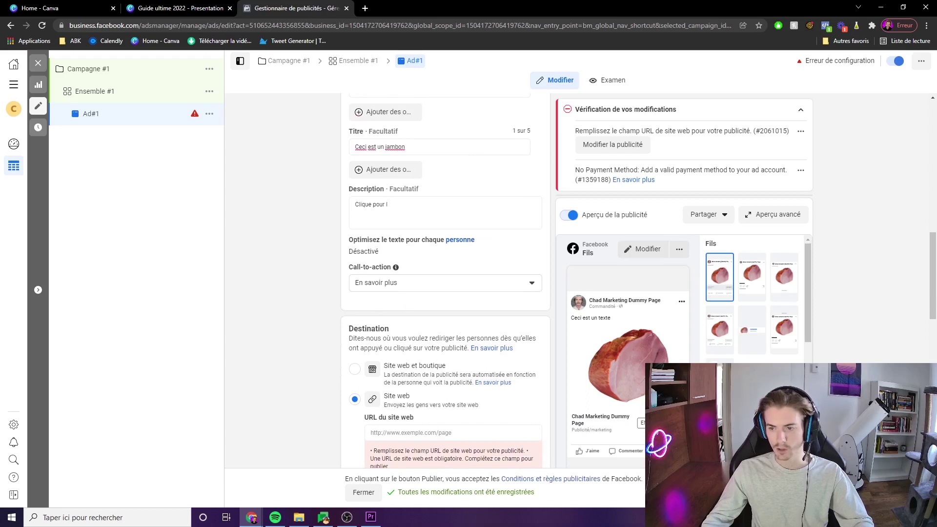
pyautogui.click(427, 286)
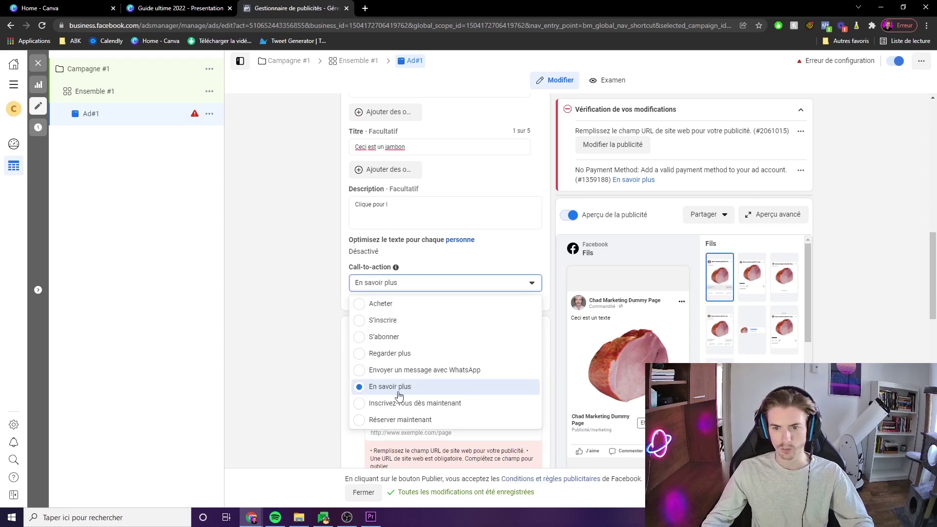
pyautogui.click(320, 383)
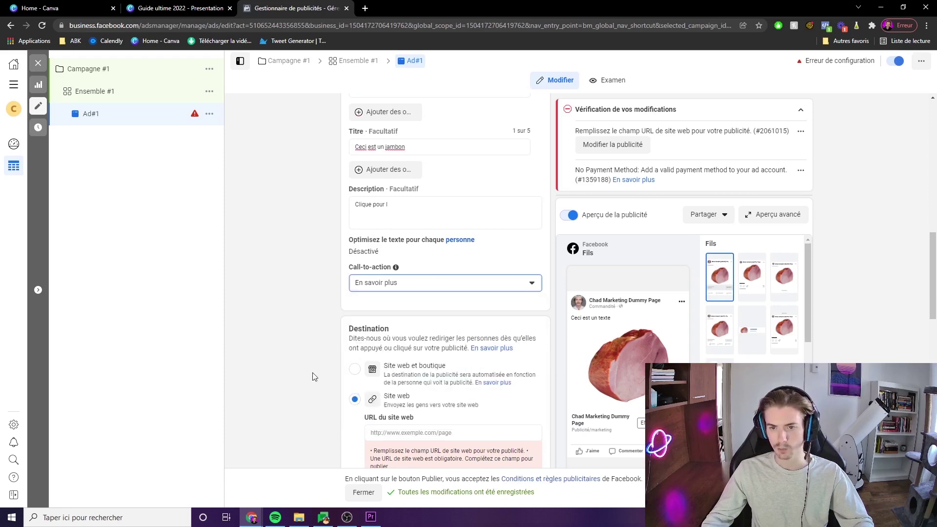
# - Enter the advertiser's own website address as the destination URL of Ad#1
pyautogui.scroll(-3, 311, 355)
pyautogui.click(418, 289)
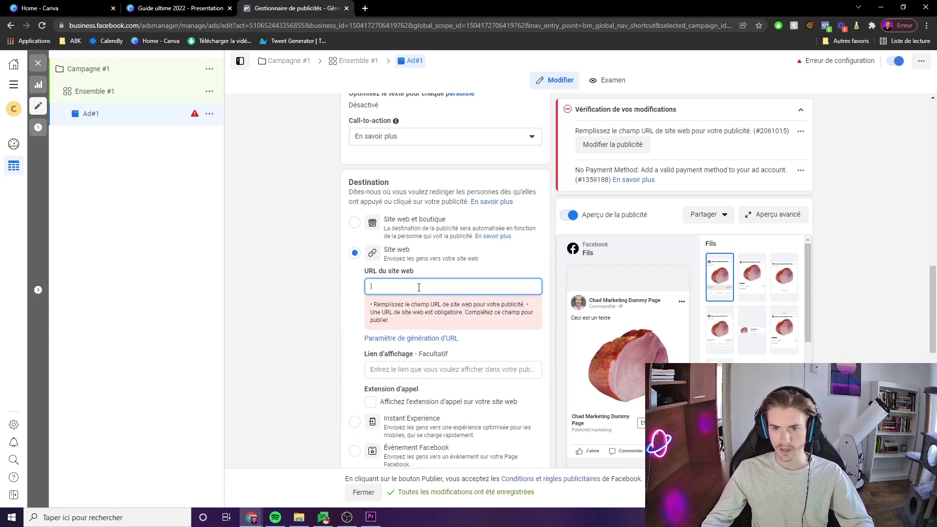
pyautogui.write('www.chadf')
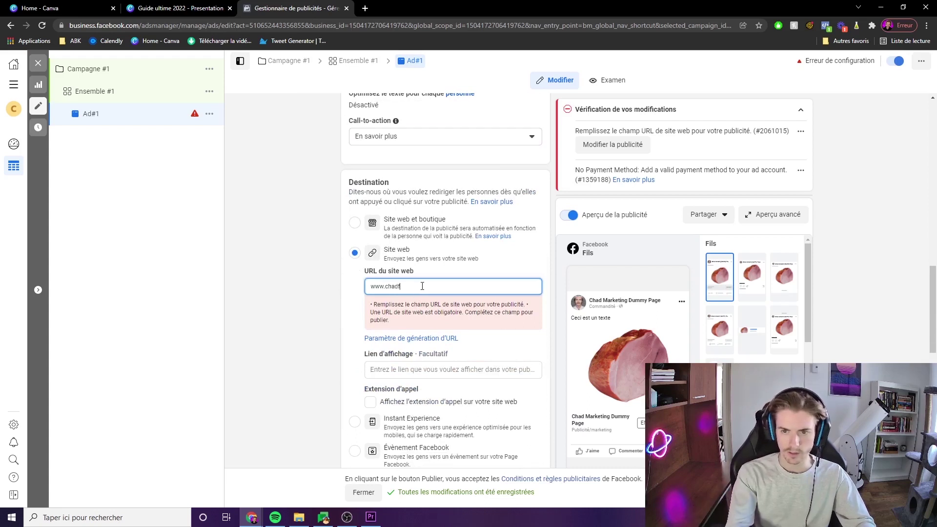
pyautogui.write('abiano.com')
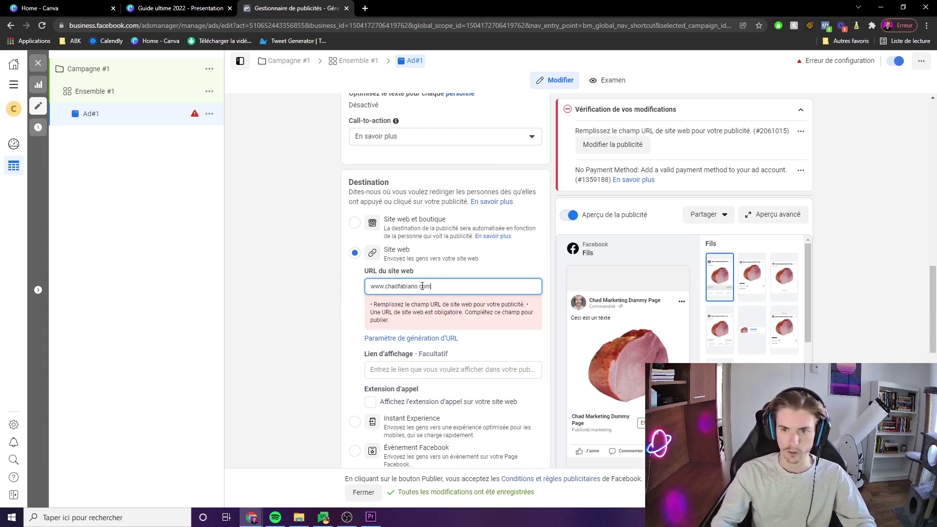
pyautogui.click(288, 299)
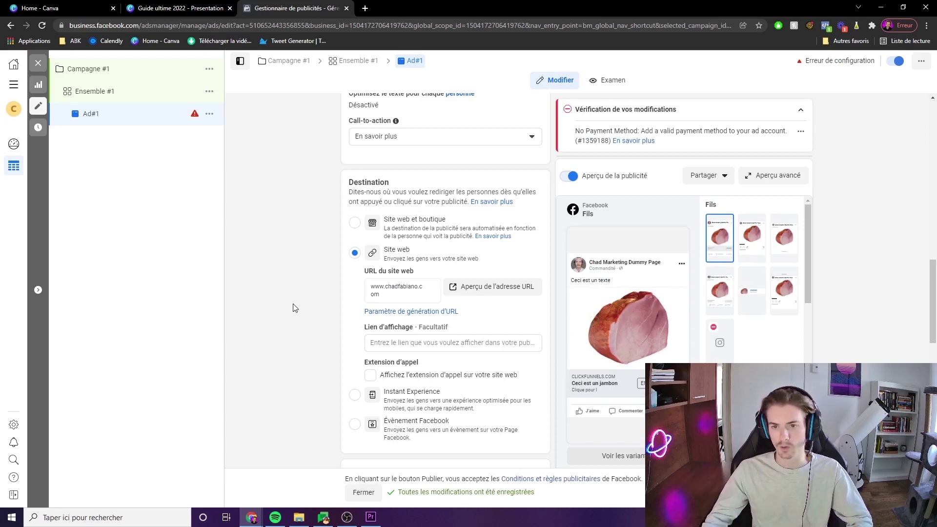
# - Examine the optional display link and the tracking settings of Ad#1, and close the ad editor
pyautogui.scroll(-1, 425, 291)
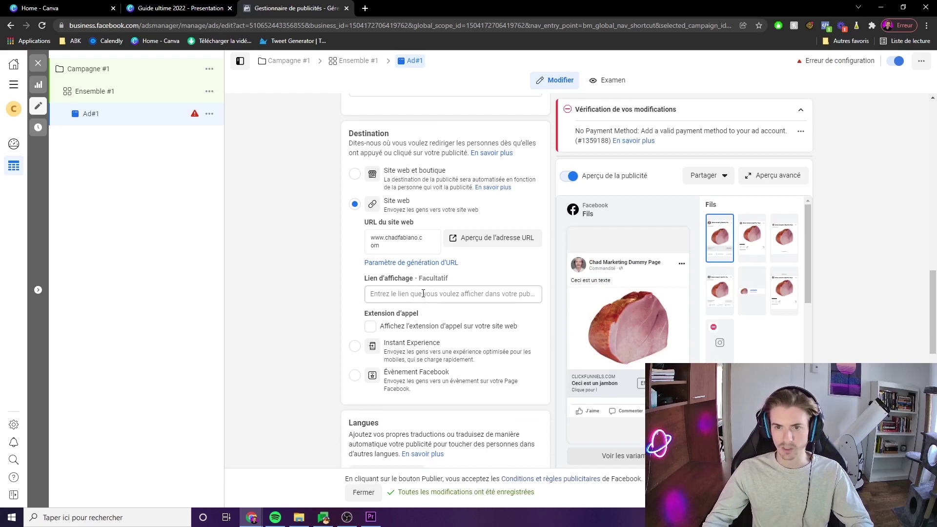
pyautogui.click(423, 294)
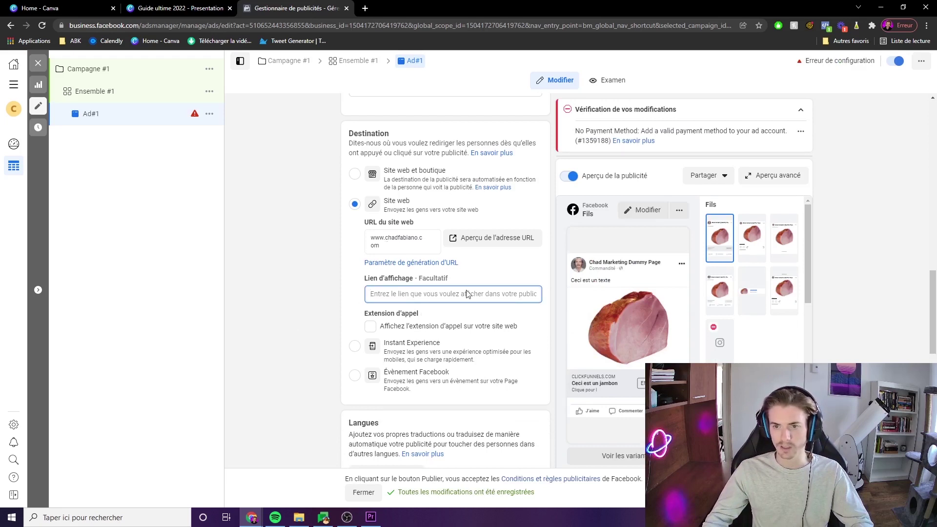
pyautogui.click(388, 248)
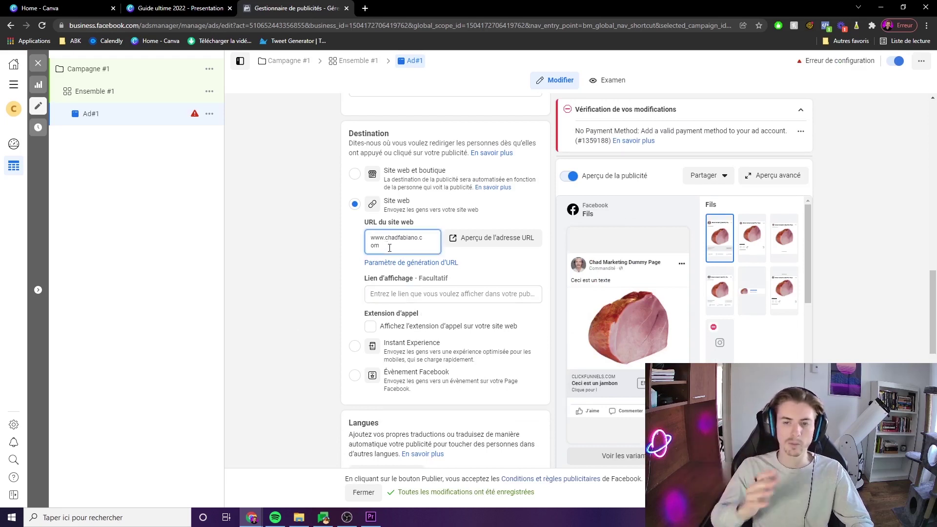
pyautogui.click(401, 296)
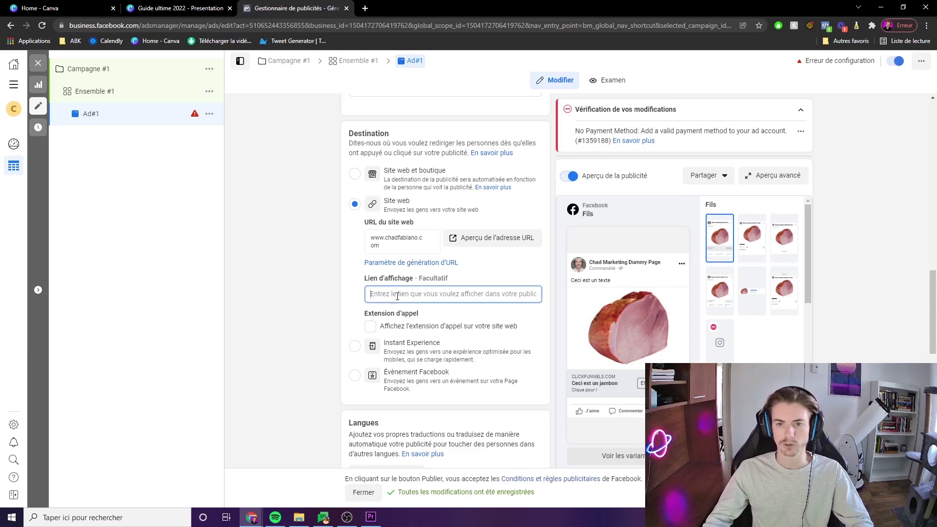
pyautogui.scroll(-8, 306, 329)
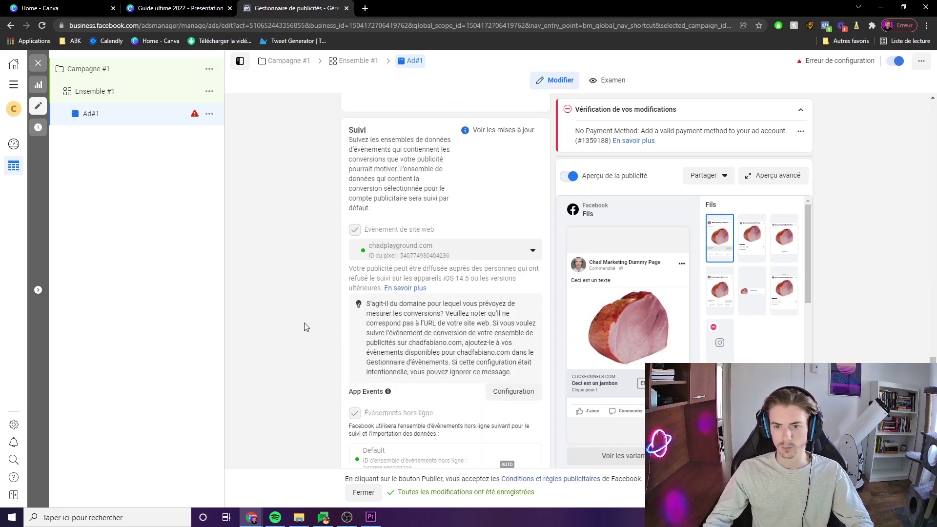
pyautogui.scroll(-2, 317, 337)
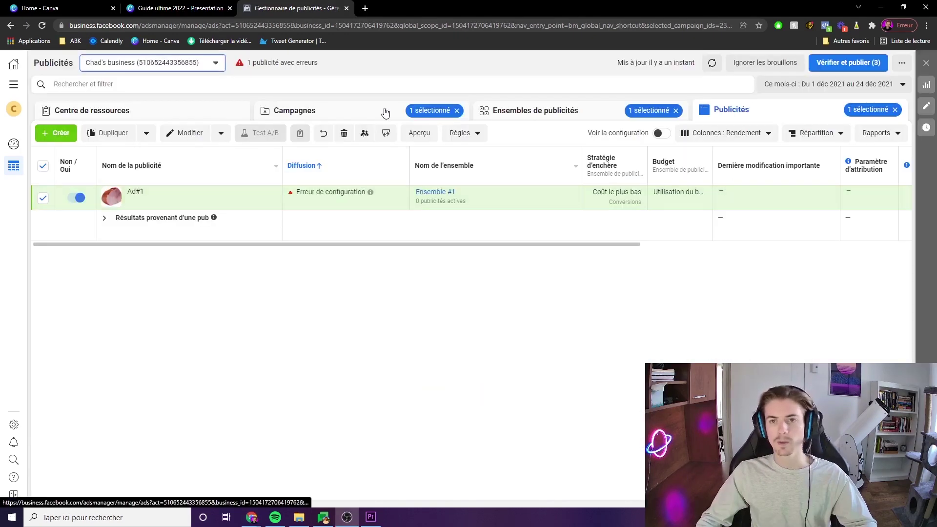
# - Look through the campaign, ad set and ad lists, start publishing the drafts from the campaign list, and dismiss the payment details form
pyautogui.click(384, 112)
pyautogui.click(500, 111)
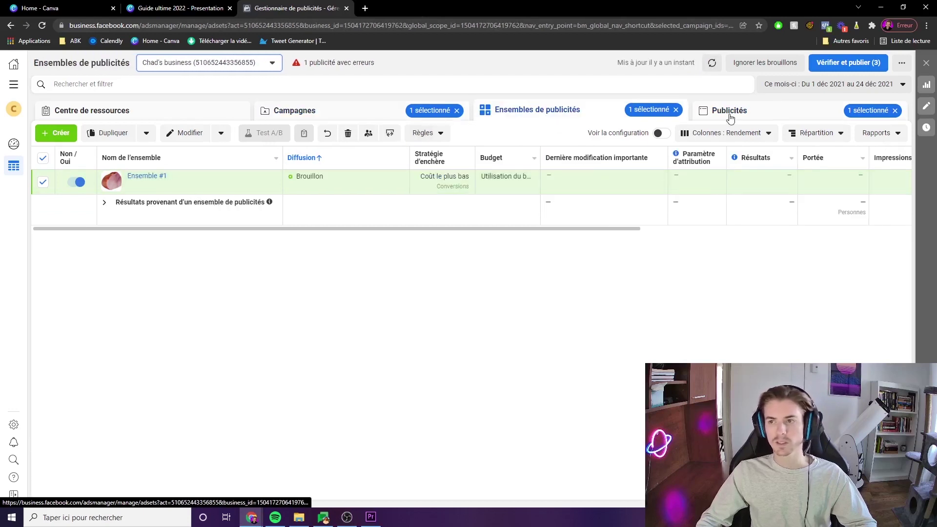
pyautogui.click(725, 111)
pyautogui.click(366, 109)
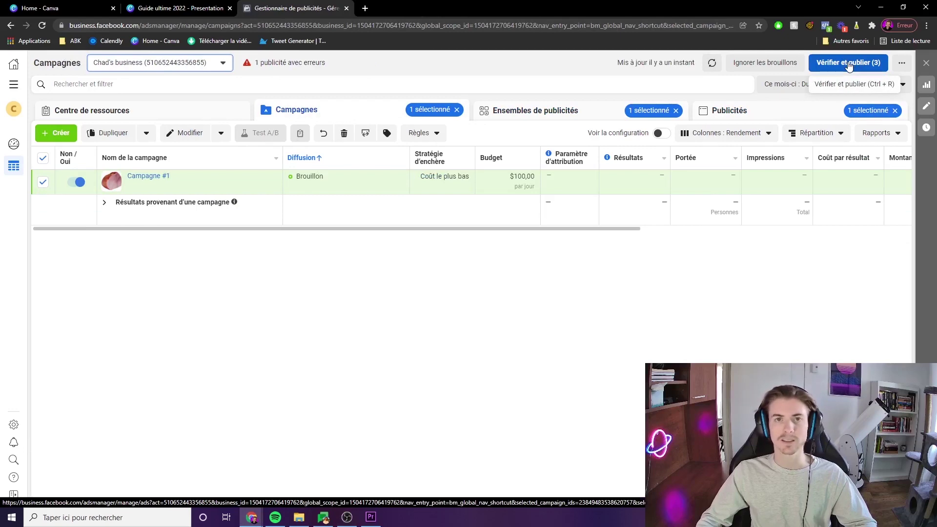
pyautogui.click(849, 64)
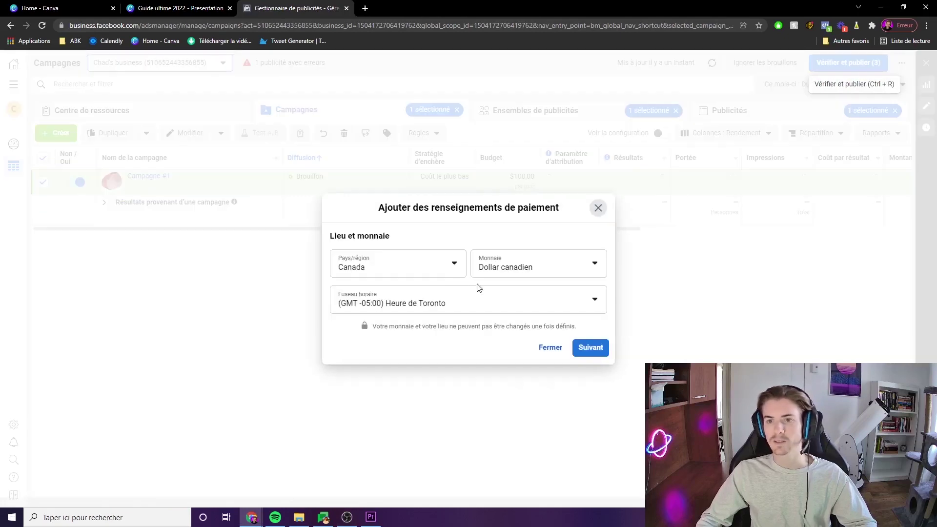
pyautogui.click(598, 208)
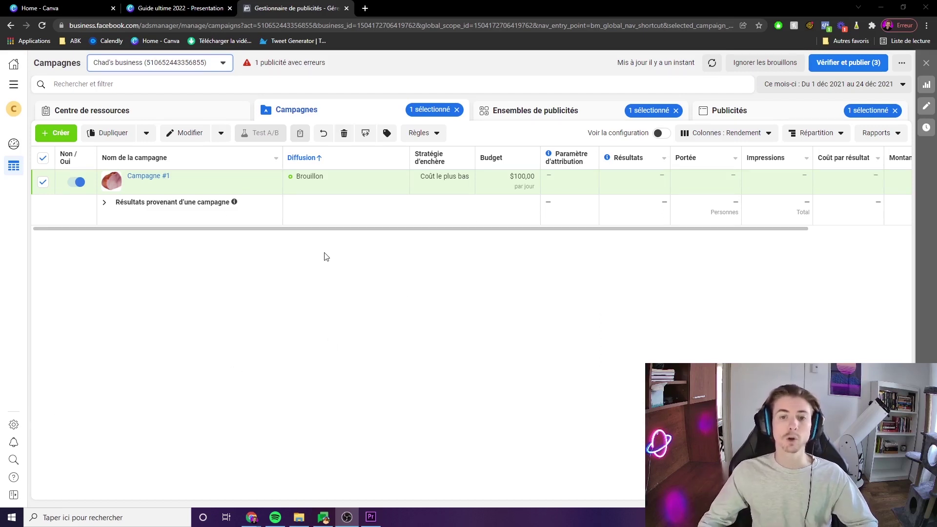
# - Switch the campaign table to the "Rendement et clics" column preset
pyautogui.moveTo(305, 230); pyautogui.dragTo(484, 236)
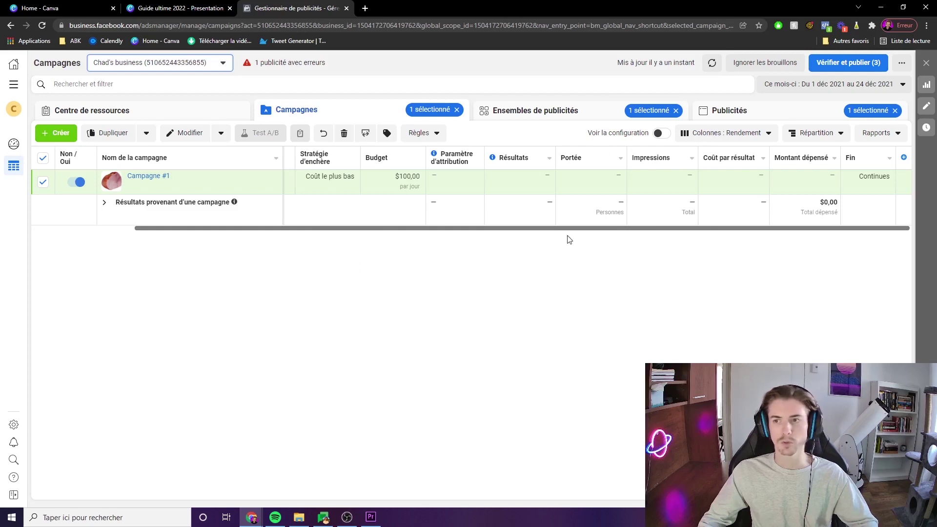
pyautogui.click(729, 132)
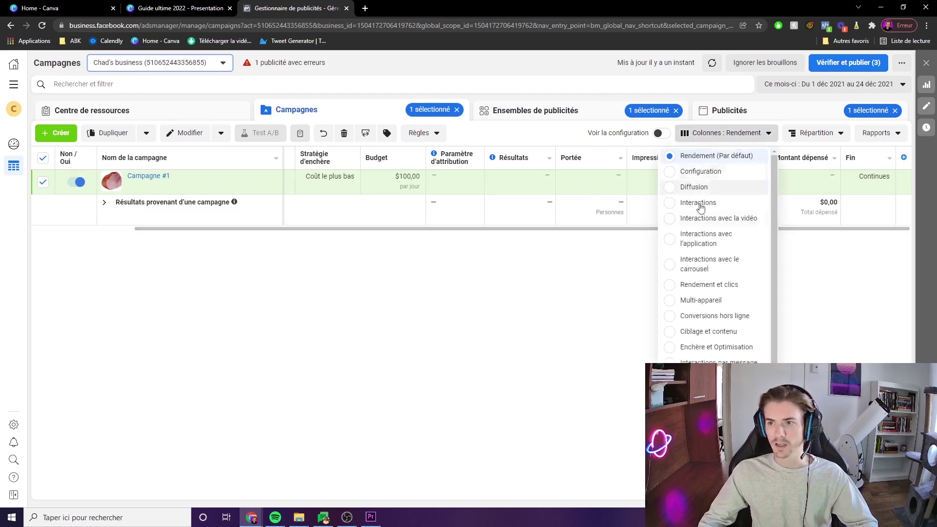
pyautogui.click(670, 292)
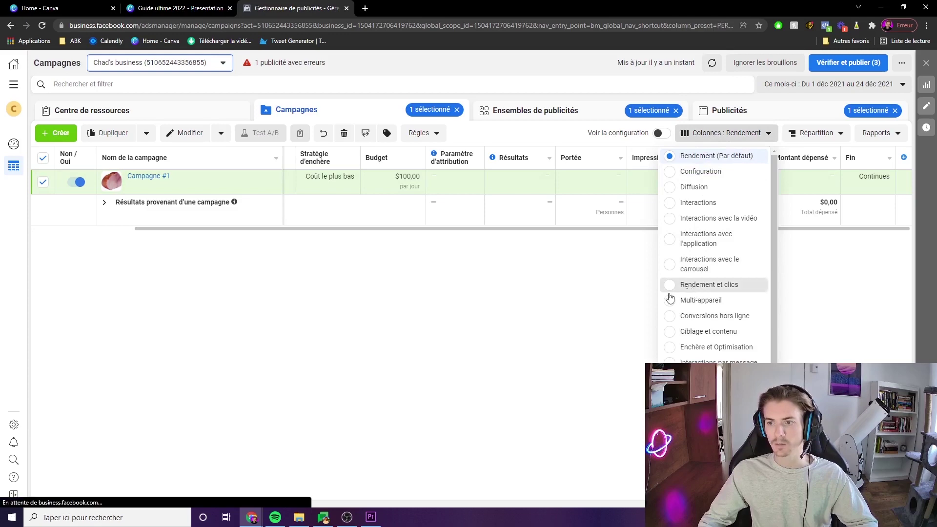
# - Examine the performance columns of Campagne #1, from results, reach and frequency to CPM, link clicks, CPC and the CTR definition
pyautogui.moveTo(531, 242); pyautogui.dragTo(490, 243)
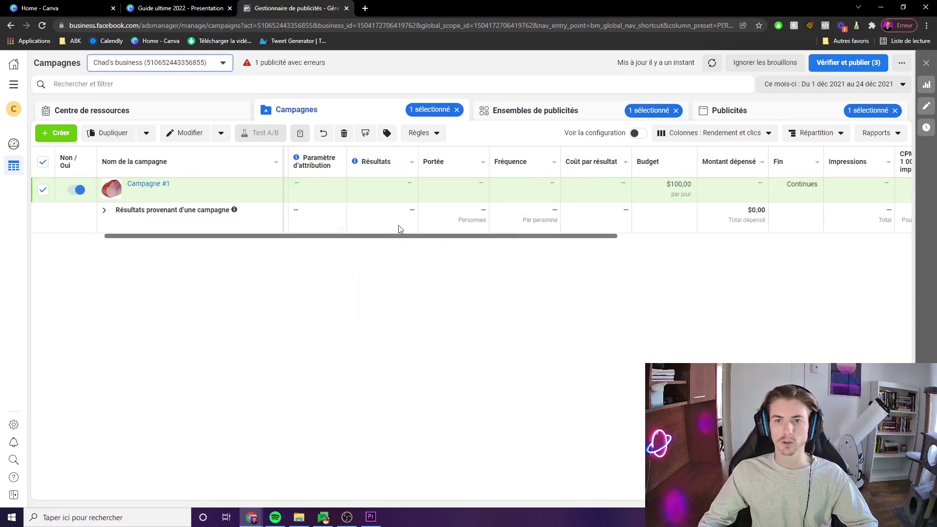
pyautogui.moveTo(422, 238); pyautogui.dragTo(457, 239)
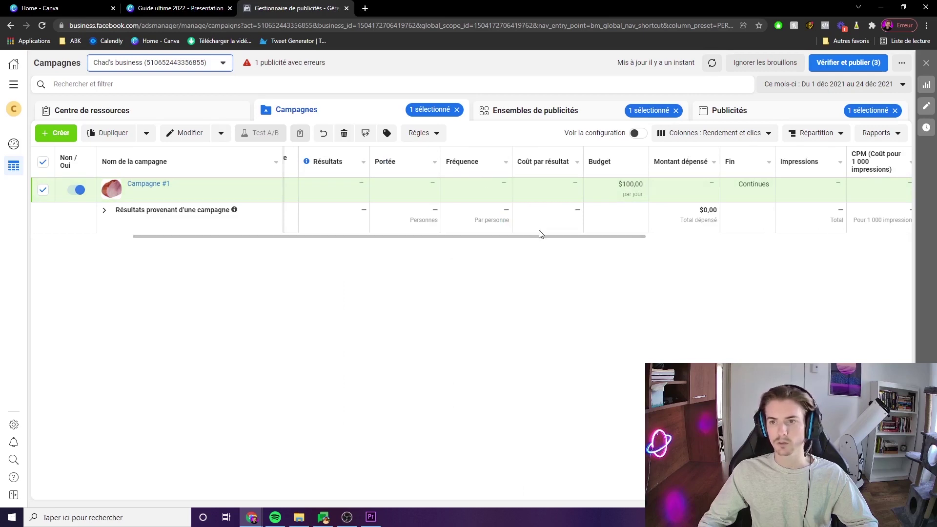
pyautogui.moveTo(540, 234); pyautogui.dragTo(717, 235)
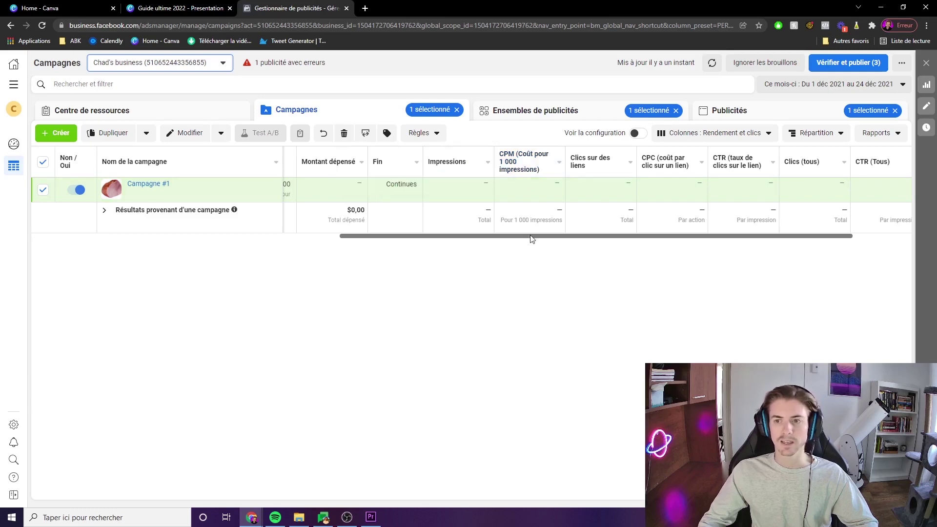
pyautogui.moveTo(531, 239); pyautogui.dragTo(615, 243)
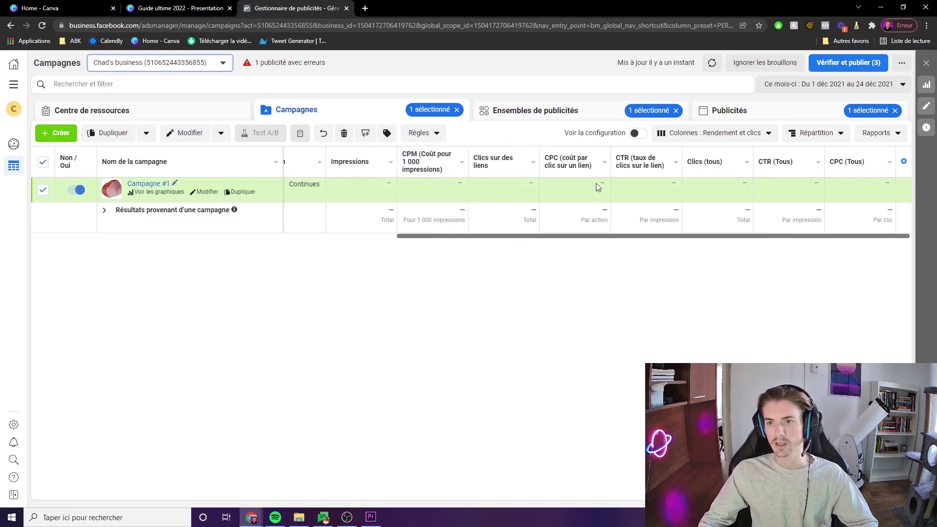
pyautogui.moveTo(653, 171)
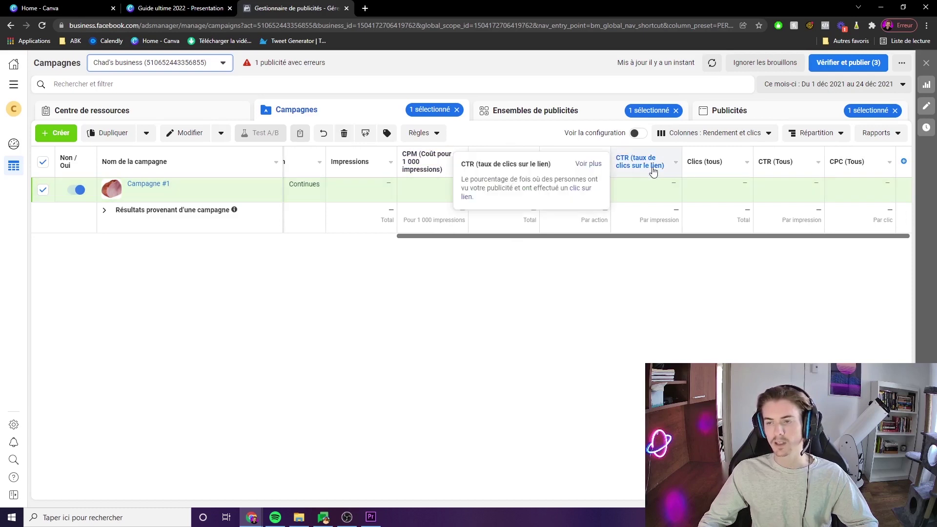
pyautogui.moveTo(696, 236); pyautogui.dragTo(298, 244)
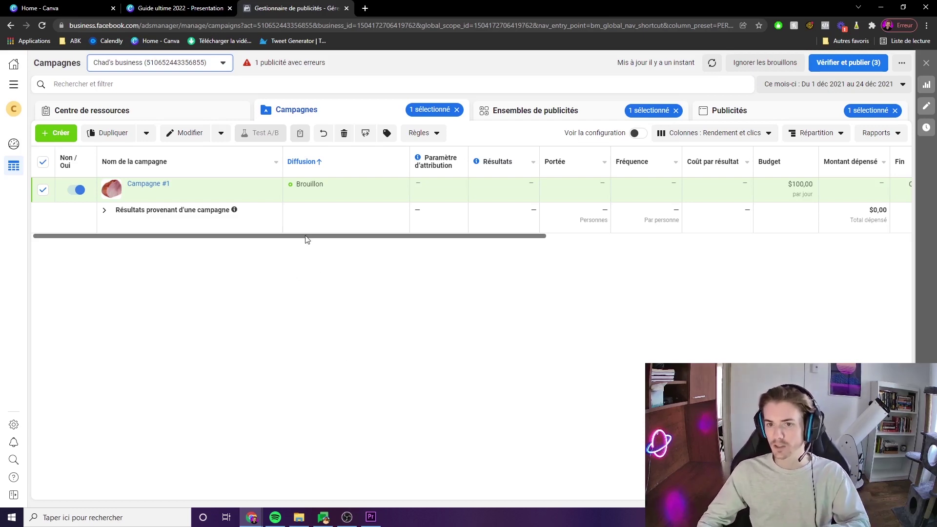
pyautogui.moveTo(305, 239); pyautogui.dragTo(180, 238)
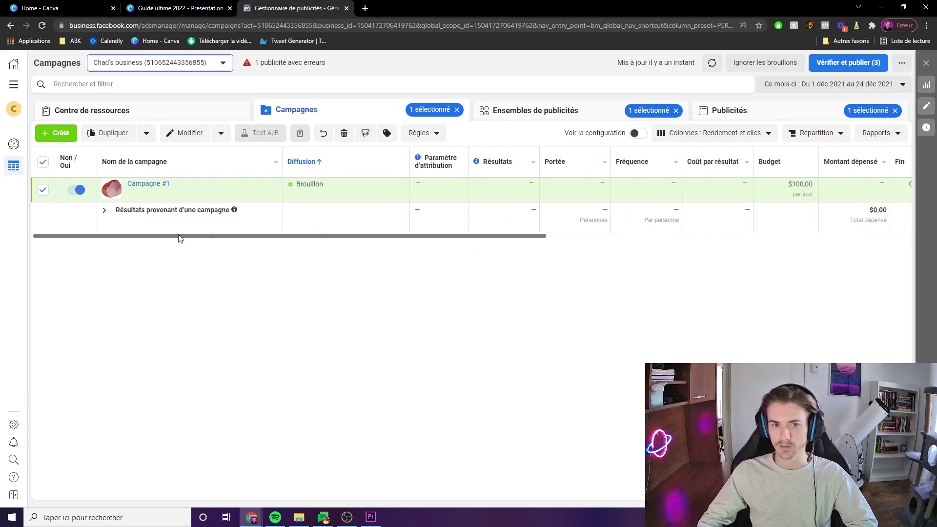